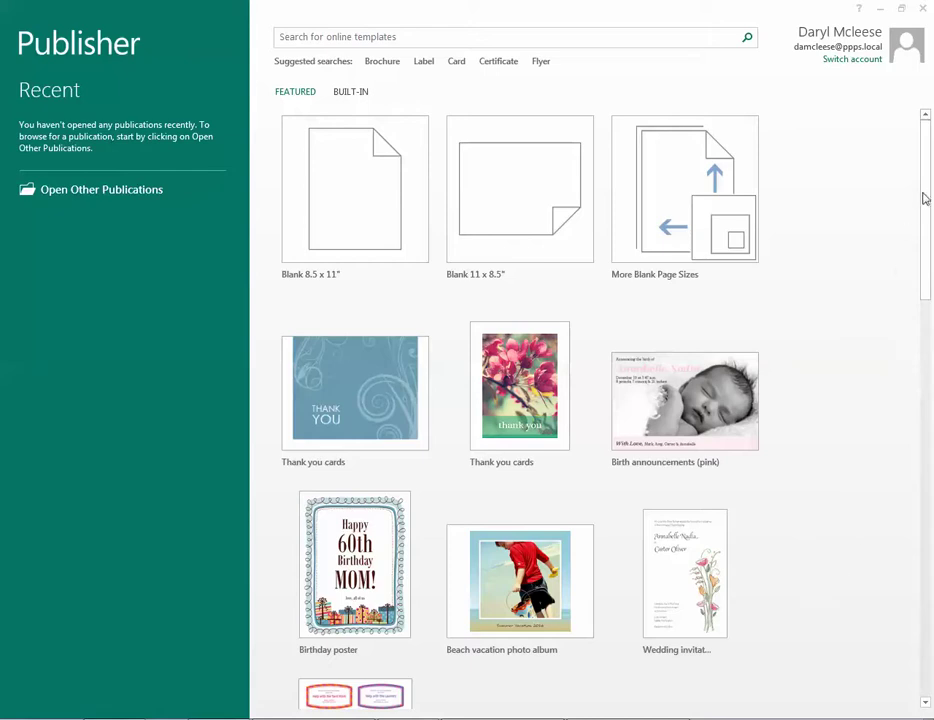
# Step: Browse the built-in template categories and open the Newsletters templates
pyautogui.moveTo(925, 272); pyautogui.dragTo(932, 190)
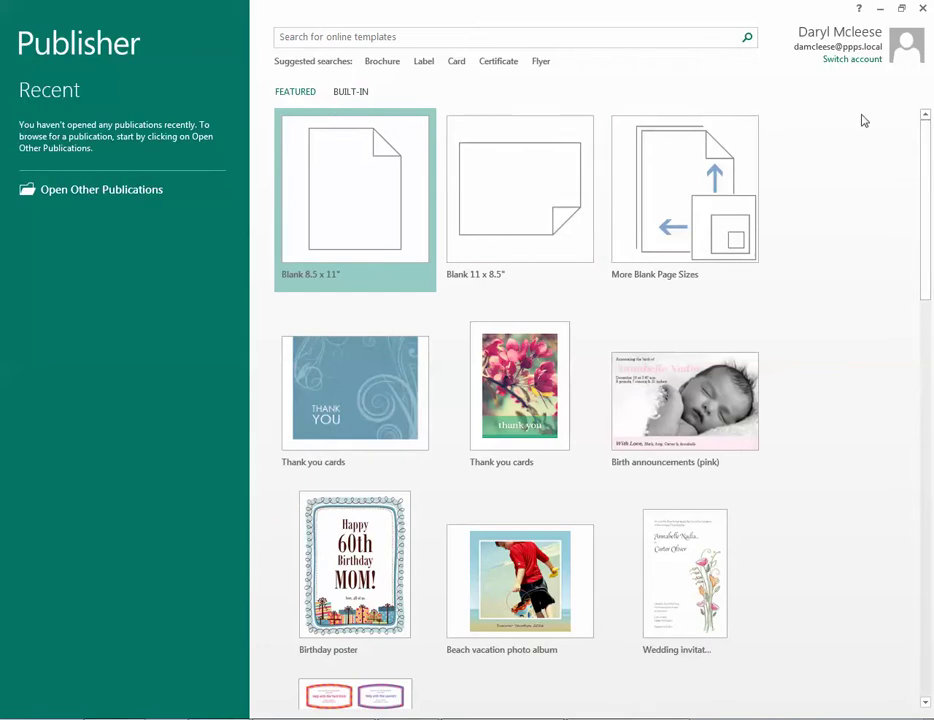
pyautogui.moveTo(919, 147); pyautogui.dragTo(931, 110)
pyautogui.click(365, 92)
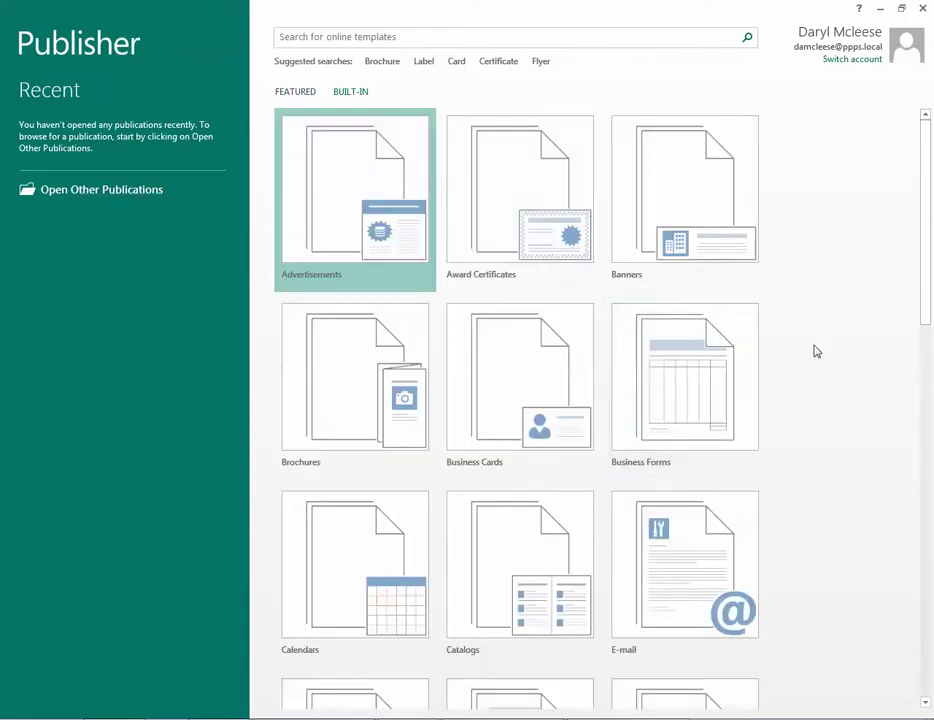
pyautogui.scroll(-5, 822, 351)
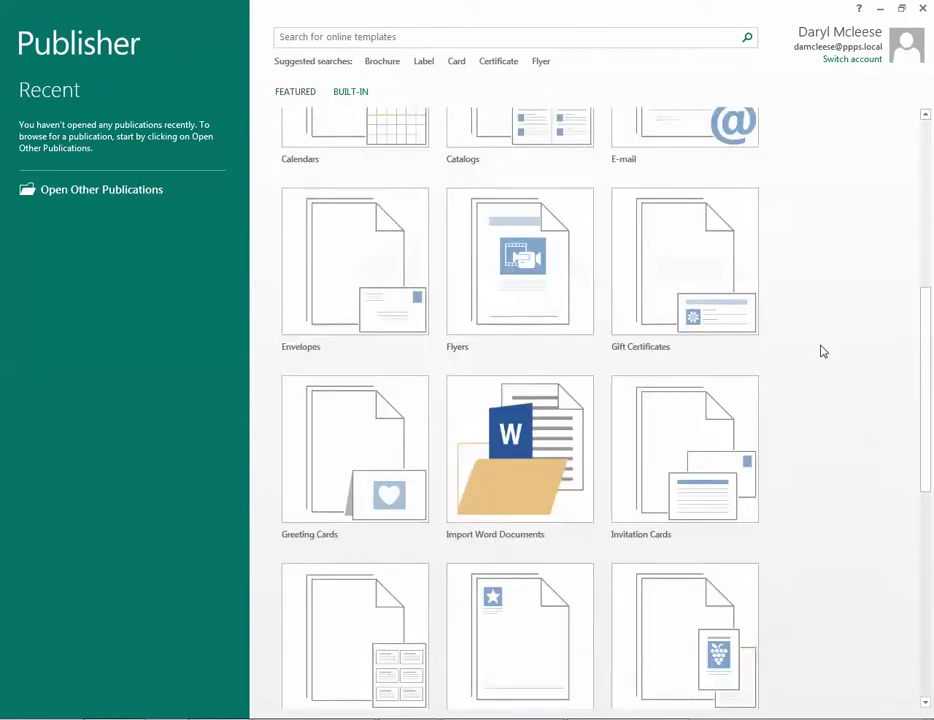
pyautogui.scroll(-2, 822, 351)
pyautogui.scroll(-1, 395, 510)
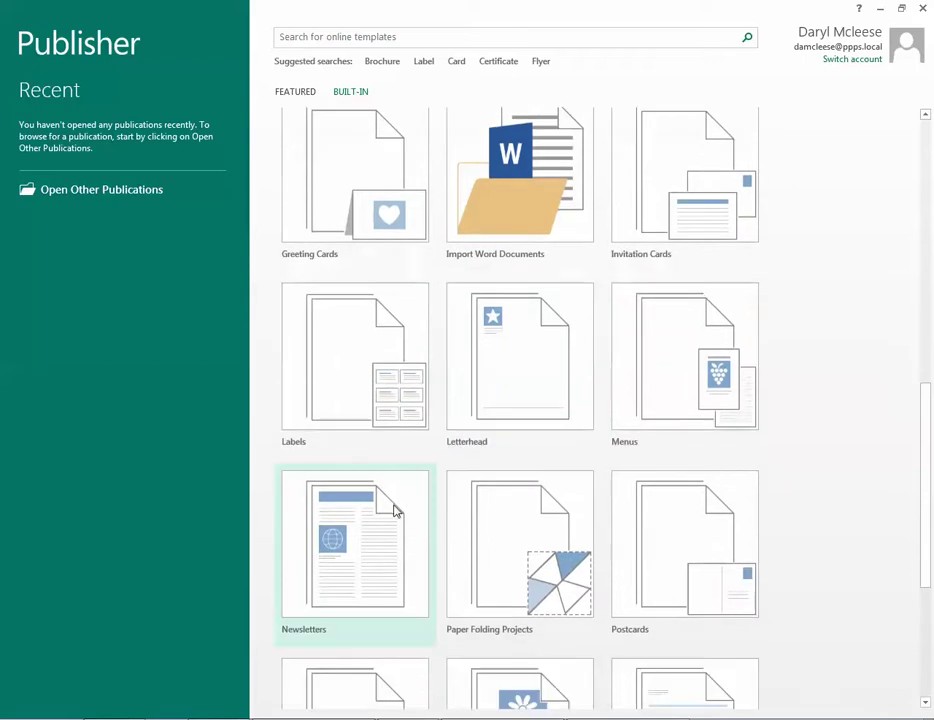
pyautogui.click(395, 510)
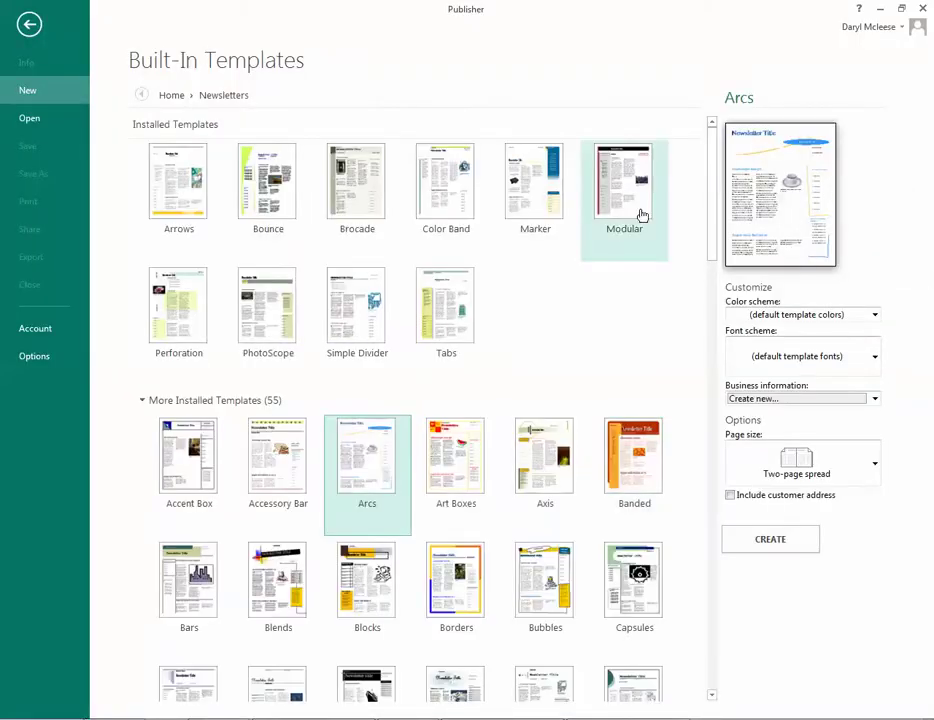
# Step: Create a new publication from the Tipped Title newsletter template, keeping its default settings
pyautogui.moveTo(709, 163); pyautogui.dragTo(721, 377)
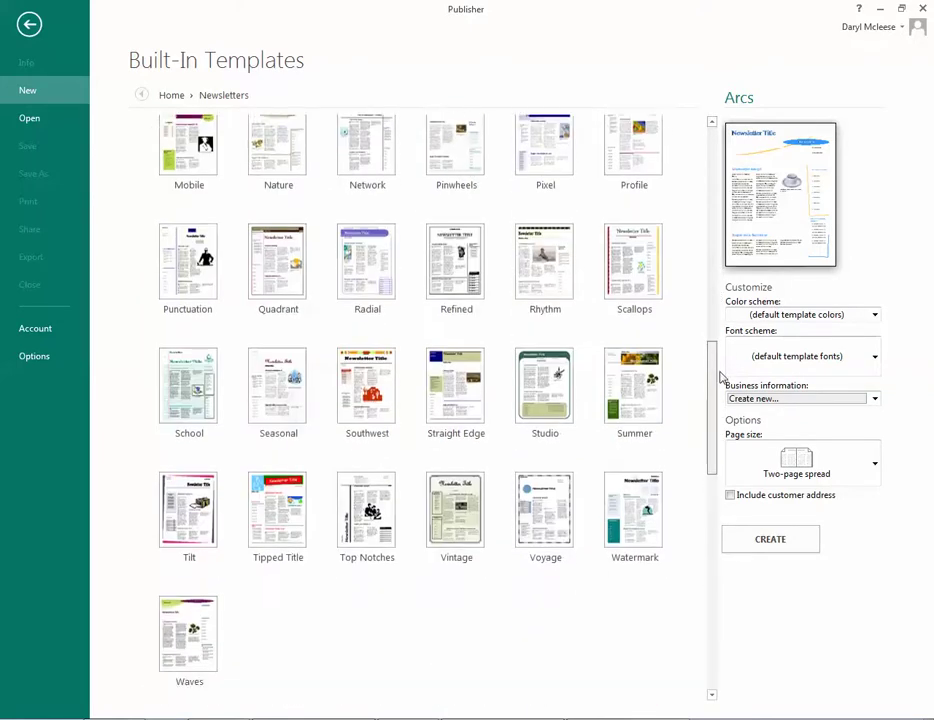
pyautogui.click(270, 501)
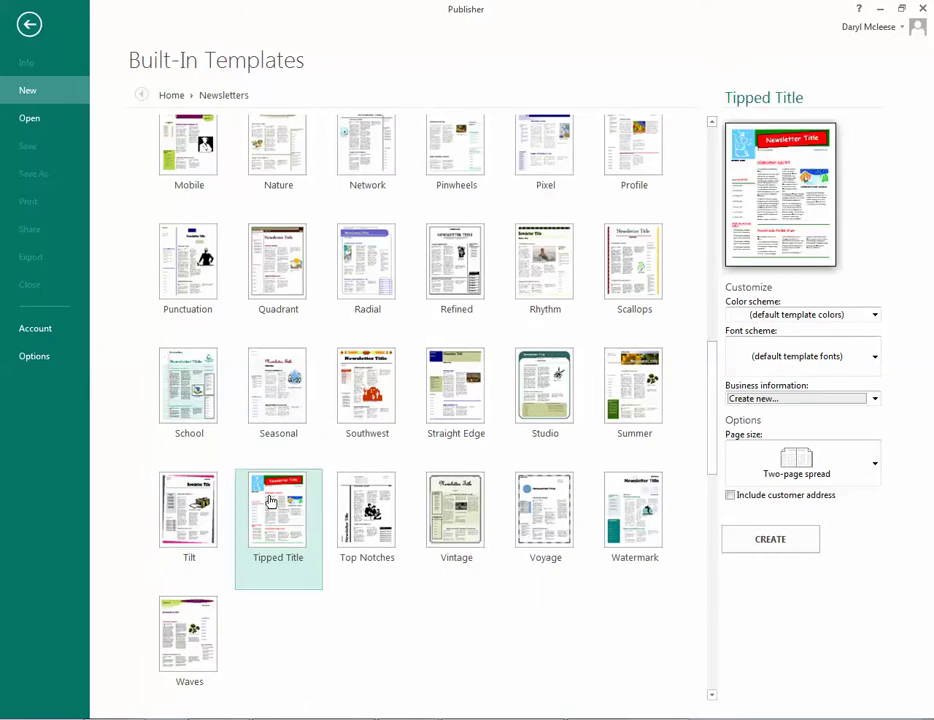
pyautogui.click(770, 539)
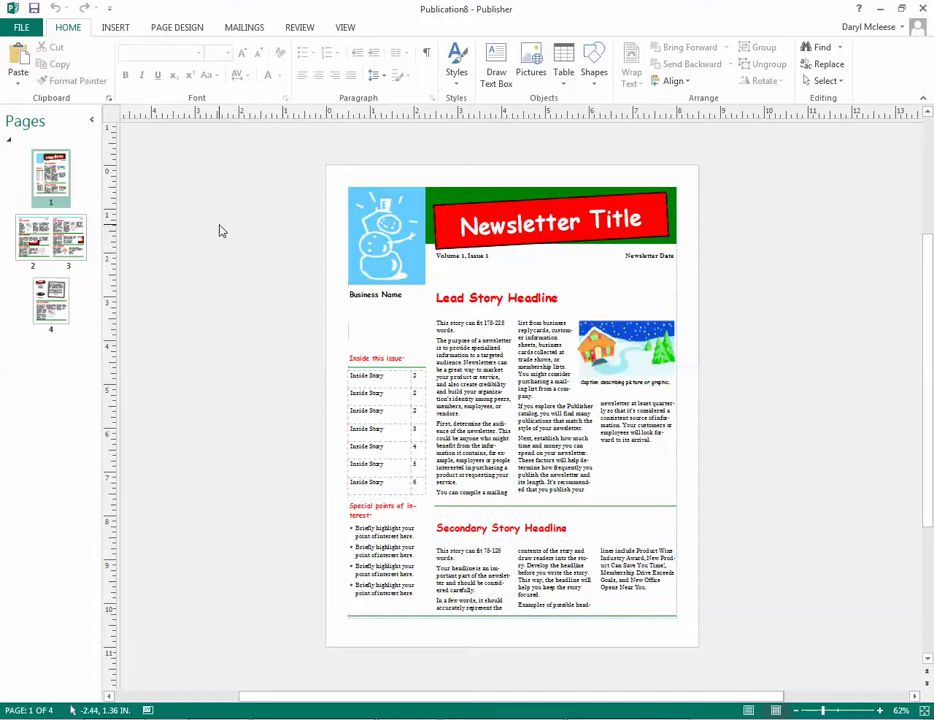
pyautogui.click(194, 30)
pyautogui.click(22, 72)
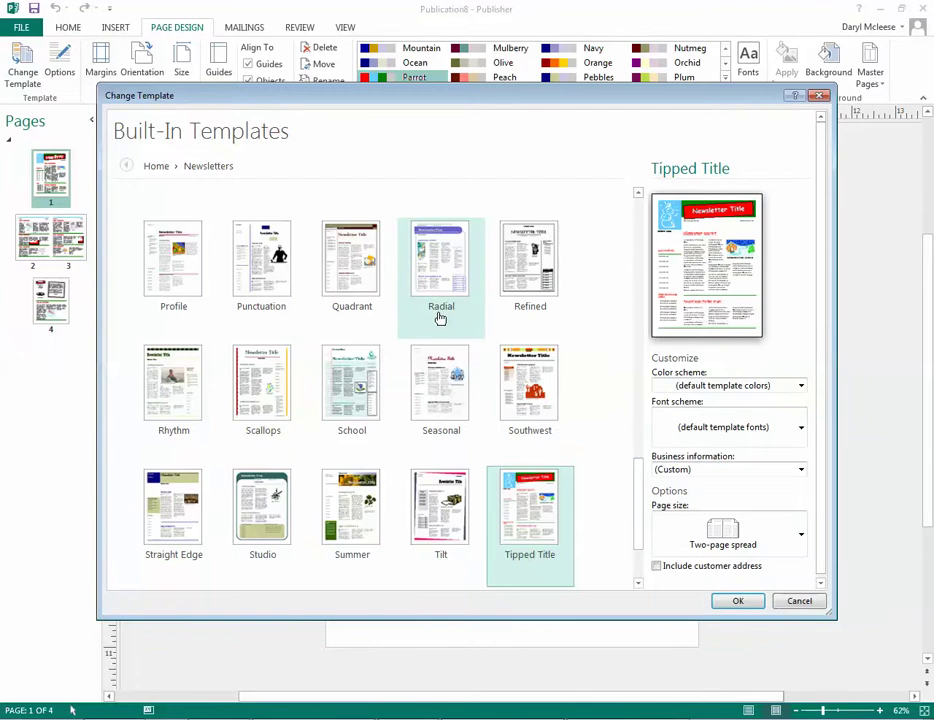
pyautogui.click(797, 601)
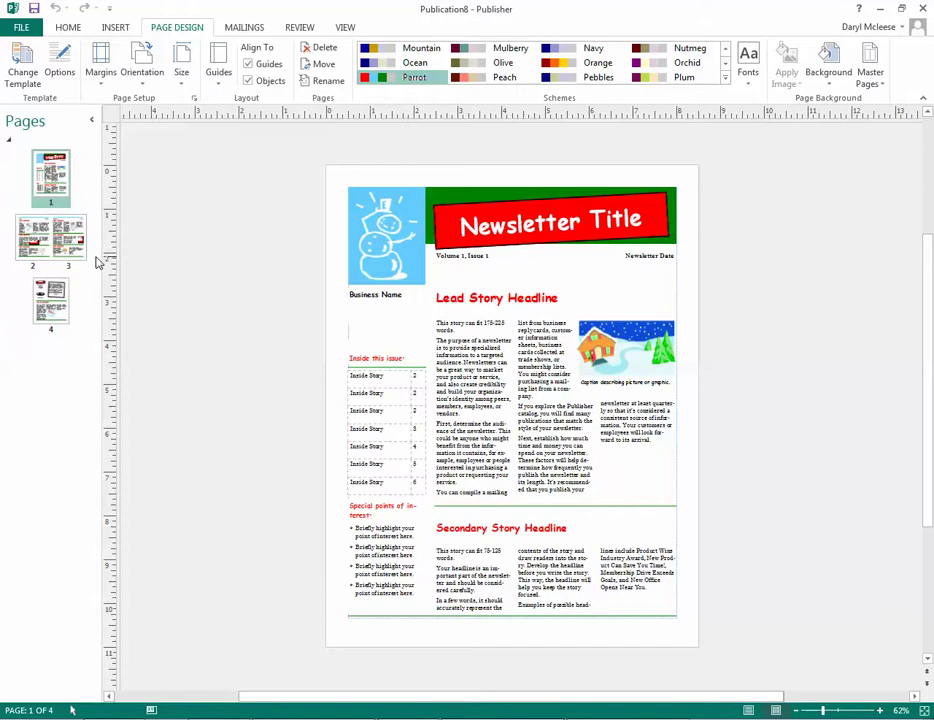
# Step: Delete page 4, the back page, along with all its objects
pyautogui.click(46, 304)
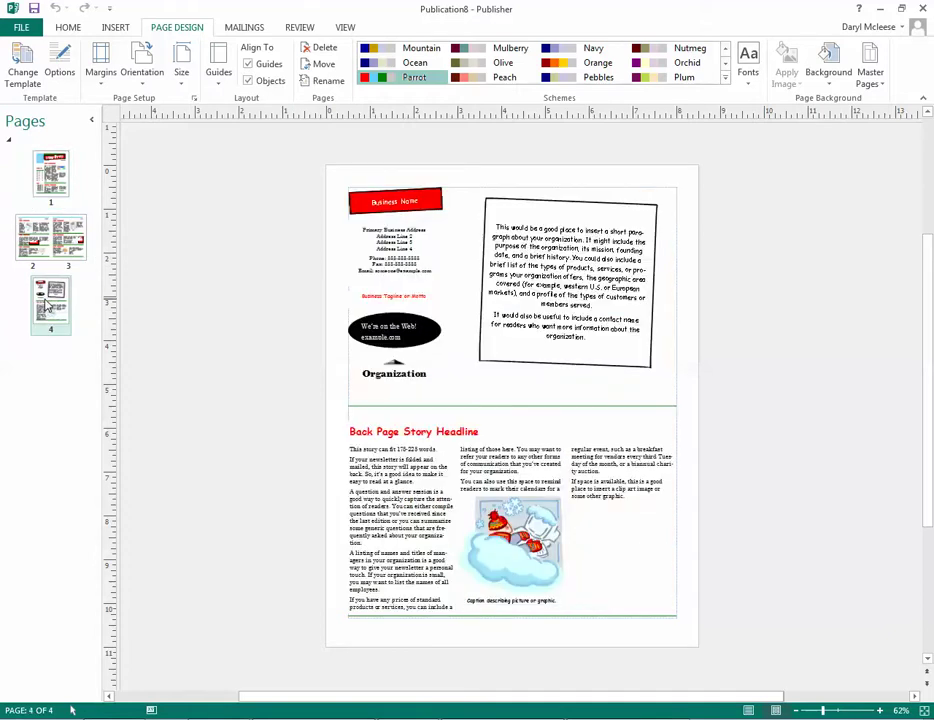
pyautogui.rightClick(46, 304)
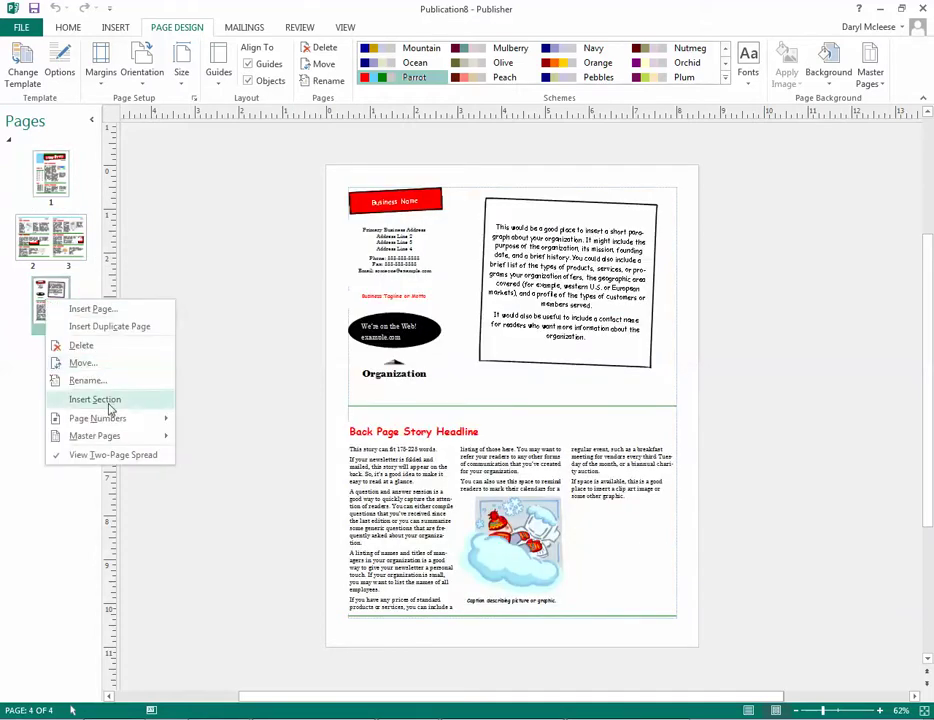
pyautogui.click(81, 345)
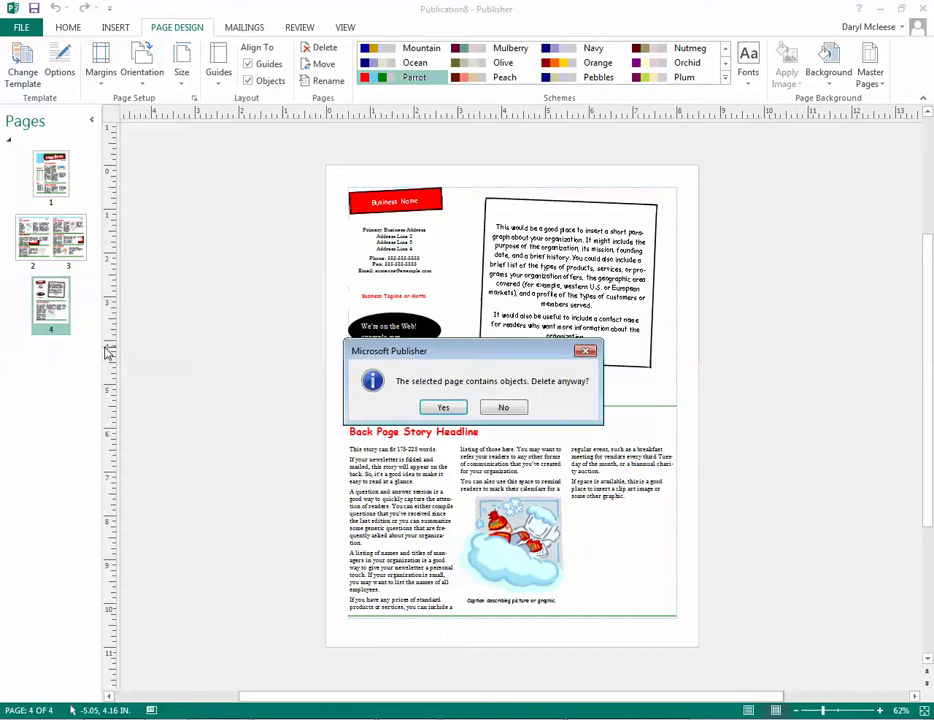
pyautogui.click(443, 408)
# Step: Delete only the right-hand page of the inside two-page spread, keeping page 2
pyautogui.rightClick(66, 242)
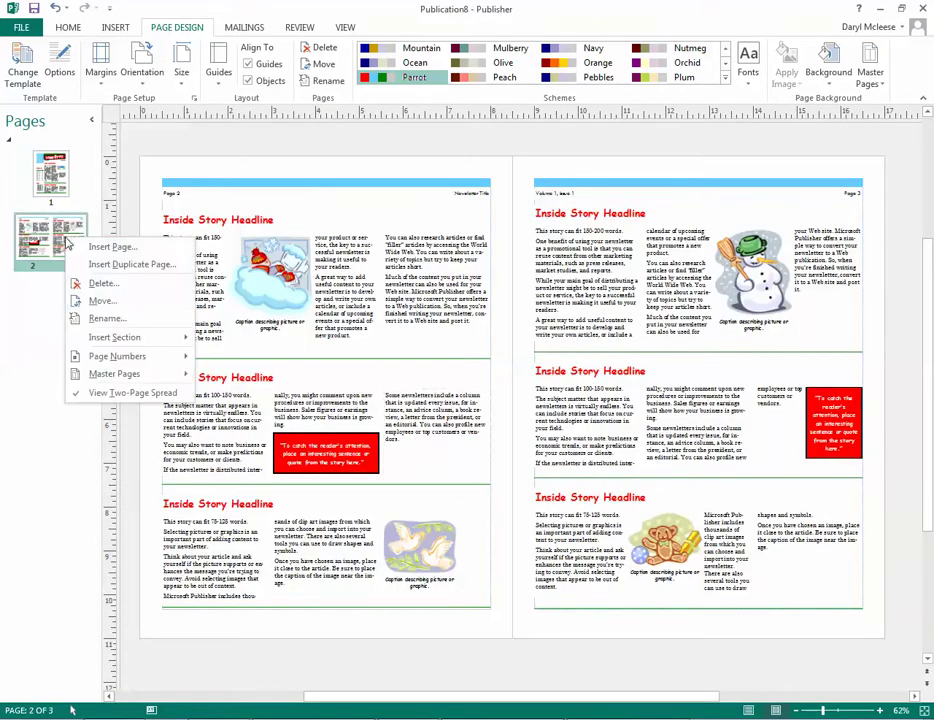
pyautogui.click(110, 284)
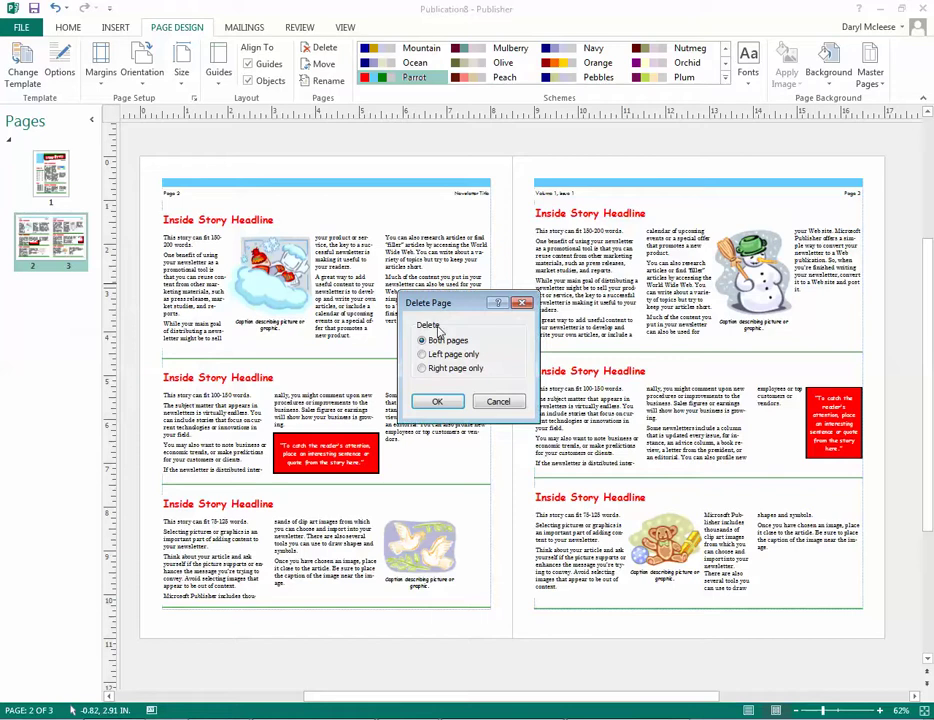
pyautogui.click(437, 401)
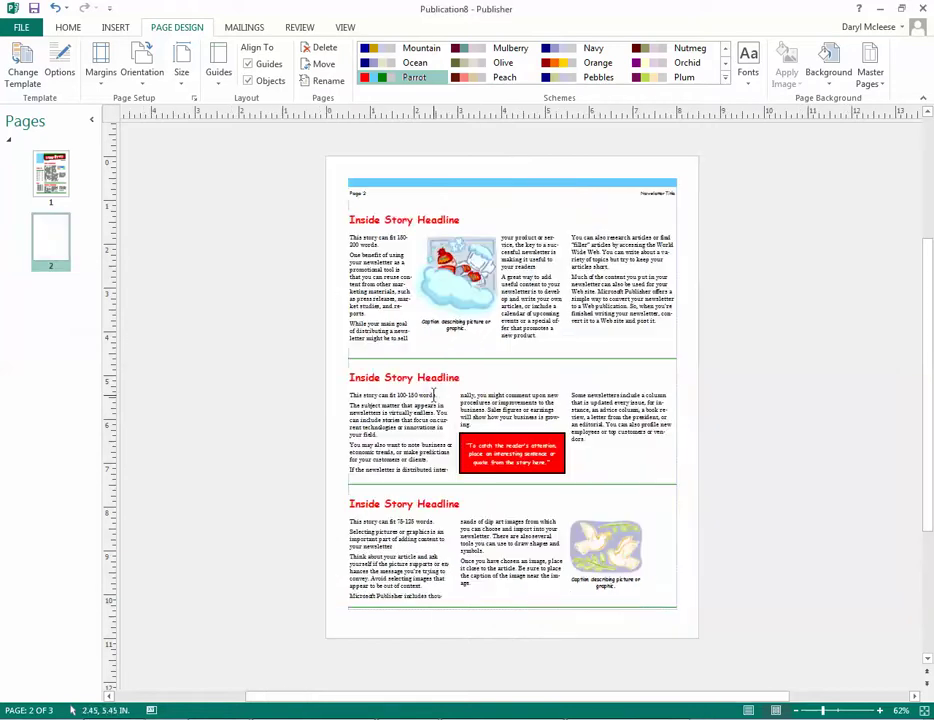
pyautogui.click(51, 175)
pyautogui.click(58, 248)
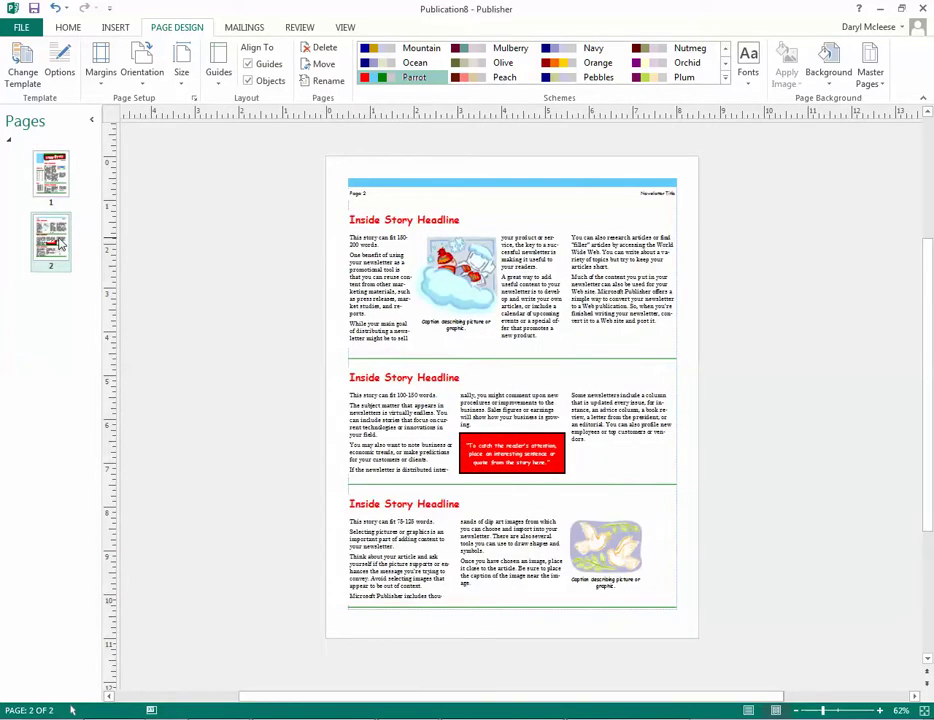
# Step: Remove all the placeholder body text of the lead story on page 1
pyautogui.click(60, 182)
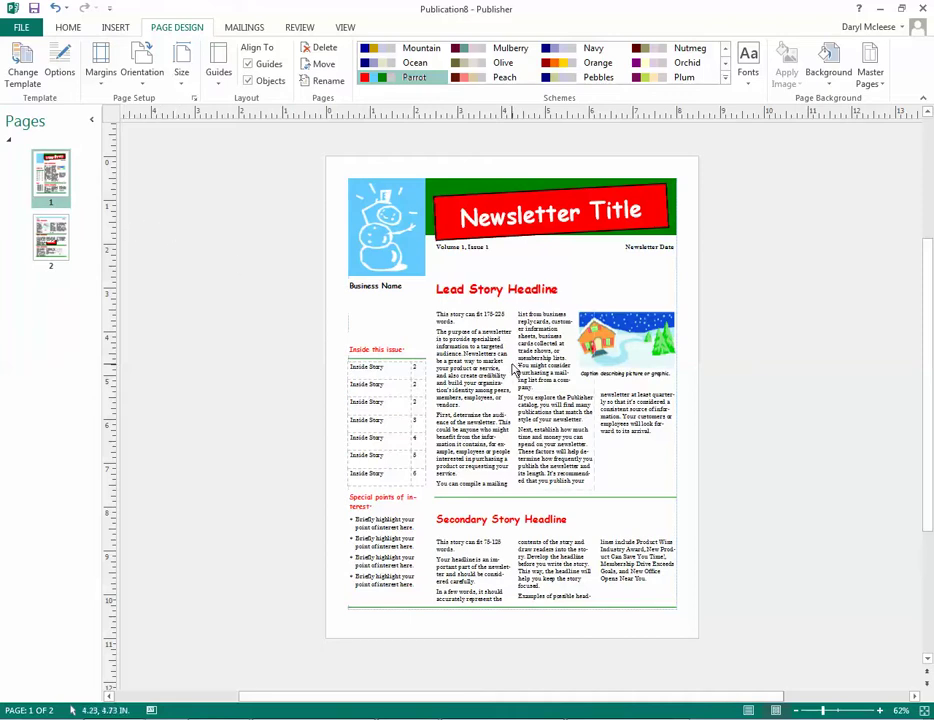
pyautogui.scroll(2, 513, 370)
pyautogui.scroll(2, 513, 370)
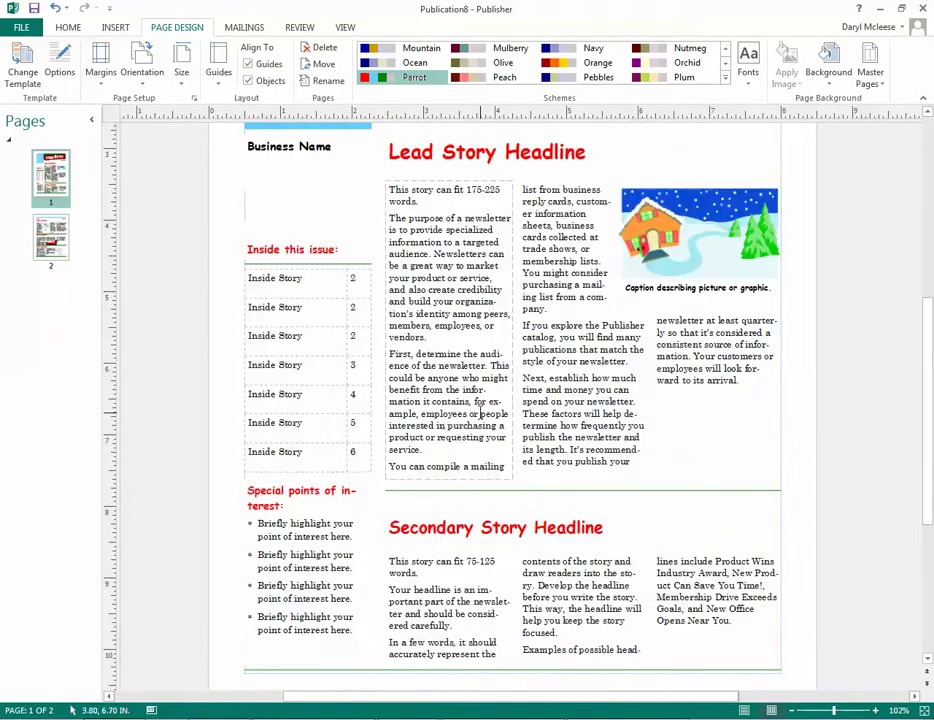
pyautogui.scroll(1, 482, 412)
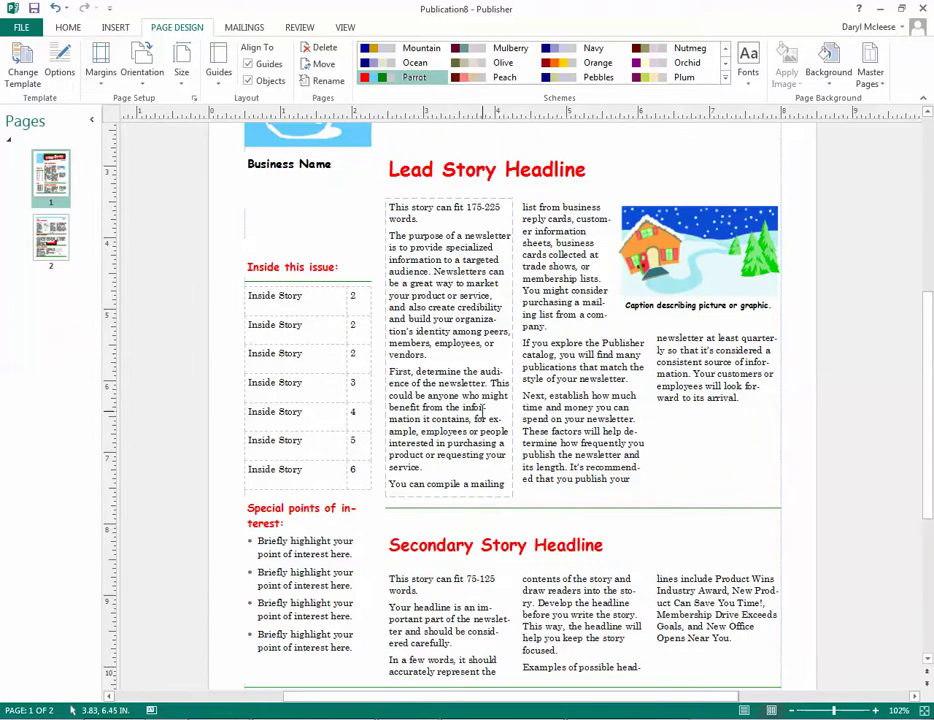
pyautogui.scroll(-2, 482, 411)
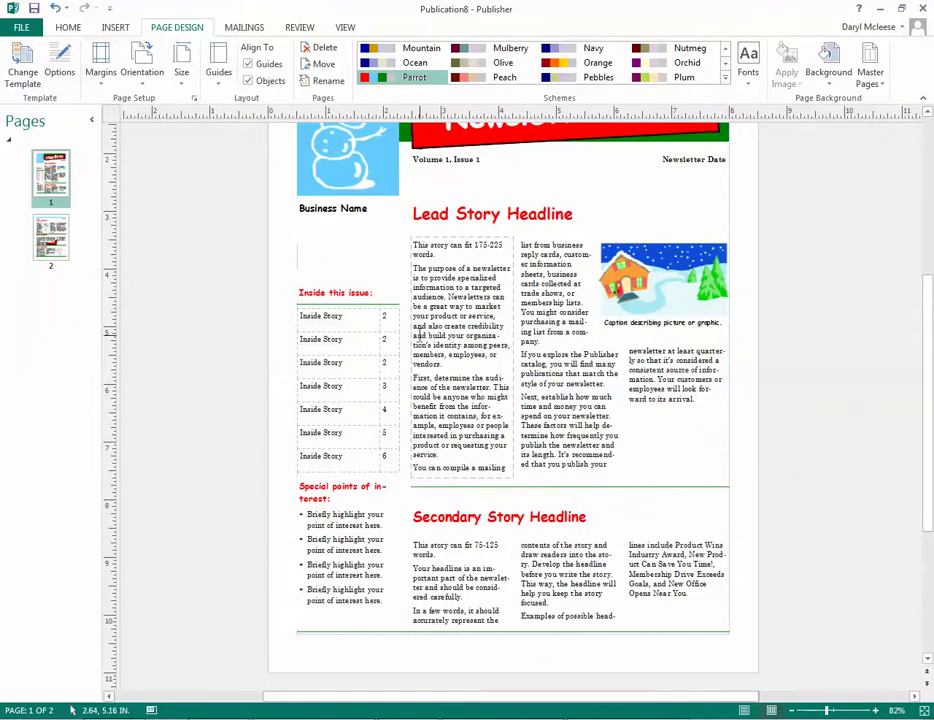
pyautogui.click(555, 322)
pyautogui.hotkey('ctrl', 'a')
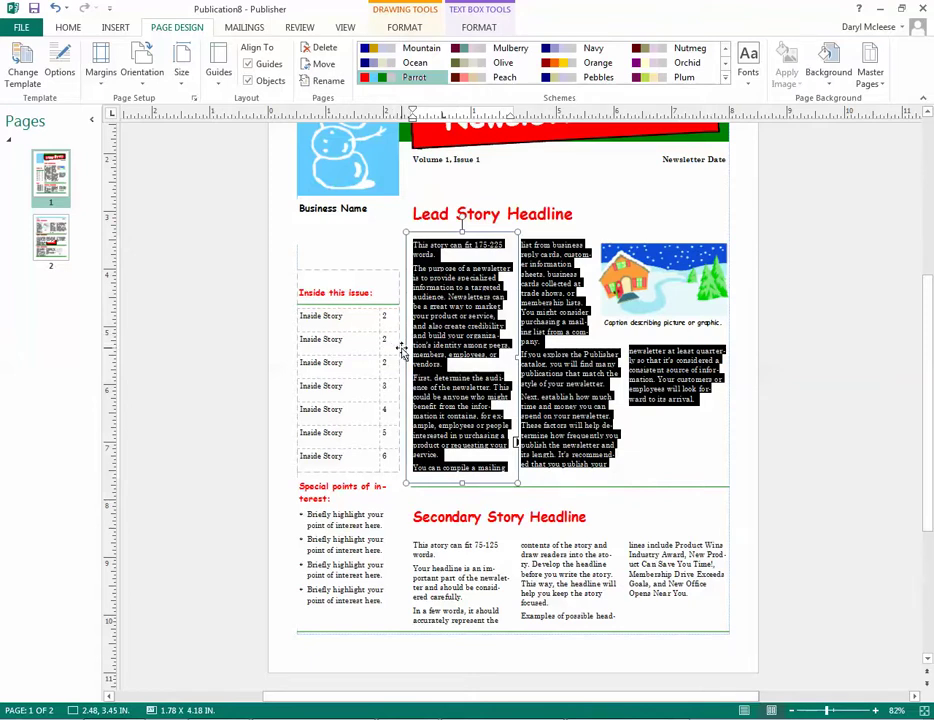
pyautogui.press('Delete')
pyautogui.press('Down')
pyautogui.press('Down')
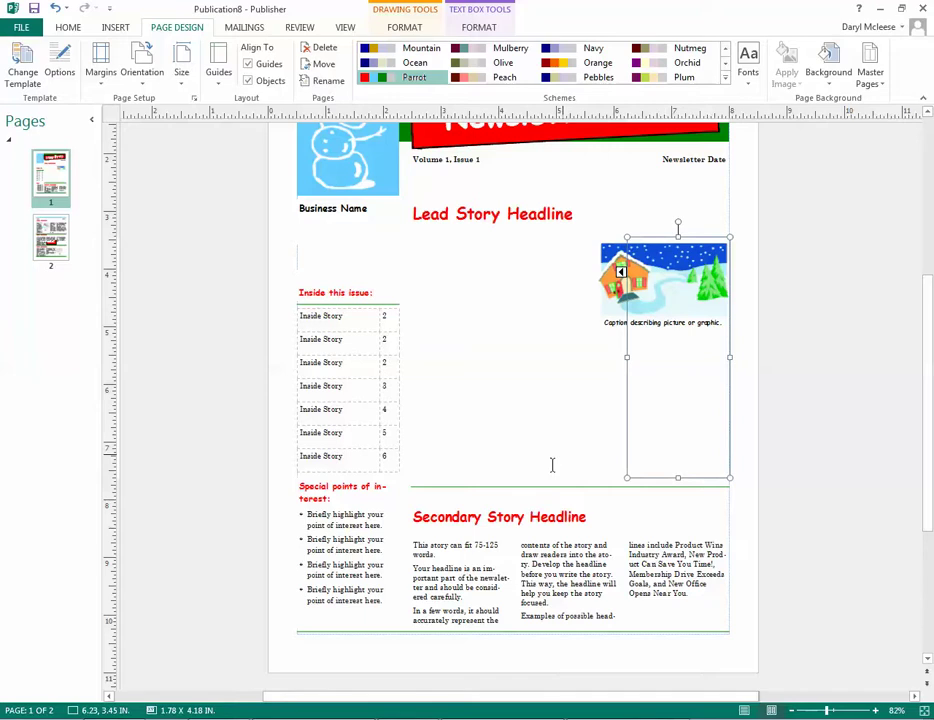
# Step: Clear all the placeholder body text under the secondary story headline on page 1
pyautogui.click(462, 540)
pyautogui.hotkey('ctrl', 'a')
pyautogui.press('Delete')
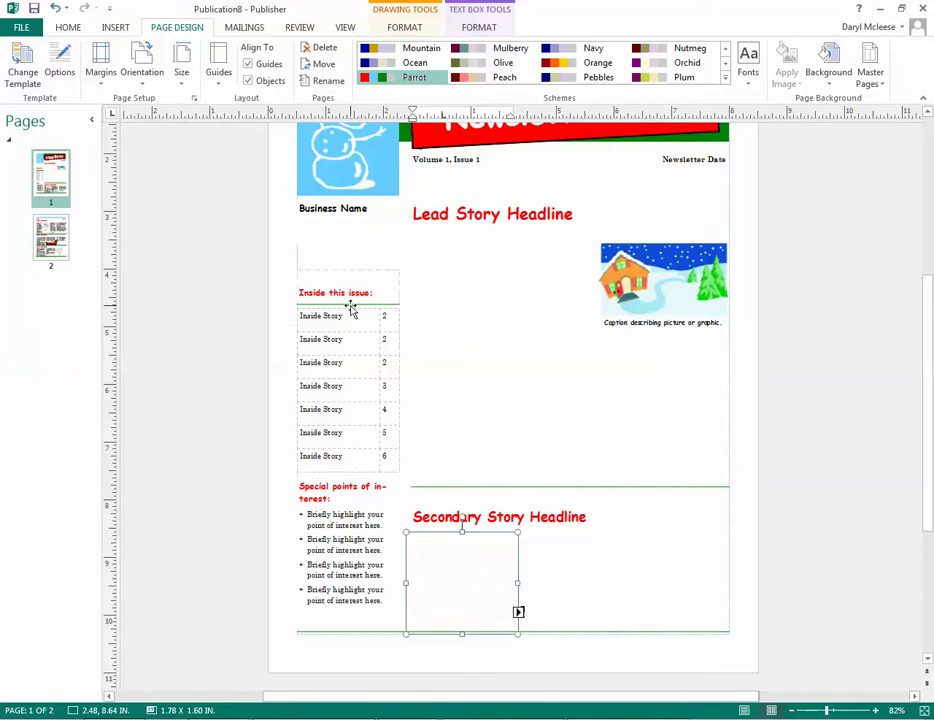
pyautogui.click(555, 375)
pyautogui.press('Delete')
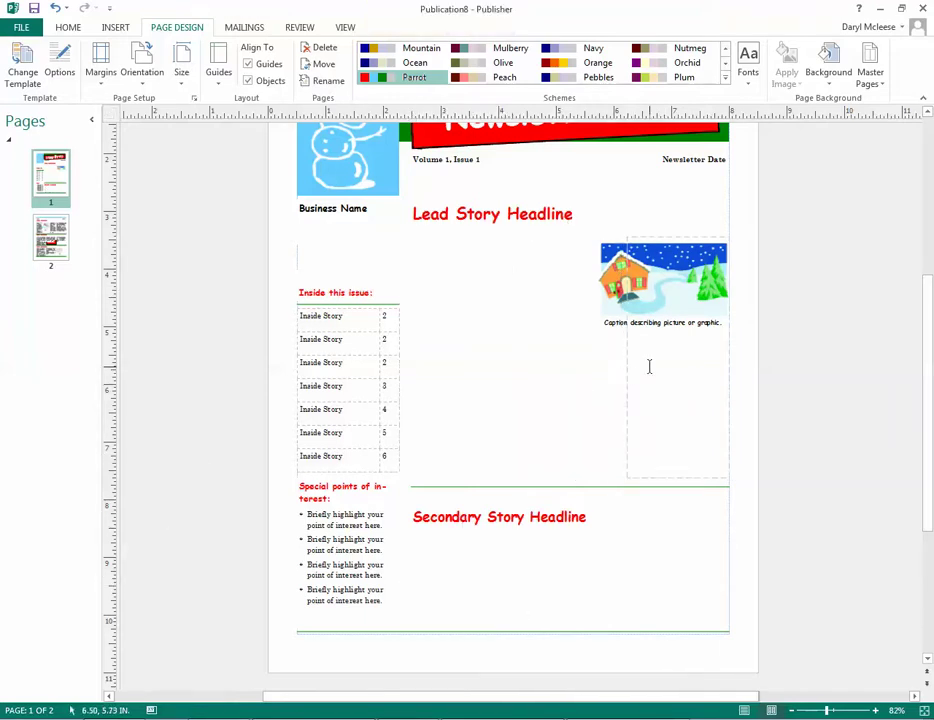
pyautogui.click(544, 555)
pyautogui.press('Delete')
pyautogui.click(478, 568)
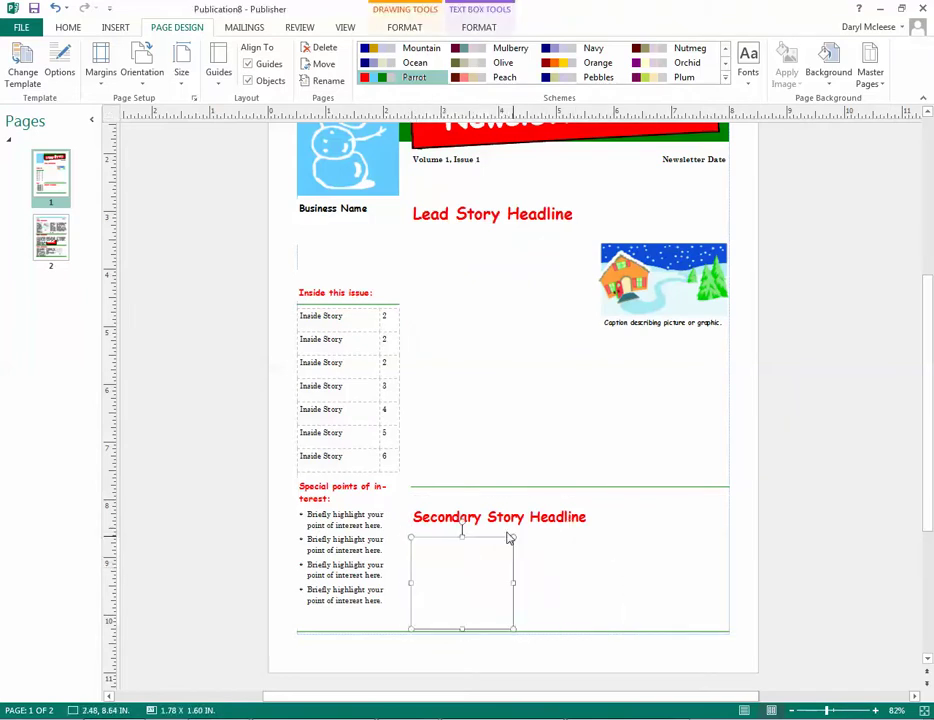
pyautogui.rightClick(509, 536)
pyautogui.click(541, 283)
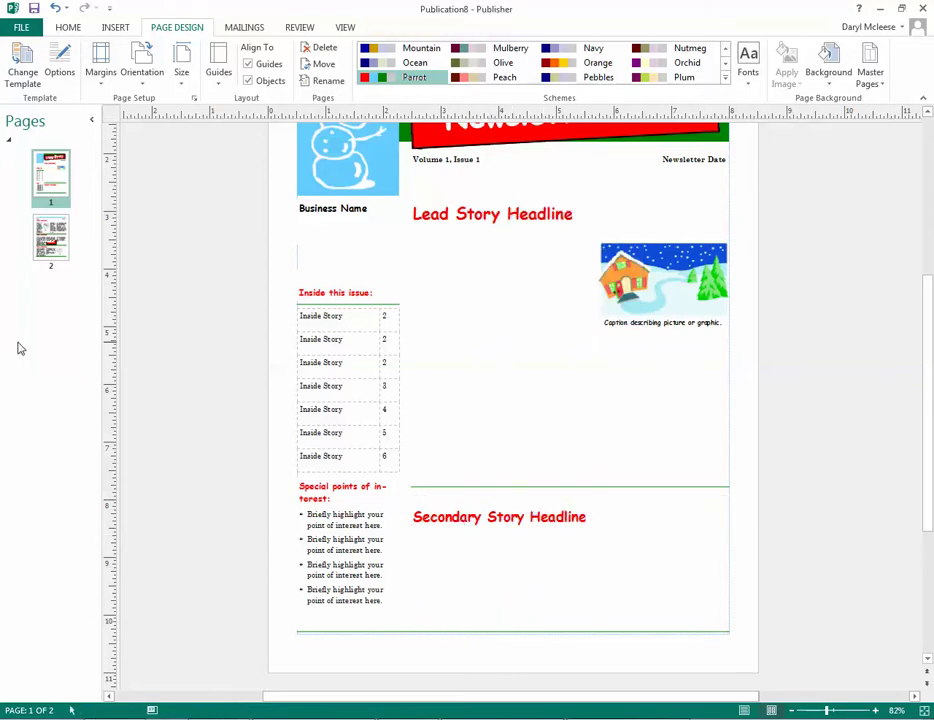
# Step: Delete the placeholder body text of the first inside story on page 2
pyautogui.click(50, 238)
pyautogui.scroll(-1, 361, 323)
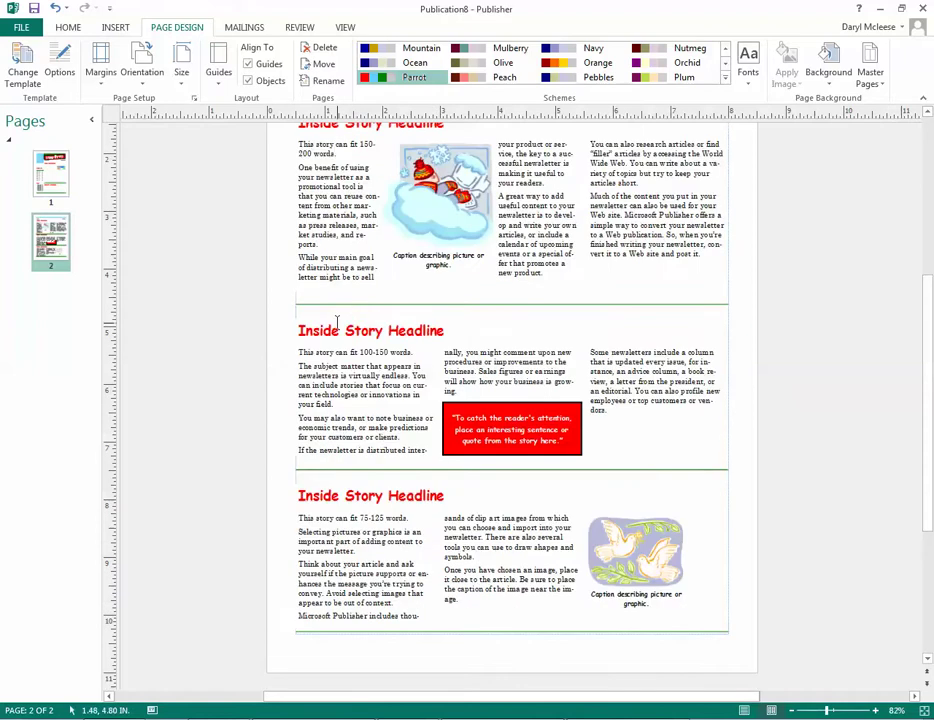
pyautogui.click(628, 236)
pyautogui.hotkey('ctrl', 'a')
pyautogui.press('Delete')
pyautogui.moveTo(338, 215)
pyautogui.mouseDown()
pyautogui.moveTo(636, 215)
pyautogui.moveTo(354, 208)
pyautogui.mouseUp()
# Step: Delete the placeholder body text of the middle inside story on page 2, keeping its red quote box
pyautogui.click(356, 352)
pyautogui.hotkey('ctrl', 'a')
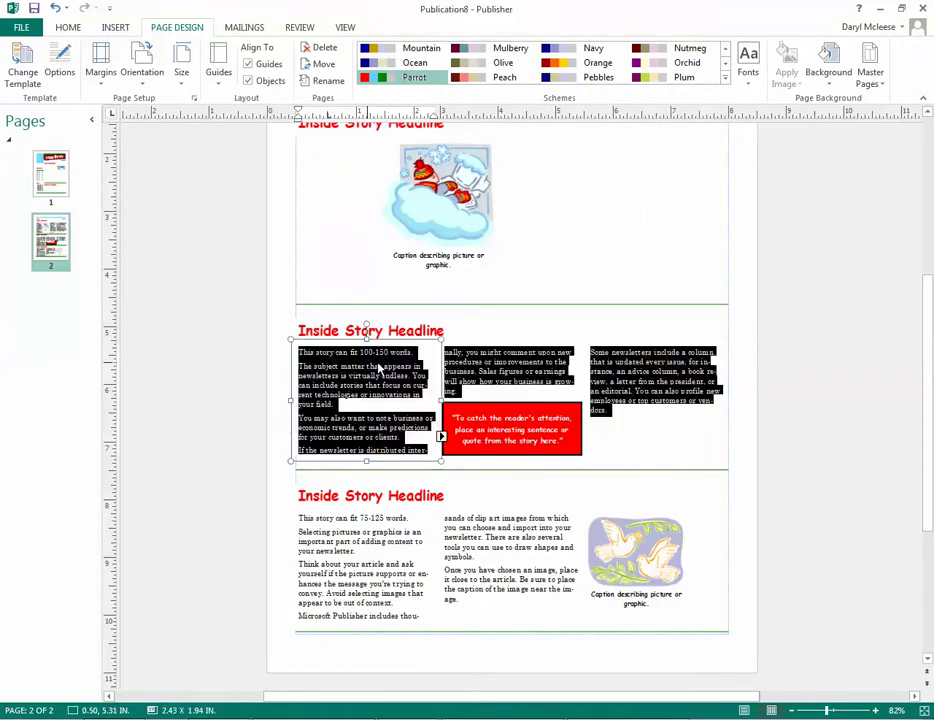
pyautogui.press('Delete')
pyautogui.moveTo(366, 361); pyautogui.dragTo(390, 368)
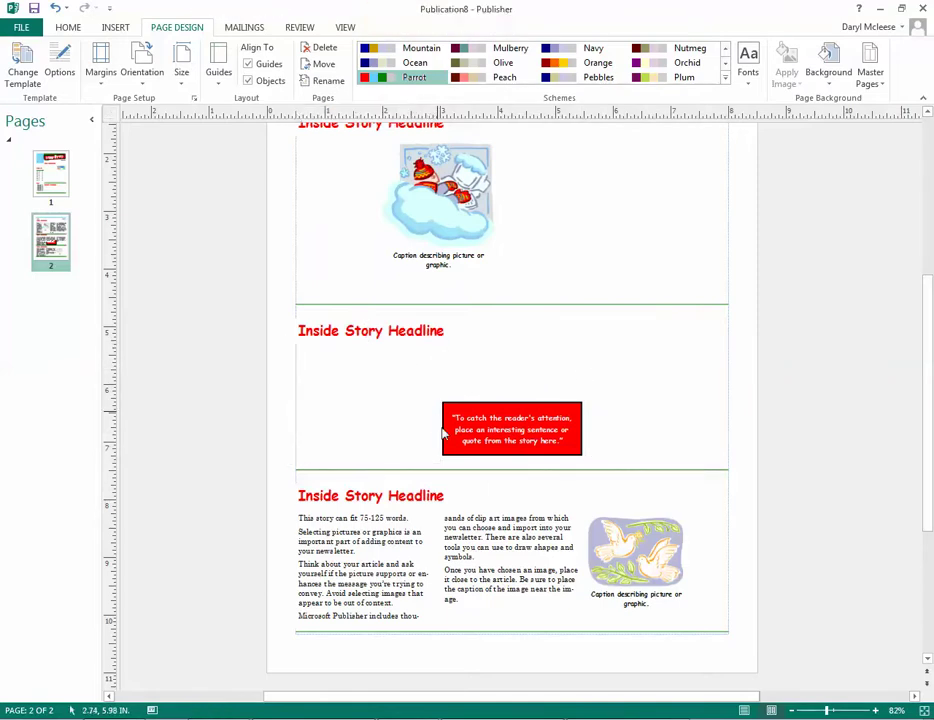
# Step: Delete the placeholder body text of the last inside story on page 2 and deselect its text box
pyautogui.click(360, 560)
pyautogui.hotkey('ctrl', 'a')
pyautogui.press('Delete')
pyautogui.click(534, 502)
pyautogui.click(379, 563)
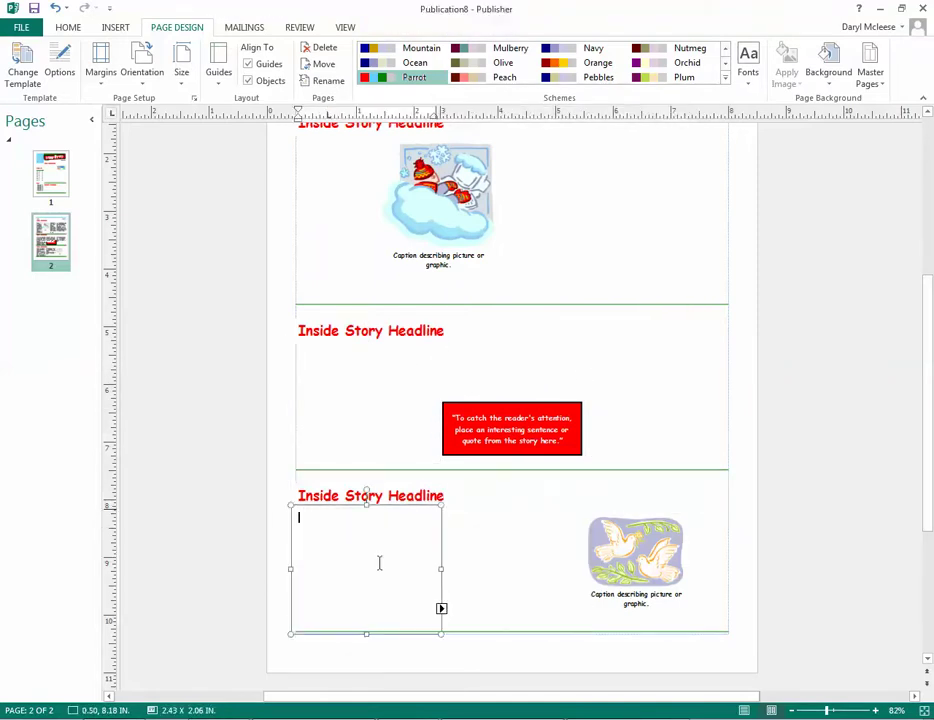
pyautogui.press('Escape')
pyautogui.press('Escape')
pyautogui.click(700, 540)
pyautogui.press('Escape')
pyautogui.scroll(3, 702, 540)
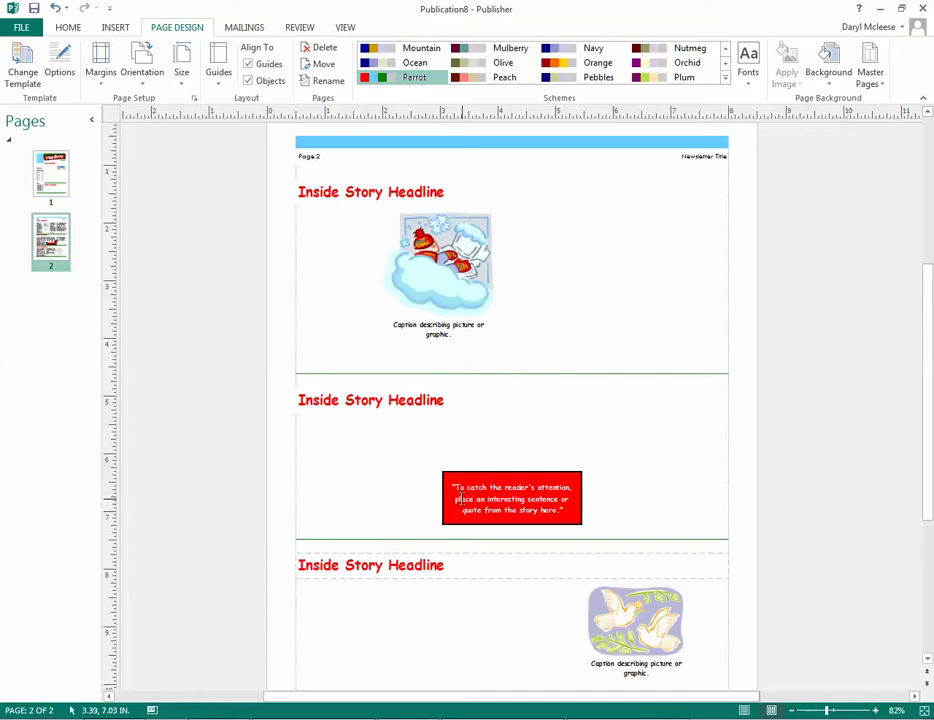
# Step: Clear the placeholder bullet points under the special points of interest heading on page 1
pyautogui.click(62, 183)
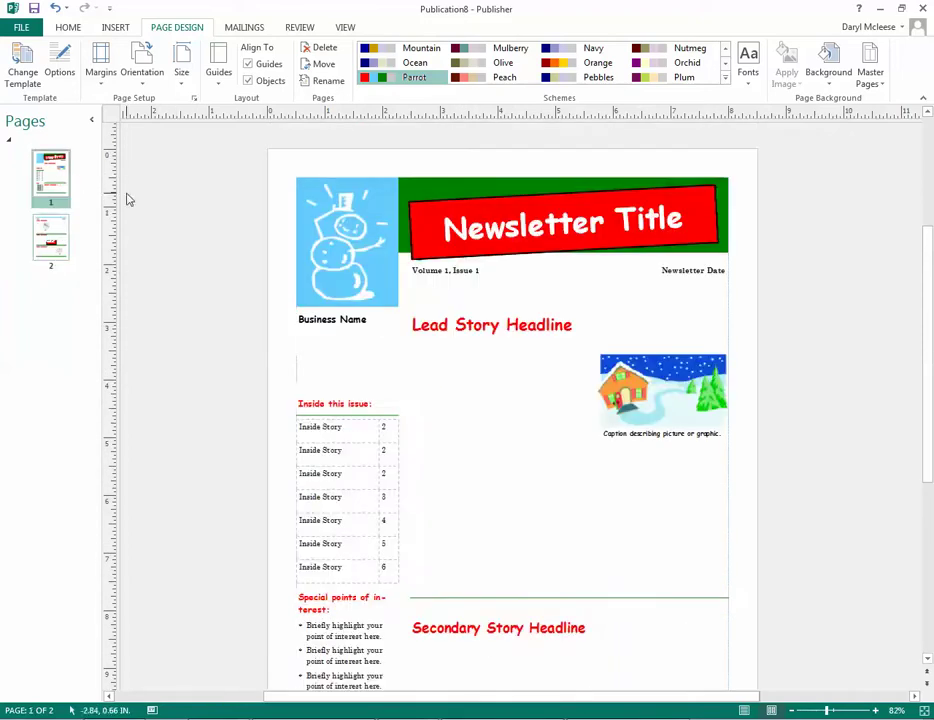
pyautogui.scroll(-2, 459, 425)
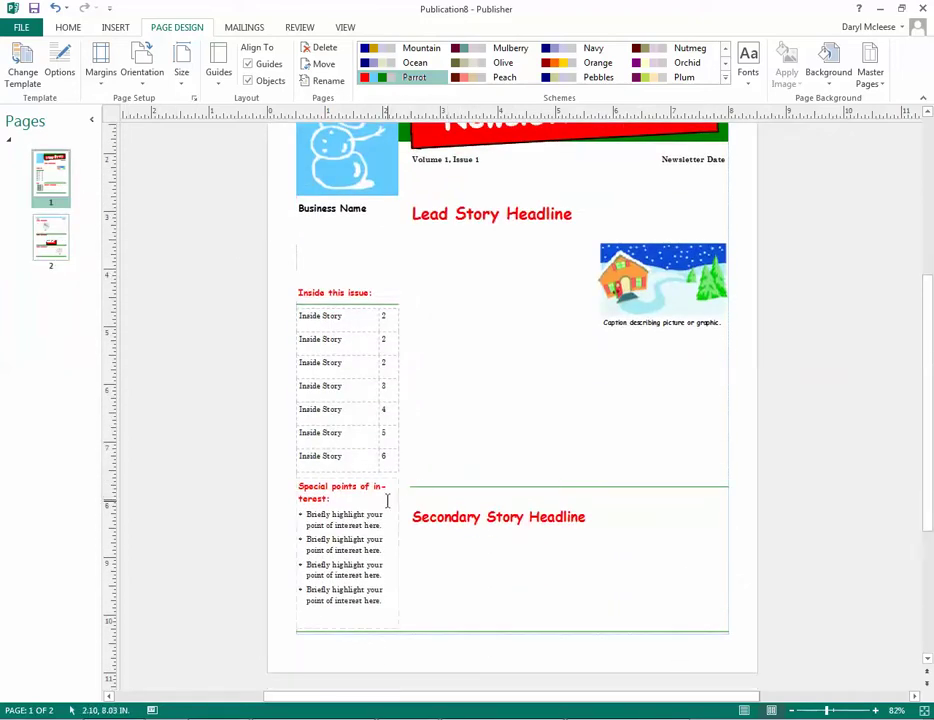
pyautogui.click(361, 520)
pyautogui.hotkey('ctrl', 'a')
pyautogui.press('Delete')
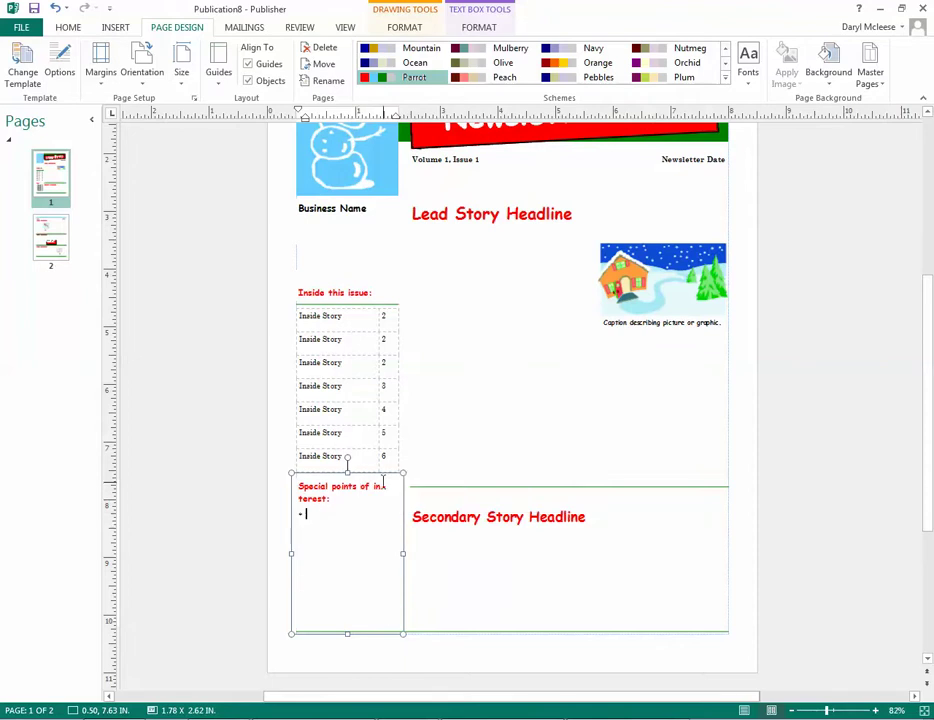
# Step: Cut the special points of interest text box from page 1 and leave its space empty
pyautogui.rightClick(390, 480)
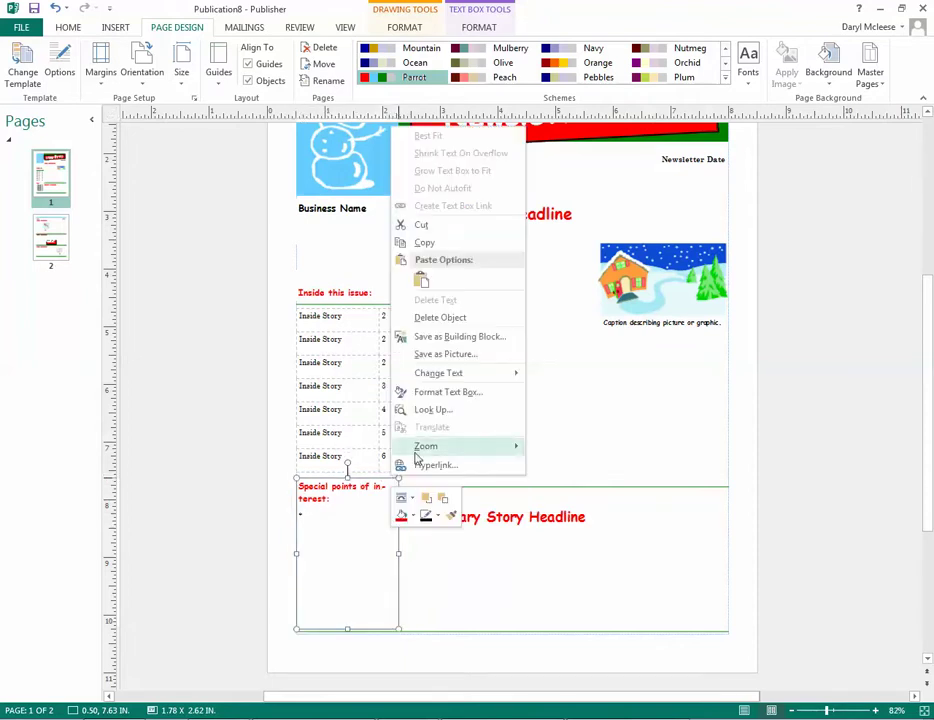
pyautogui.click(430, 228)
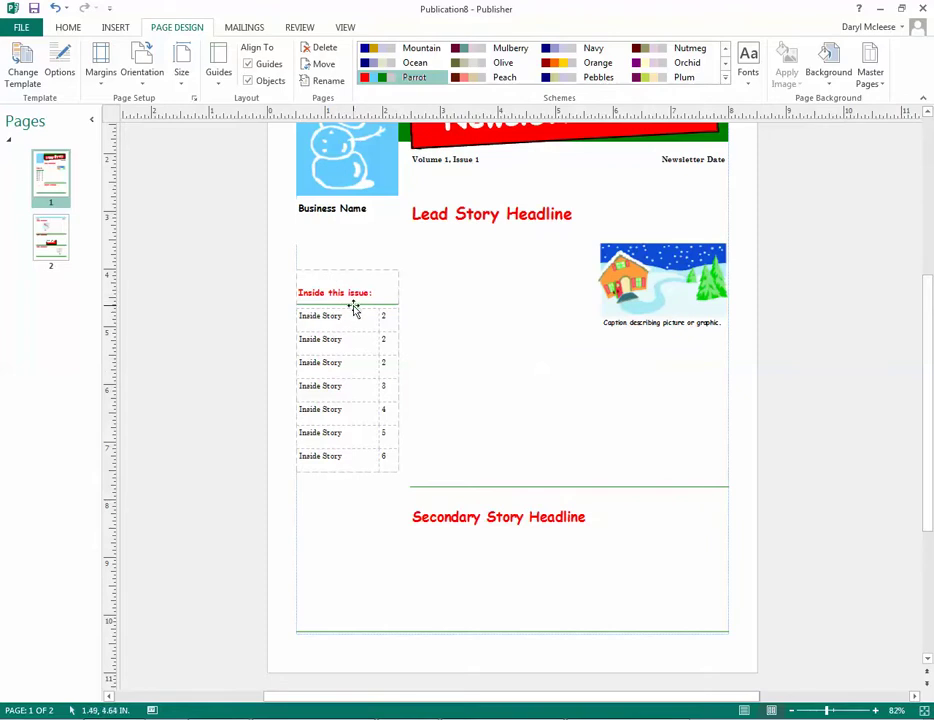
pyautogui.scroll(2, 504, 452)
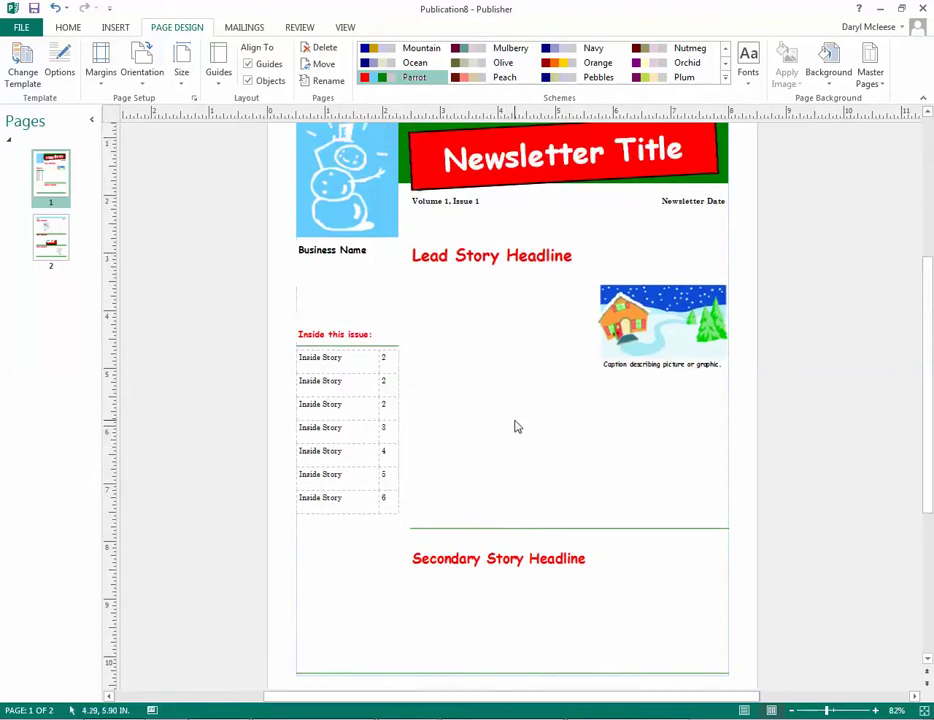
pyautogui.click(572, 667)
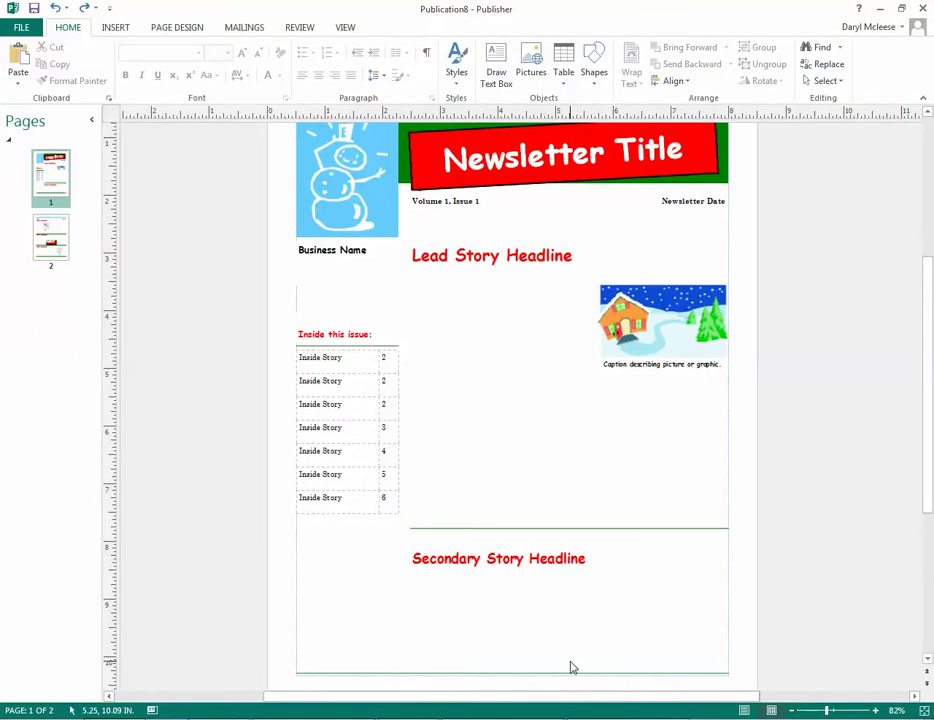
# Step: Cut the Business Name text box on page 1 and move the Inside this issue block up to about 3.56 in
pyautogui.scroll(2, 513, 424)
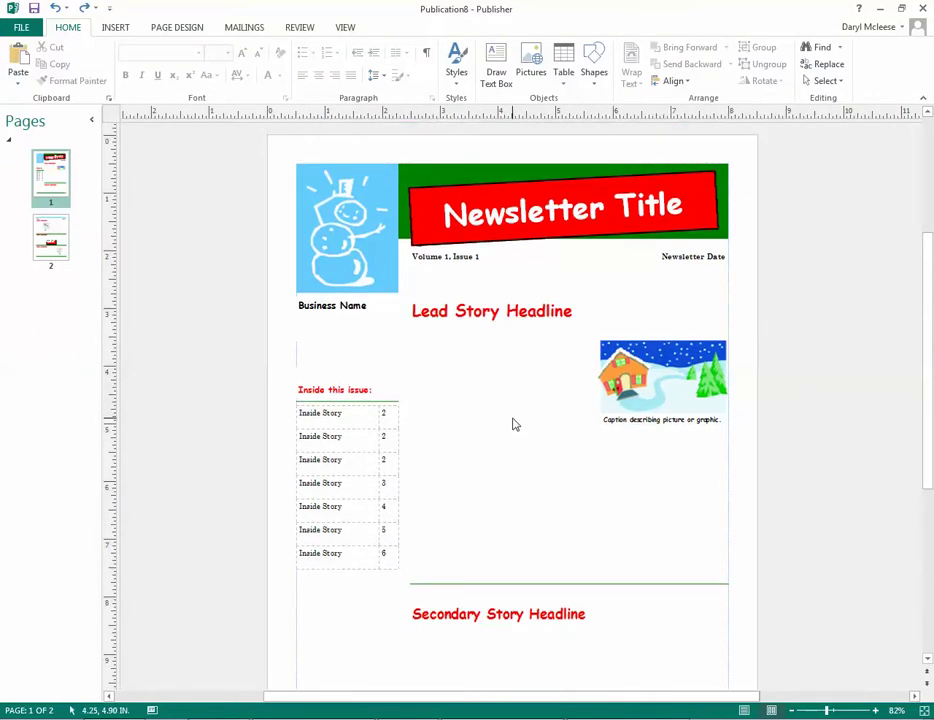
pyautogui.scroll(-2, 404, 428)
pyautogui.scroll(1, 404, 428)
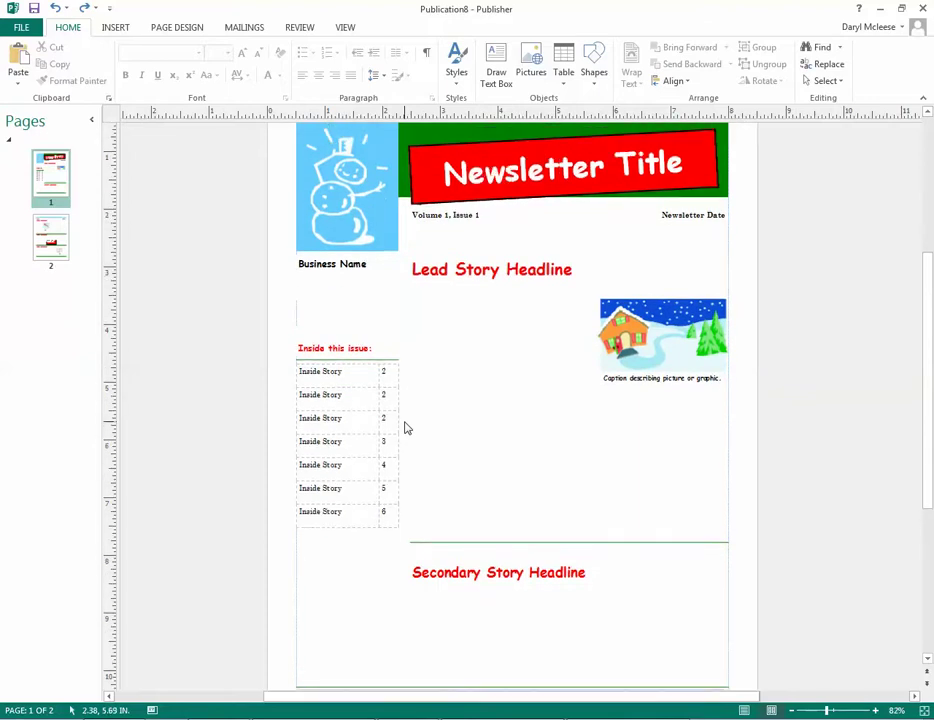
pyautogui.click(320, 264)
pyautogui.rightClick(370, 256)
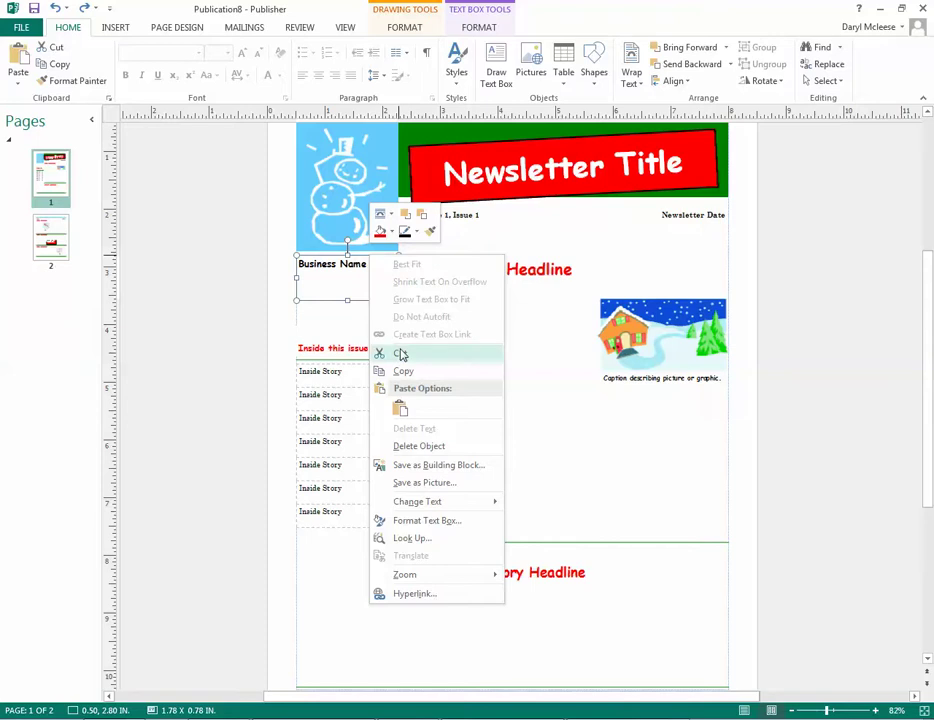
pyautogui.press('Escape')
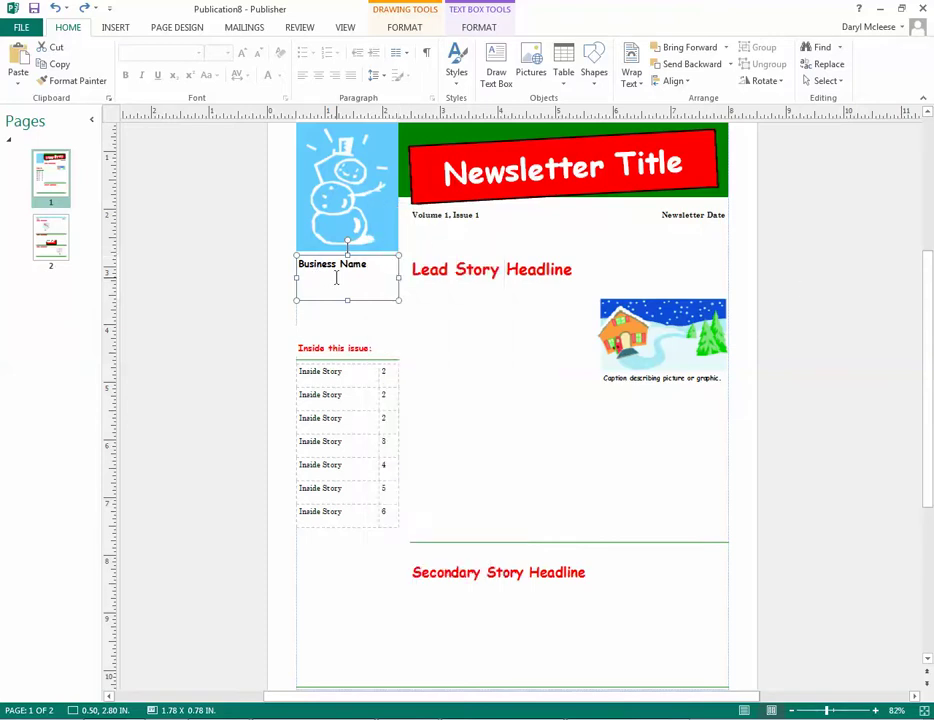
pyautogui.rightClick(379, 262)
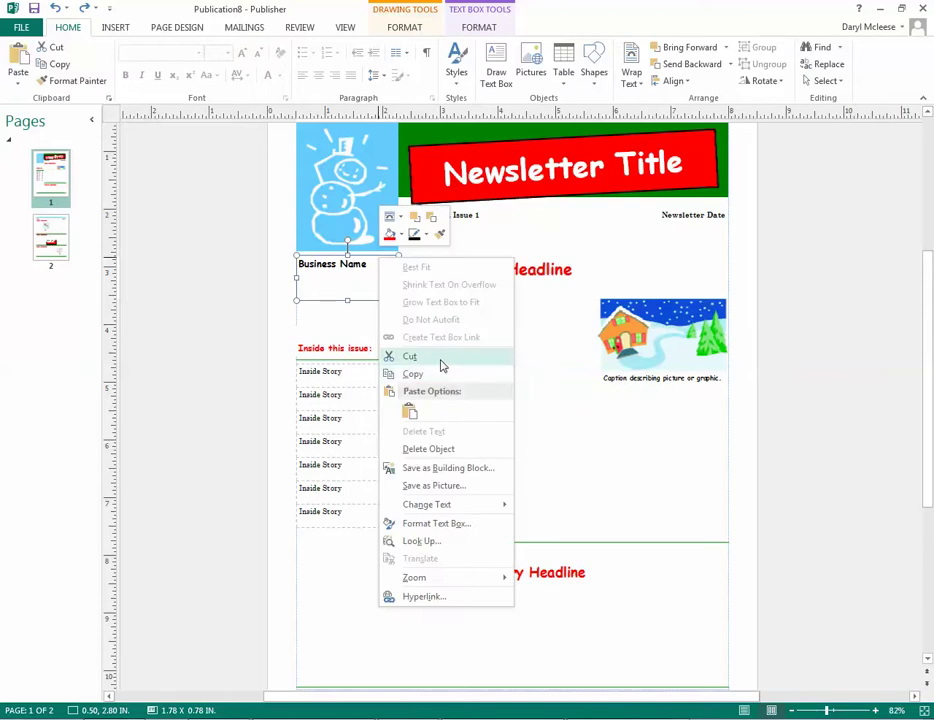
pyautogui.click(444, 354)
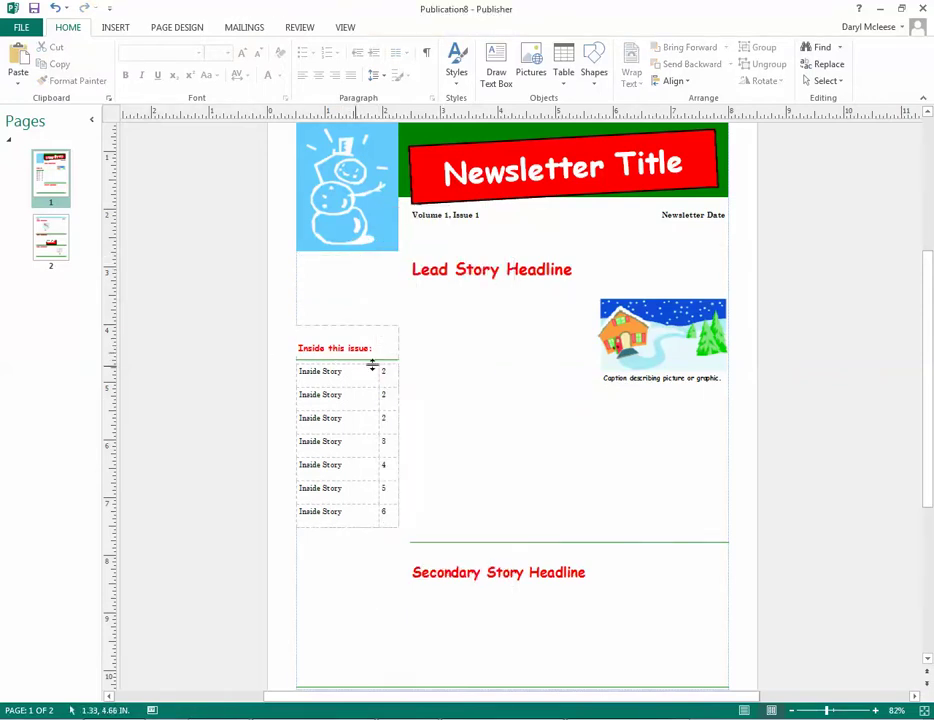
pyautogui.moveTo(337, 328); pyautogui.dragTo(340, 294)
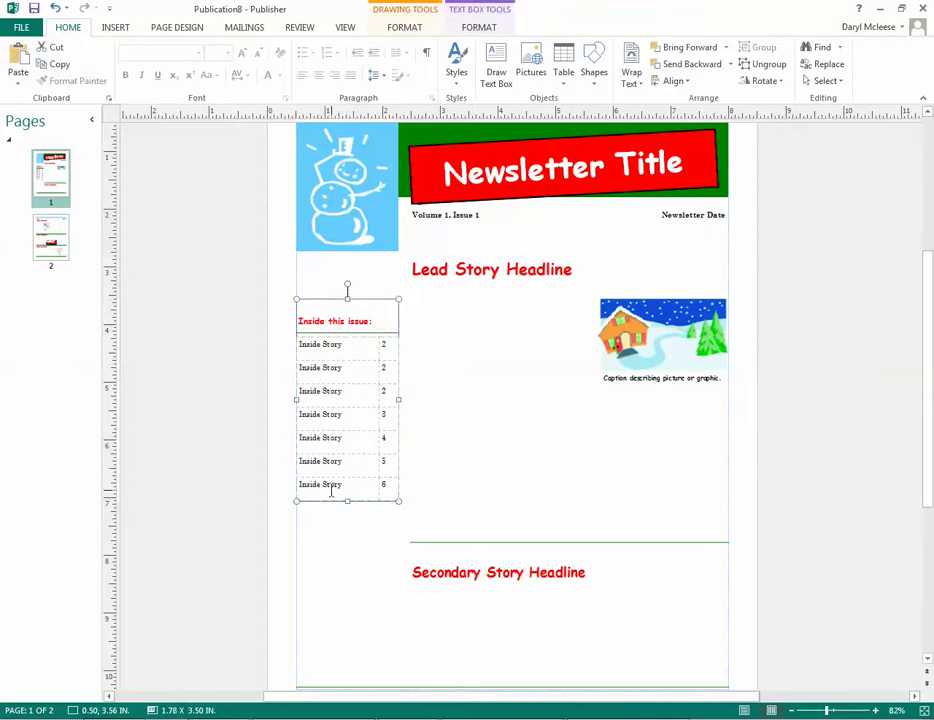
pyautogui.click(388, 486)
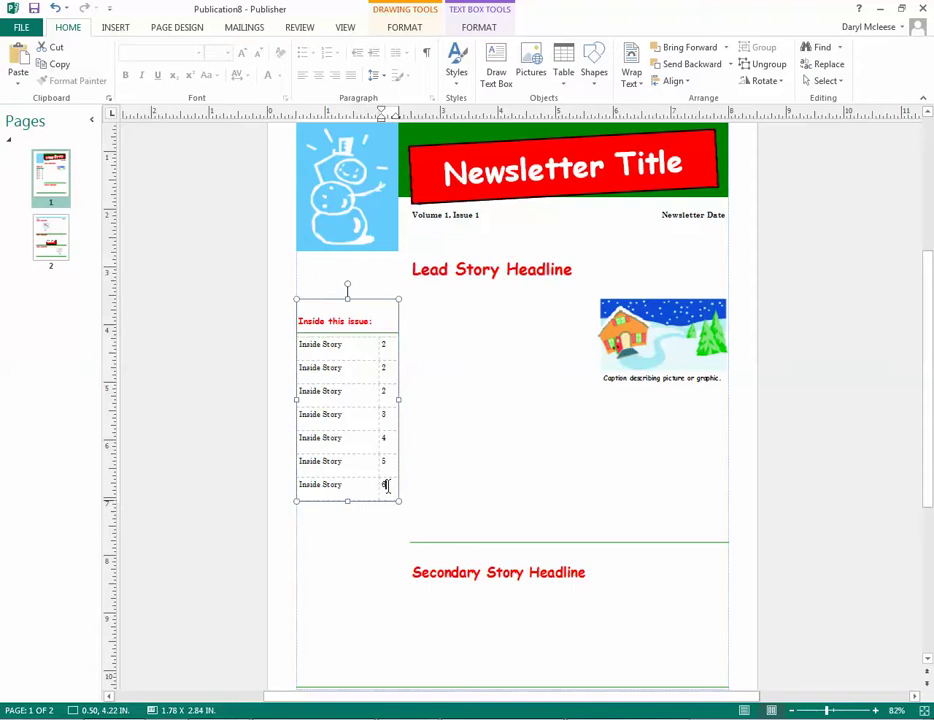
pyautogui.moveTo(388, 486); pyautogui.dragTo(309, 478)
pyautogui.press('Delete')
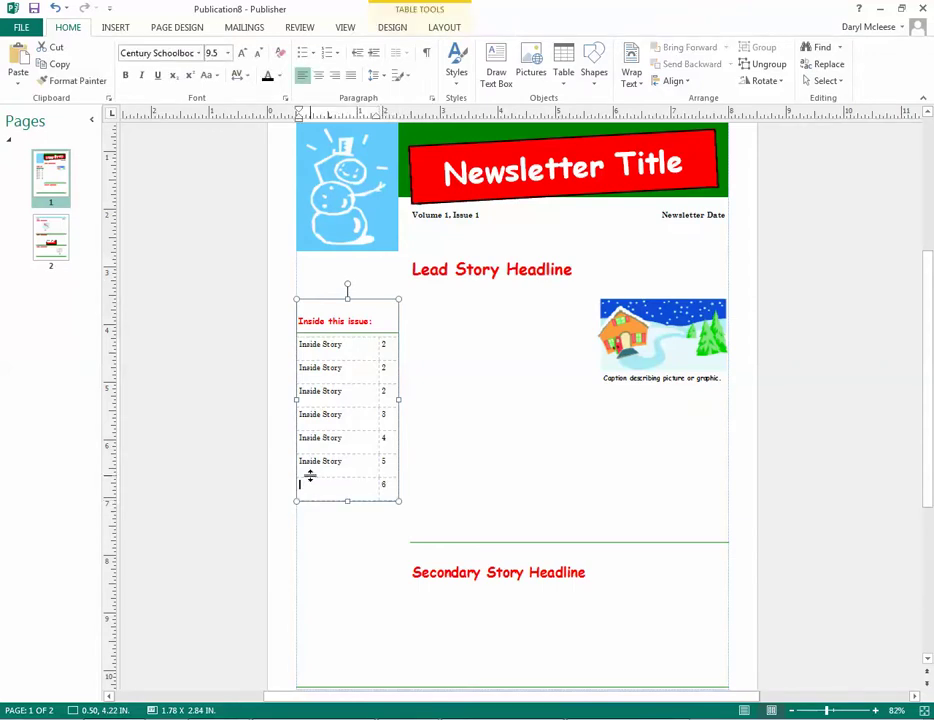
pyautogui.click(55, 8)
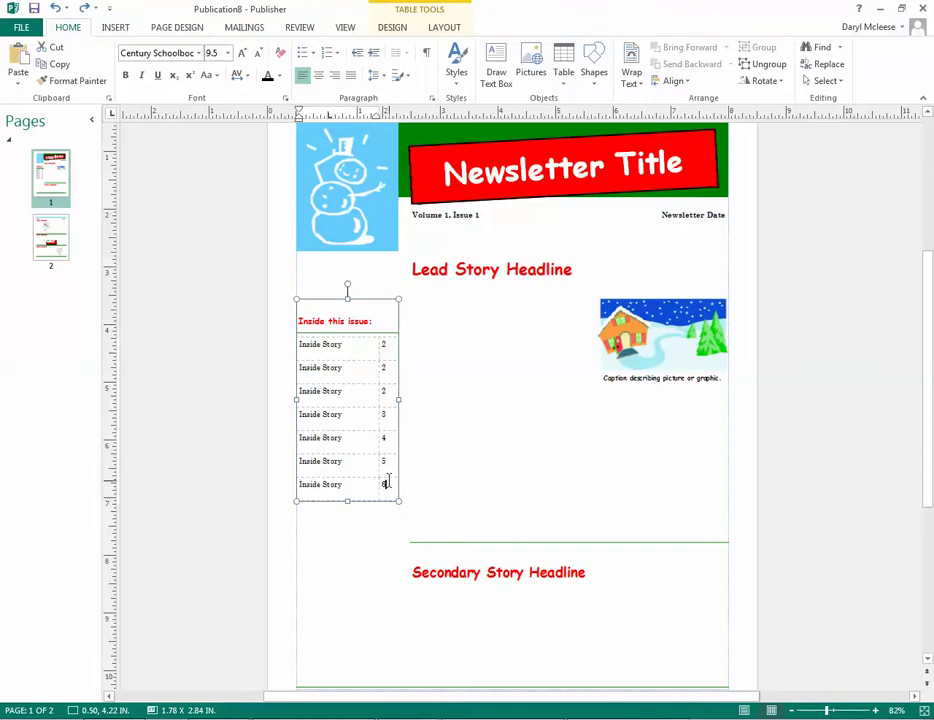
# Step: Delete the last row of the Inside this issue table, the one listing page 6
pyautogui.click(288, 482)
pyautogui.click(441, 31)
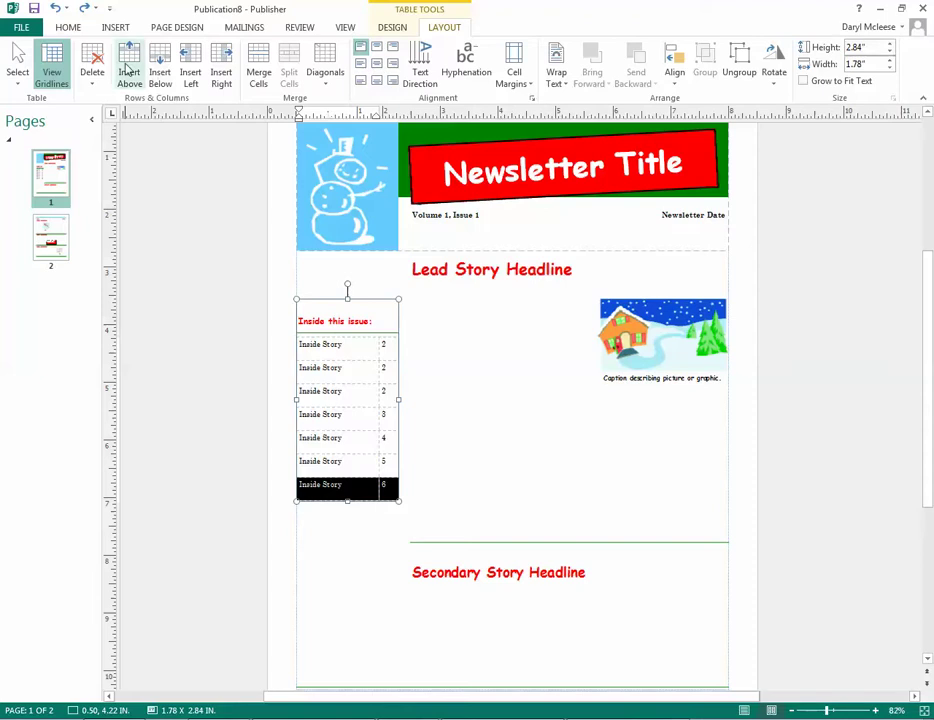
pyautogui.click(92, 72)
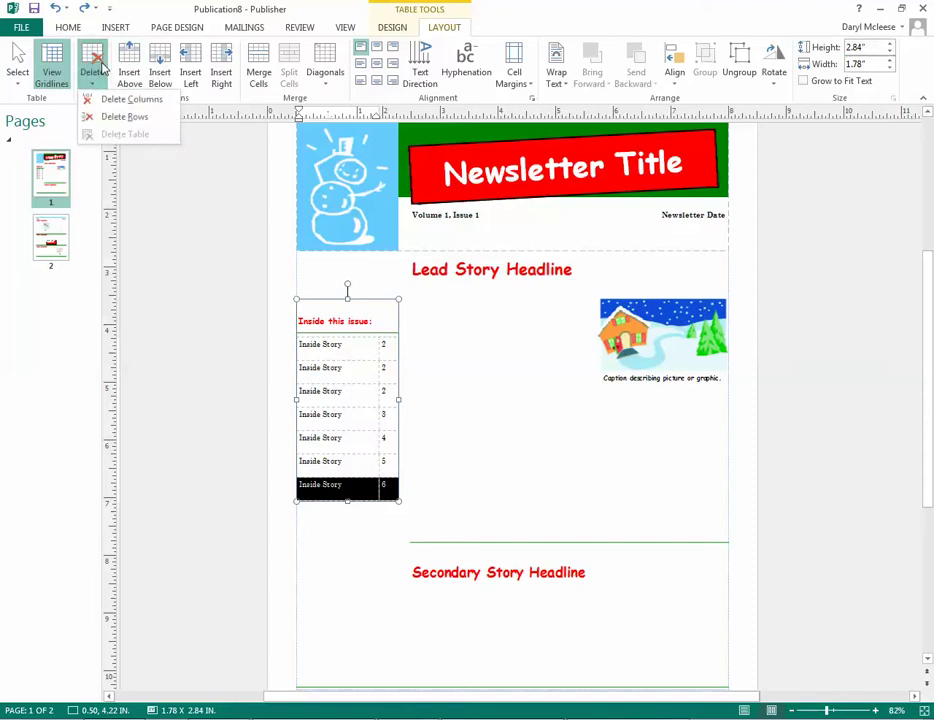
pyautogui.click(124, 117)
pyautogui.click(305, 292)
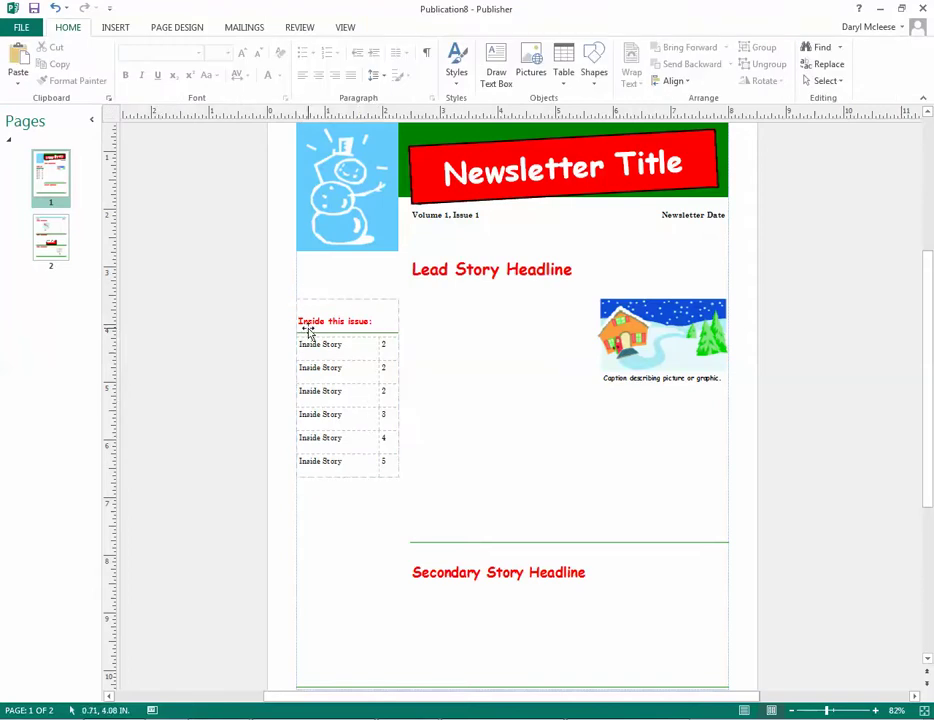
# Step: Change the issue line under the newsletter title to Volume 1, Issue 1000
pyautogui.scroll(1, 309, 340)
pyautogui.tripleClick(461, 273)
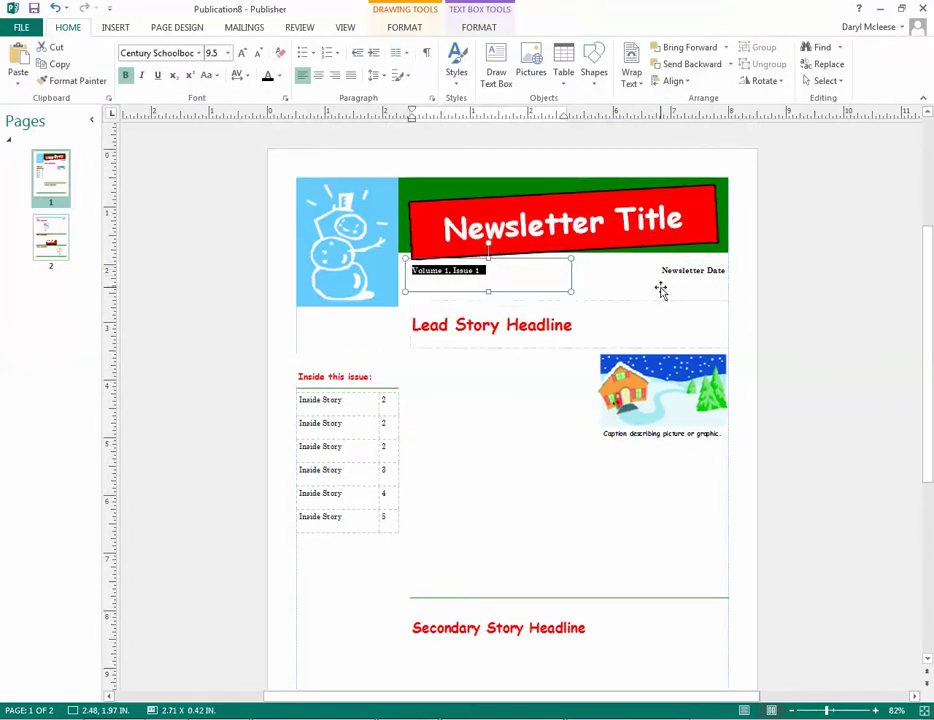
pyautogui.click(598, 310)
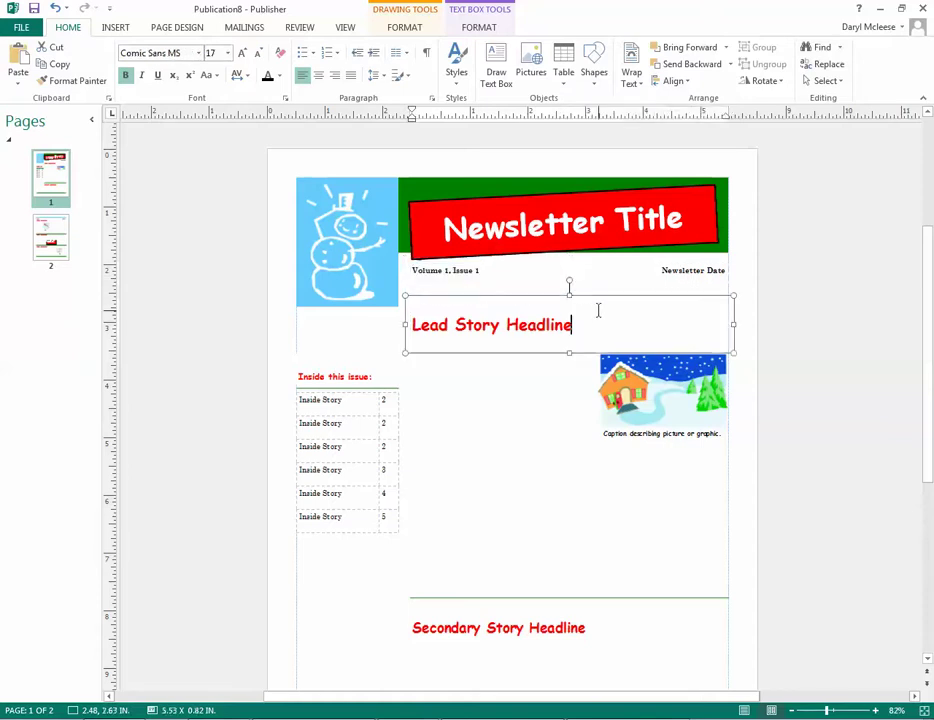
pyautogui.click(484, 270)
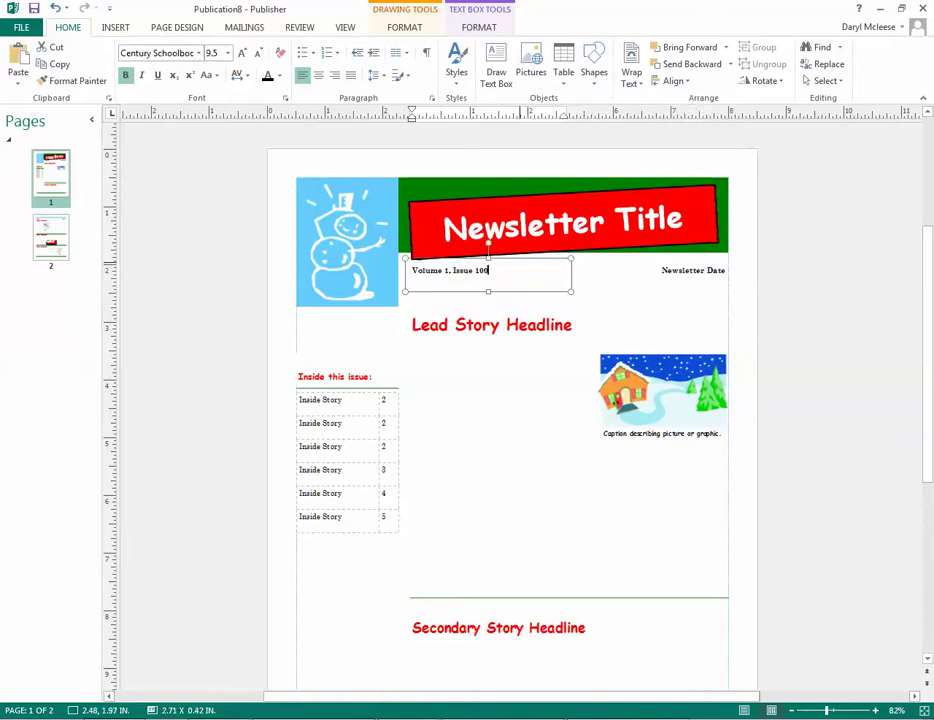
# Step: Replace the Newsletter Date placeholder with March 19, 2015 and deselect its text box
pyautogui.click(661, 278)
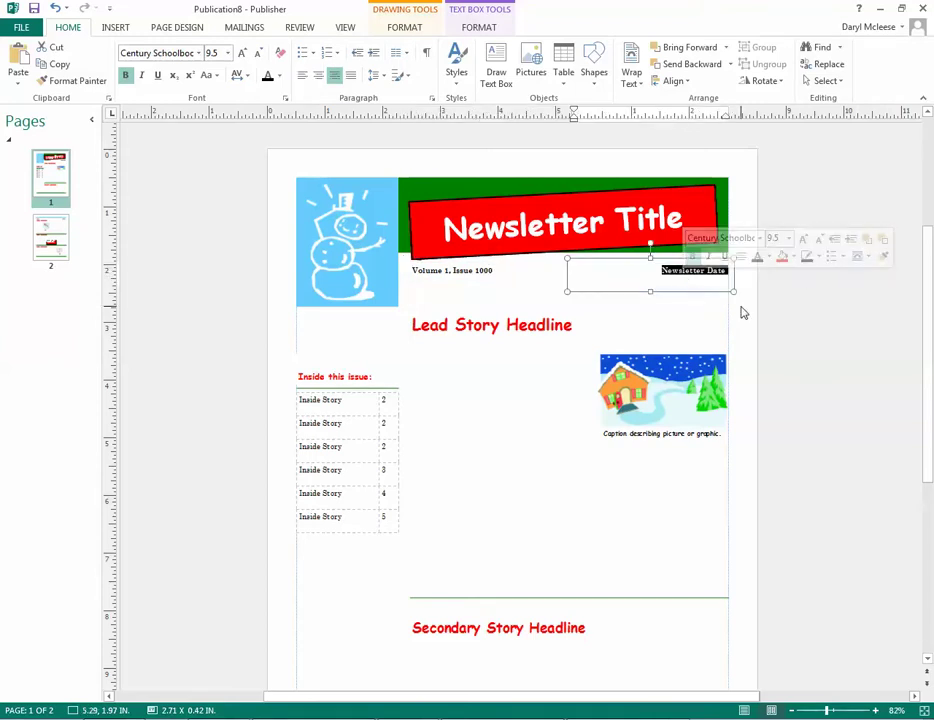
pyautogui.write('March 19, 2015')
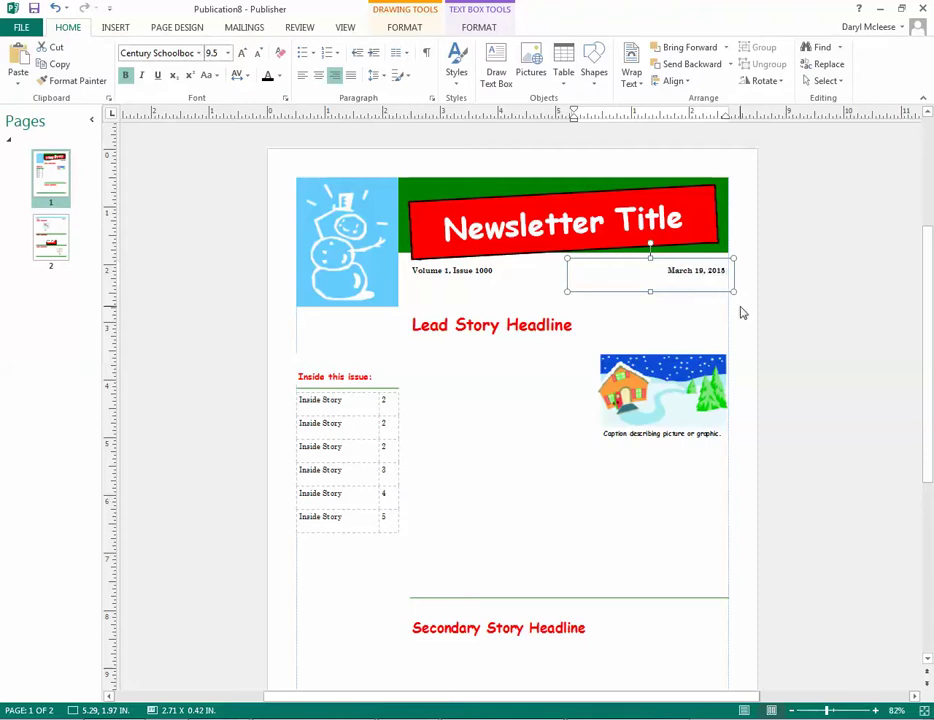
pyautogui.click(567, 452)
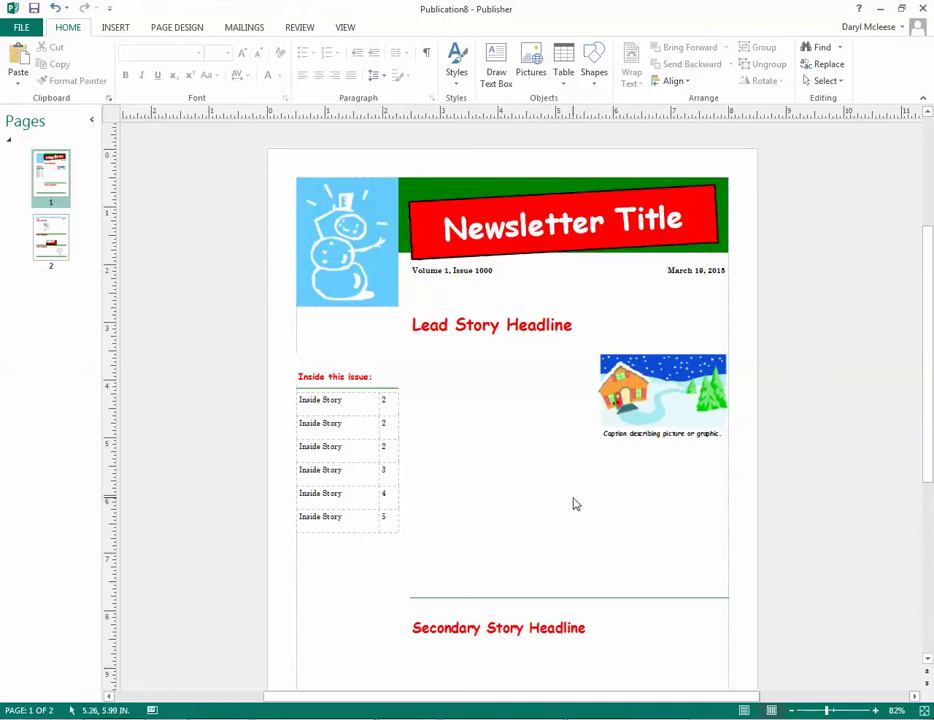
# Step: Move the snowman and green banner graphic off page 1 onto the scratch area beside it
pyautogui.moveTo(661, 692); pyautogui.dragTo(488, 698)
pyautogui.moveTo(584, 254); pyautogui.dragTo(125, 281)
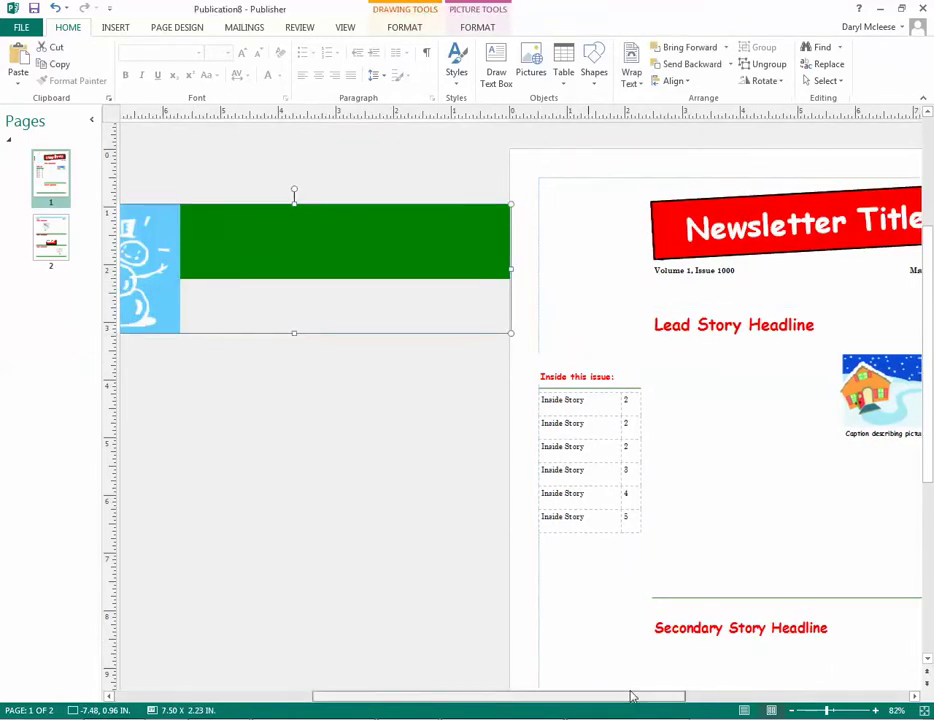
# Step: Replace the Newsletter Title placeholder text in the red title box with The Redskin Times
pyautogui.moveTo(632, 694); pyautogui.dragTo(746, 697)
pyautogui.tripleClick(608, 227)
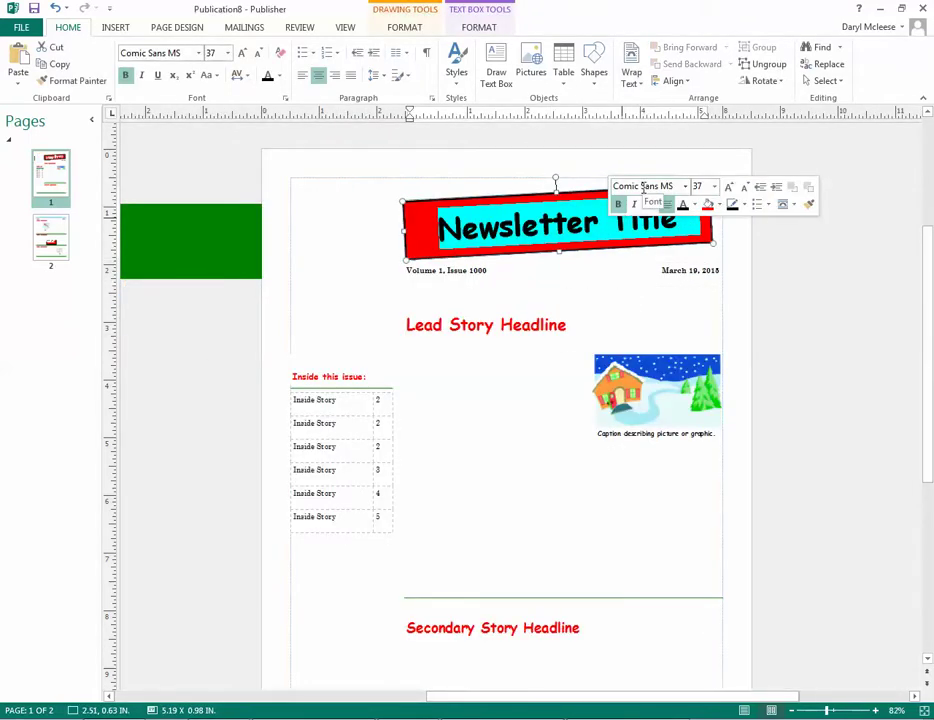
pyautogui.write('The Redski')
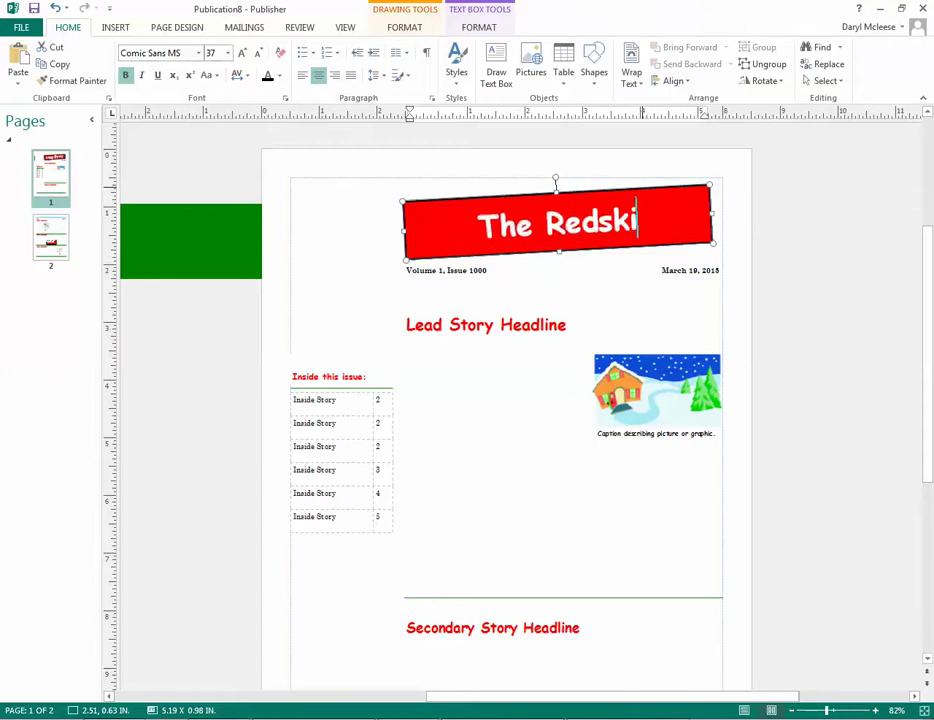
pyautogui.write('n Tmes')
pyautogui.press('BackSpace')
pyautogui.press('BackSpace')
pyautogui.press('BackSpace')
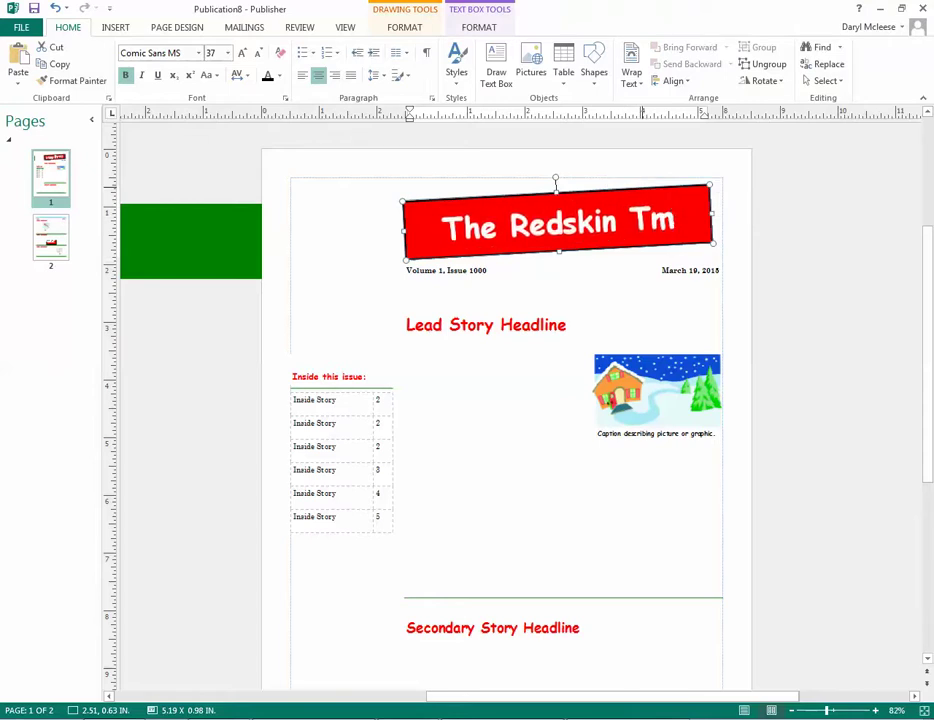
pyautogui.write('imes')
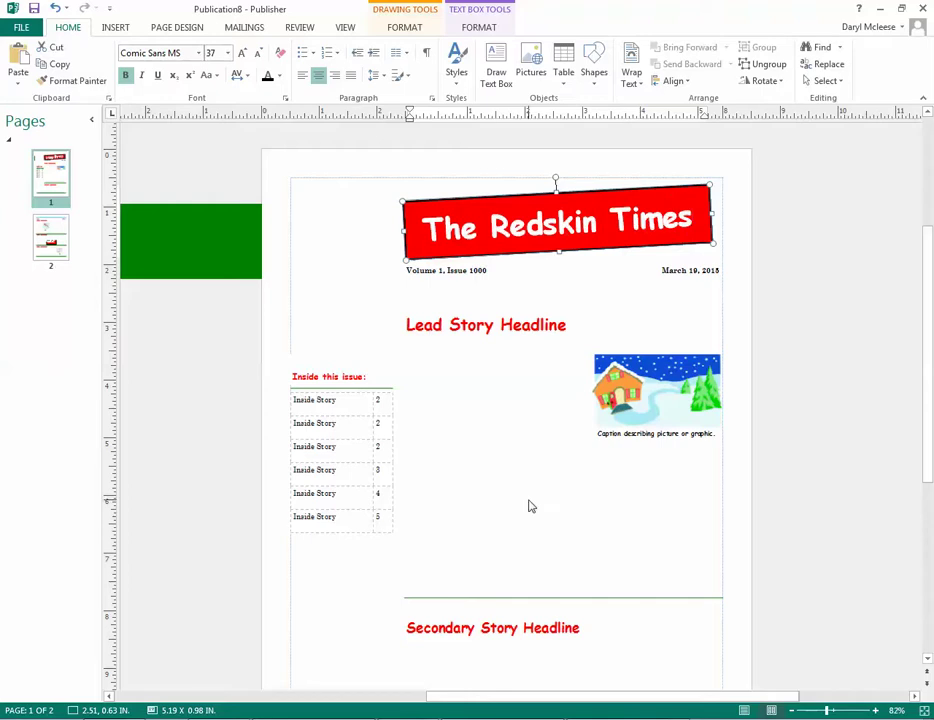
# Step: Move the snowman and green banner graphic on the scratch area farther from the page and slightly lower
pyautogui.moveTo(584, 696); pyautogui.dragTo(535, 692)
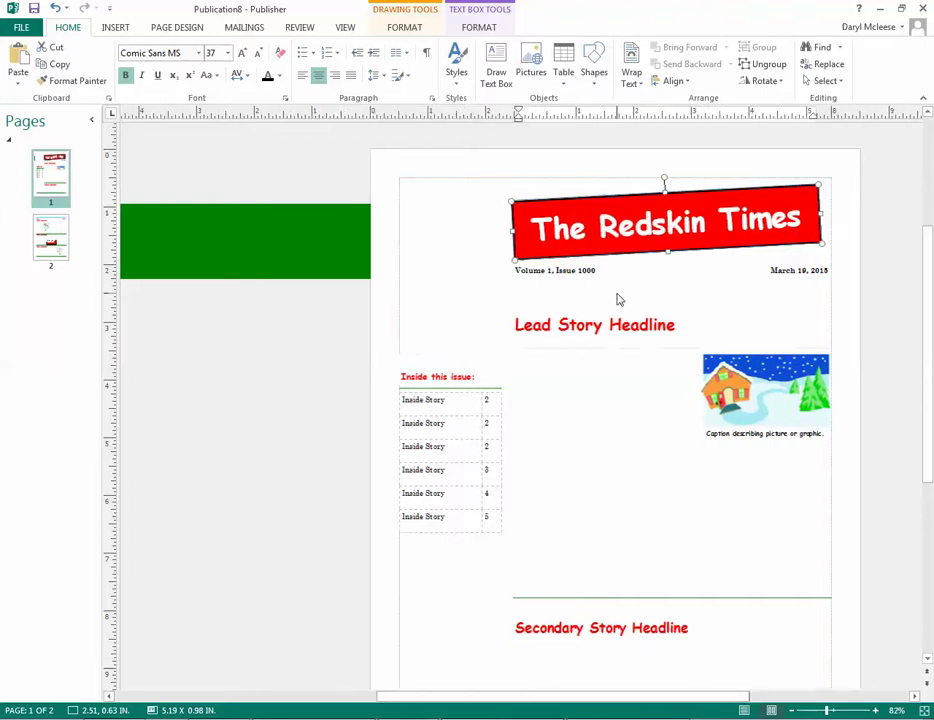
pyautogui.click(306, 518)
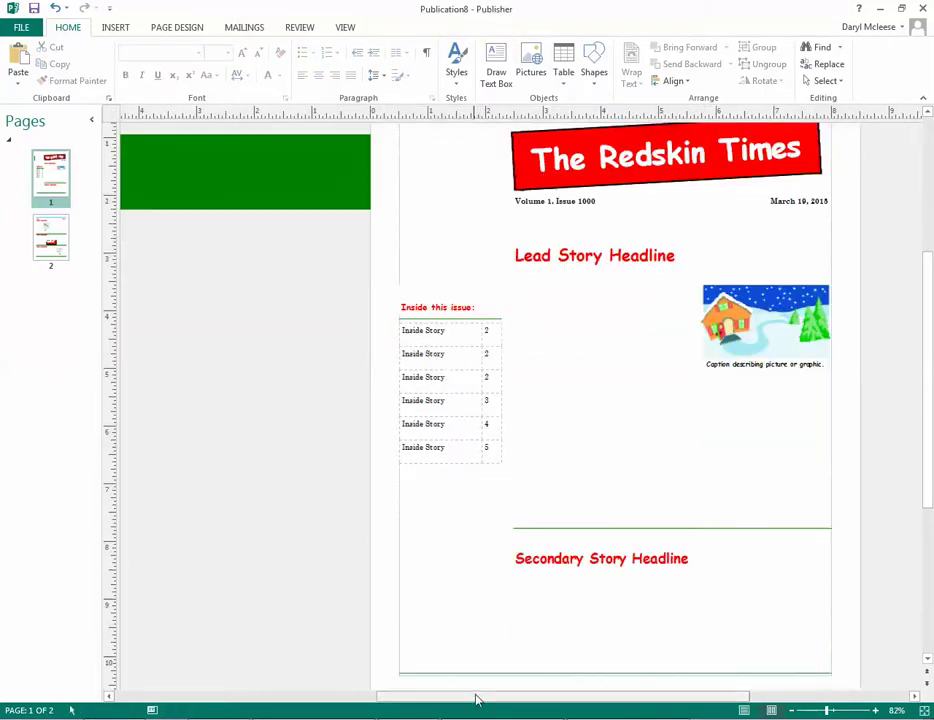
pyautogui.moveTo(478, 695); pyautogui.dragTo(427, 660)
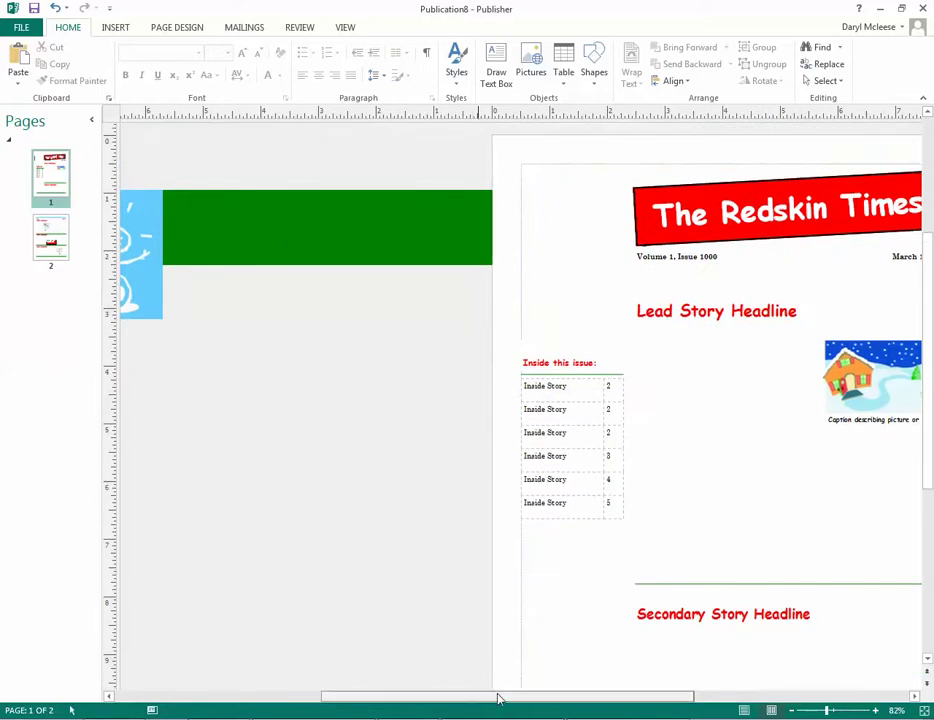
pyautogui.moveTo(496, 694); pyautogui.dragTo(455, 694)
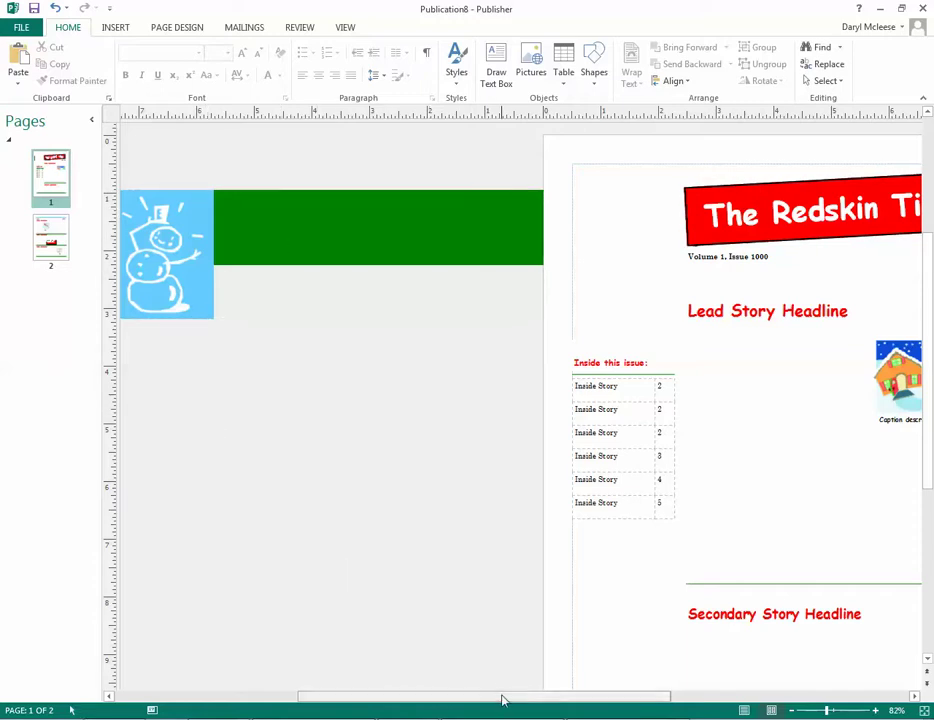
pyautogui.moveTo(500, 697); pyautogui.dragTo(437, 683)
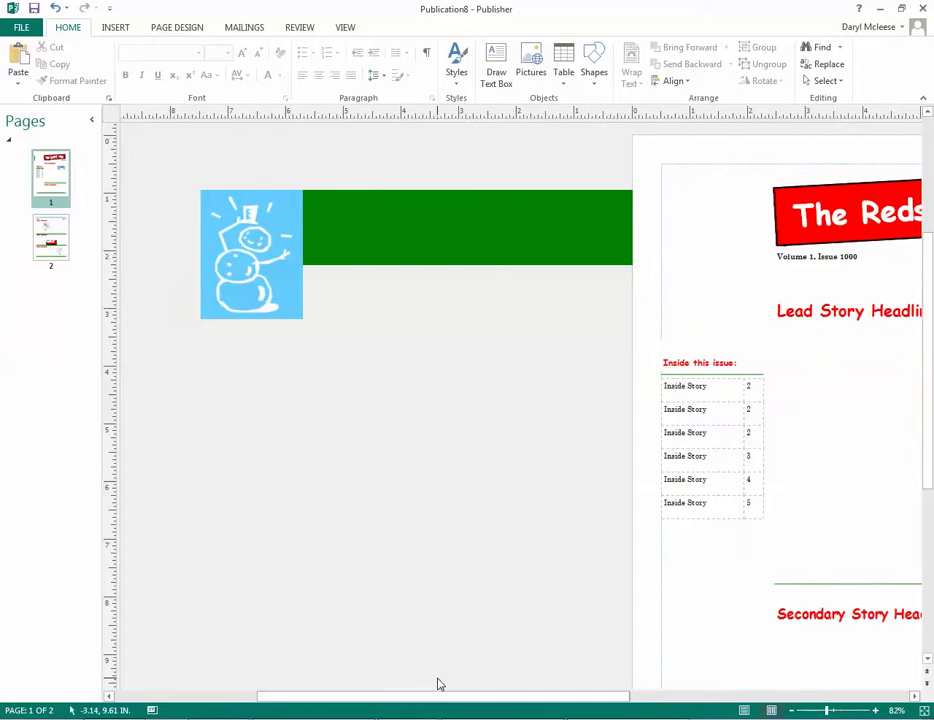
pyautogui.click(250, 262)
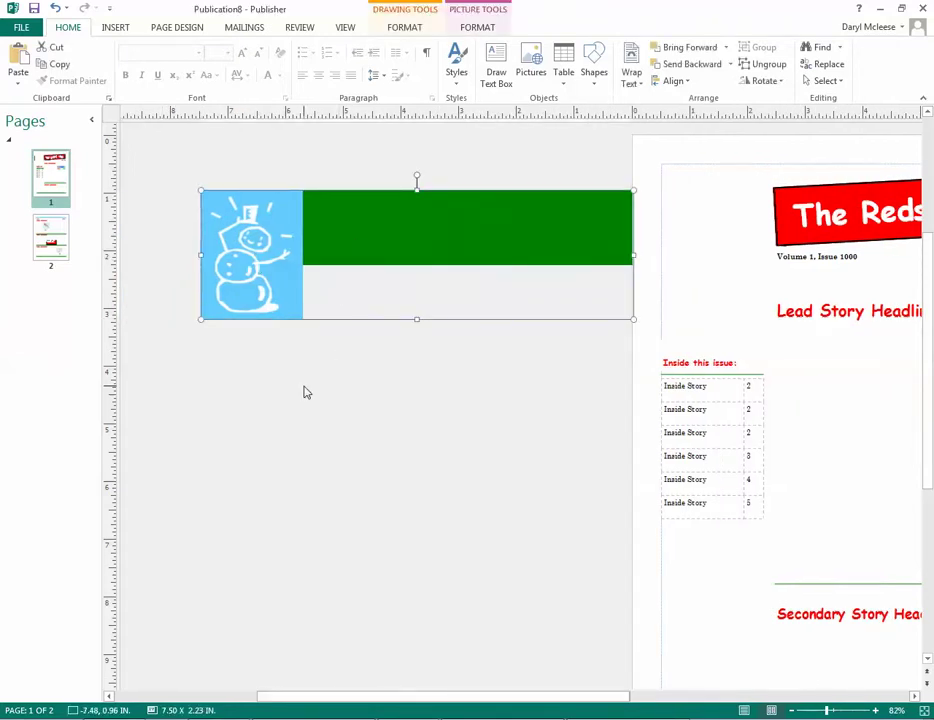
pyautogui.click(296, 418)
pyautogui.moveTo(222, 278); pyautogui.dragTo(140, 320)
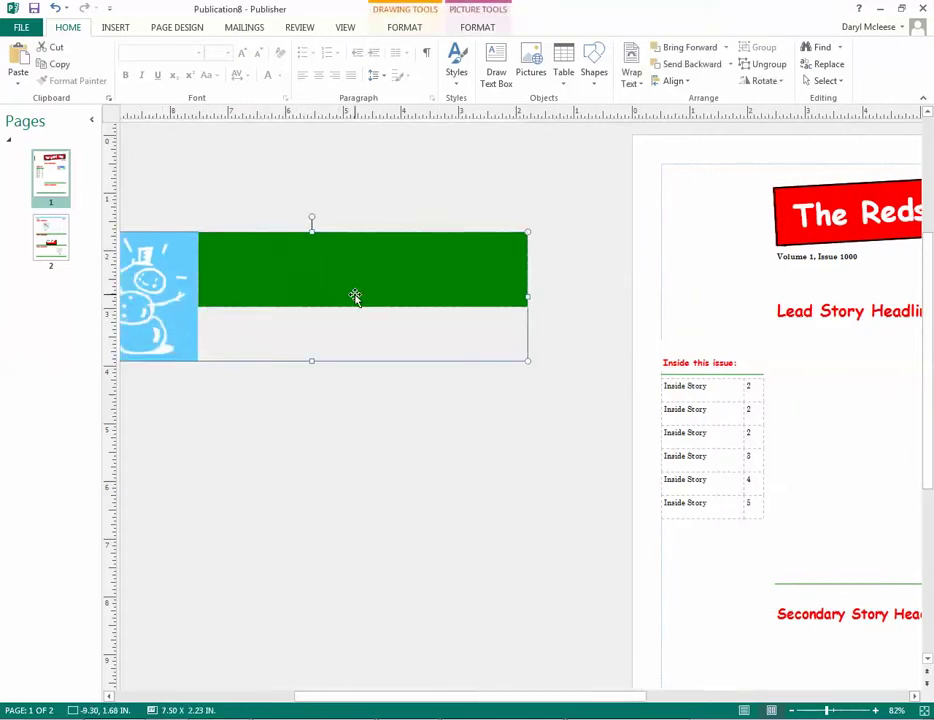
# Step: Ungroup the snowman and green banner graphic and spread its green bar, blue rectangle and snowman picture apart on the scratch area
pyautogui.moveTo(183, 279); pyautogui.dragTo(256, 267)
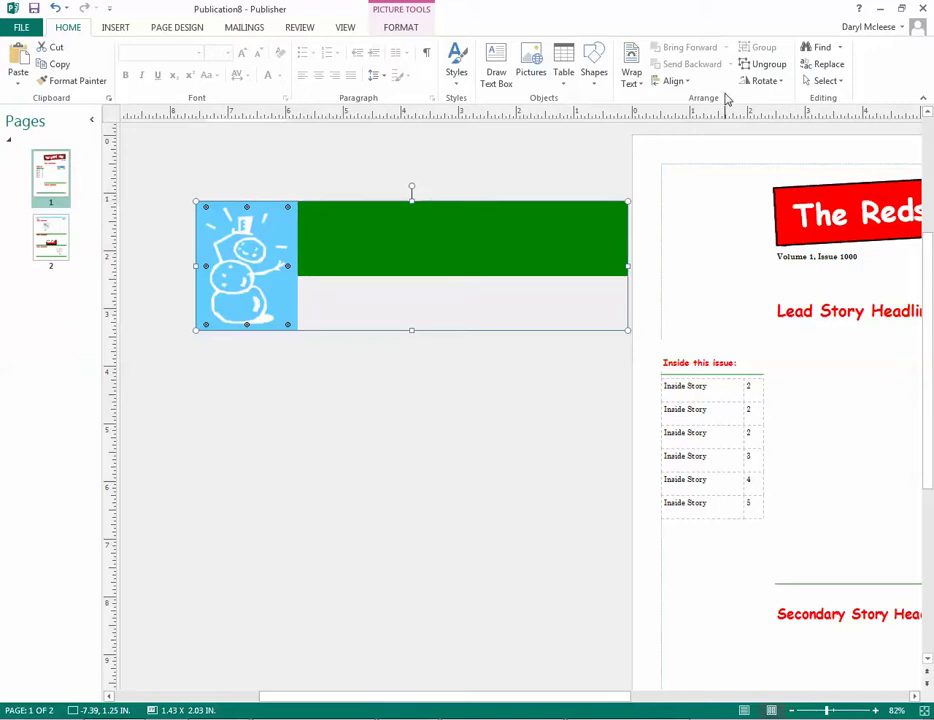
pyautogui.click(752, 64)
pyautogui.moveTo(386, 262); pyautogui.dragTo(418, 225)
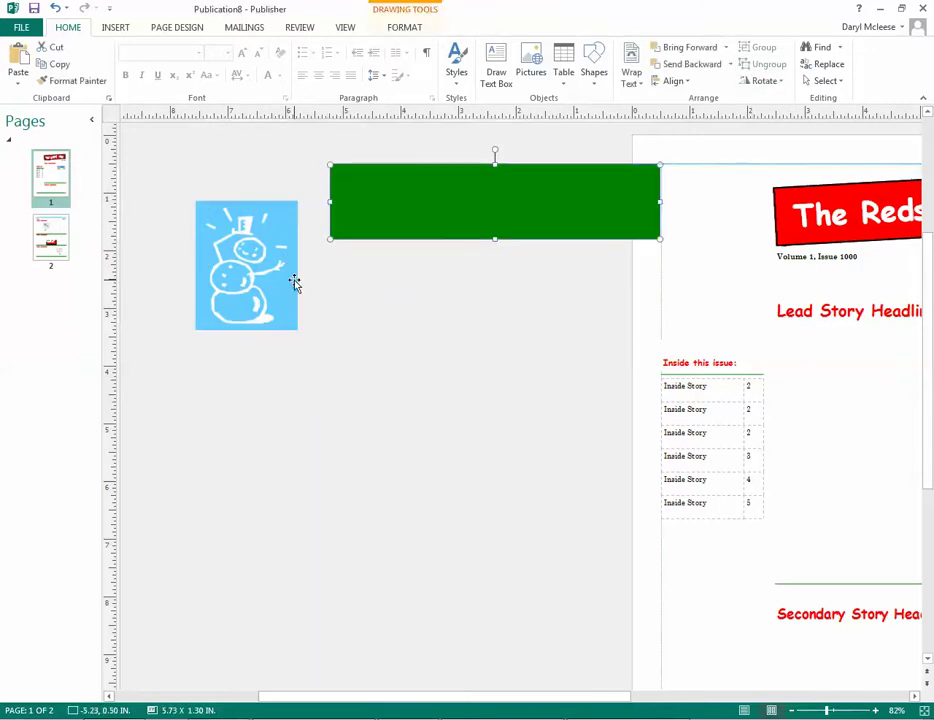
pyautogui.moveTo(294, 281); pyautogui.dragTo(340, 480)
pyautogui.moveTo(265, 316); pyautogui.dragTo(236, 361)
pyautogui.click(286, 484)
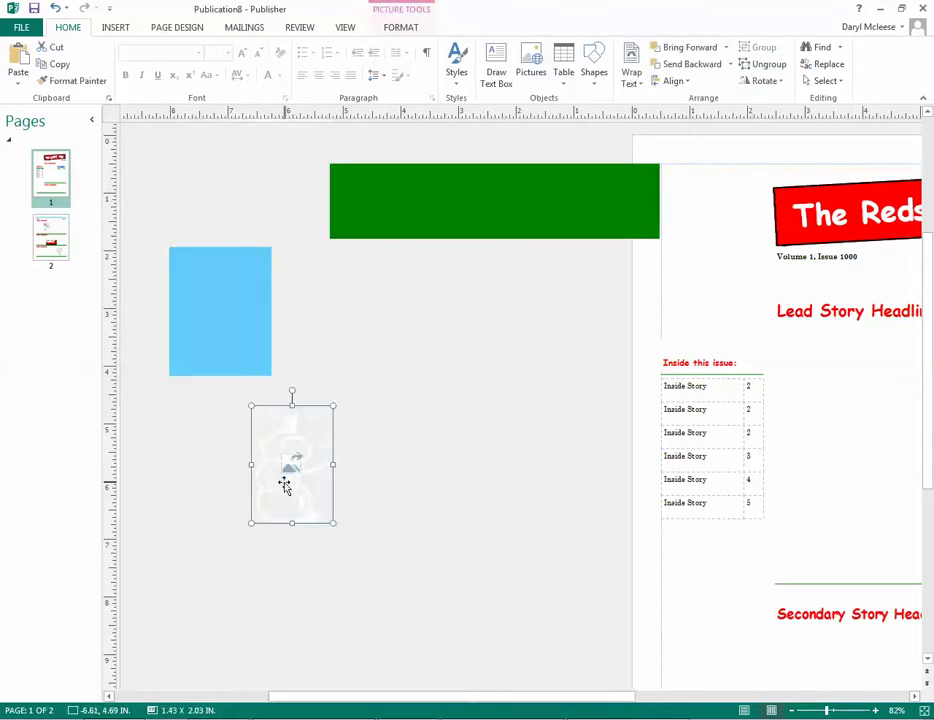
pyautogui.moveTo(323, 459); pyautogui.dragTo(338, 428)
pyautogui.moveTo(423, 236); pyautogui.dragTo(421, 279)
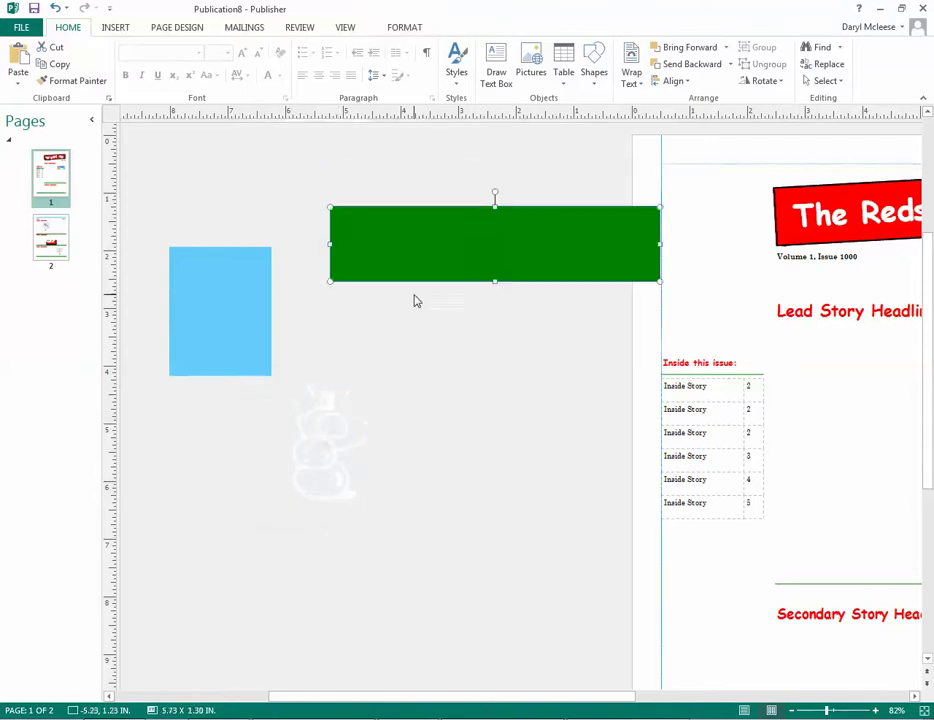
pyautogui.click(370, 425)
pyautogui.click(350, 205)
pyautogui.moveTo(351, 197); pyautogui.dragTo(202, 154)
pyautogui.click(286, 310)
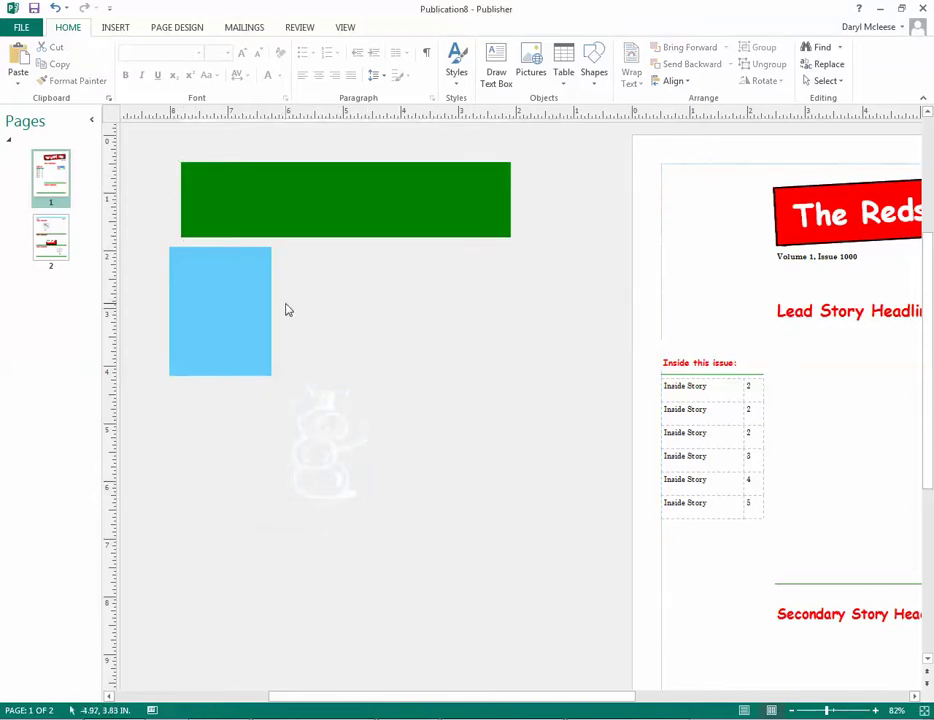
# Step: Group the green bar, blue rectangle and snowman picture, move the group slightly lower on the scratch area, and ungroup it again
pyautogui.moveTo(130, 157); pyautogui.dragTo(269, 418)
pyautogui.moveTo(559, 515); pyautogui.dragTo(575, 521)
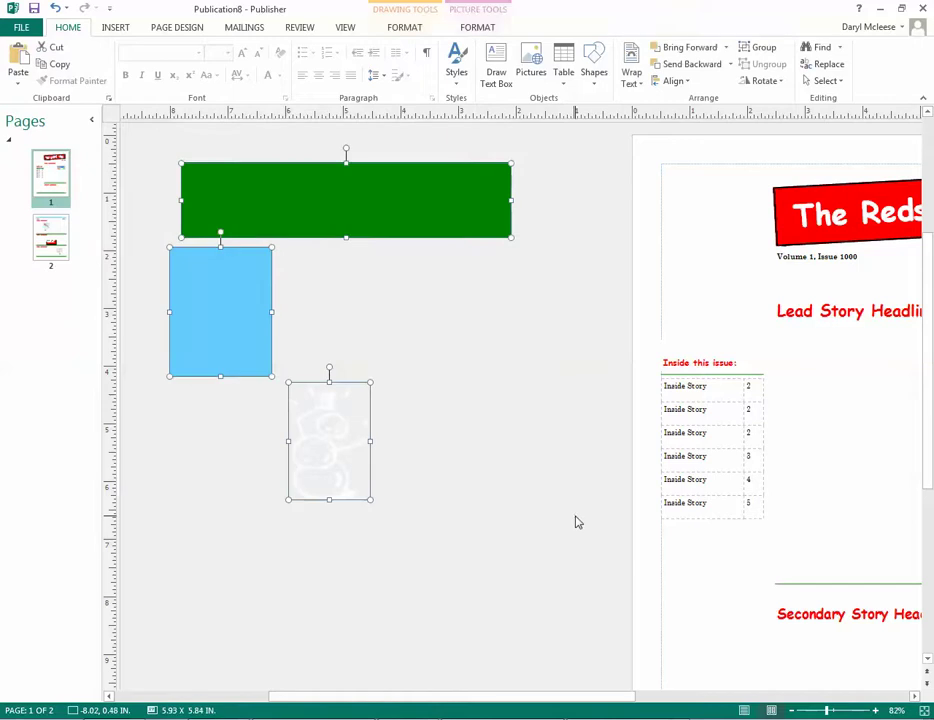
pyautogui.click(758, 55)
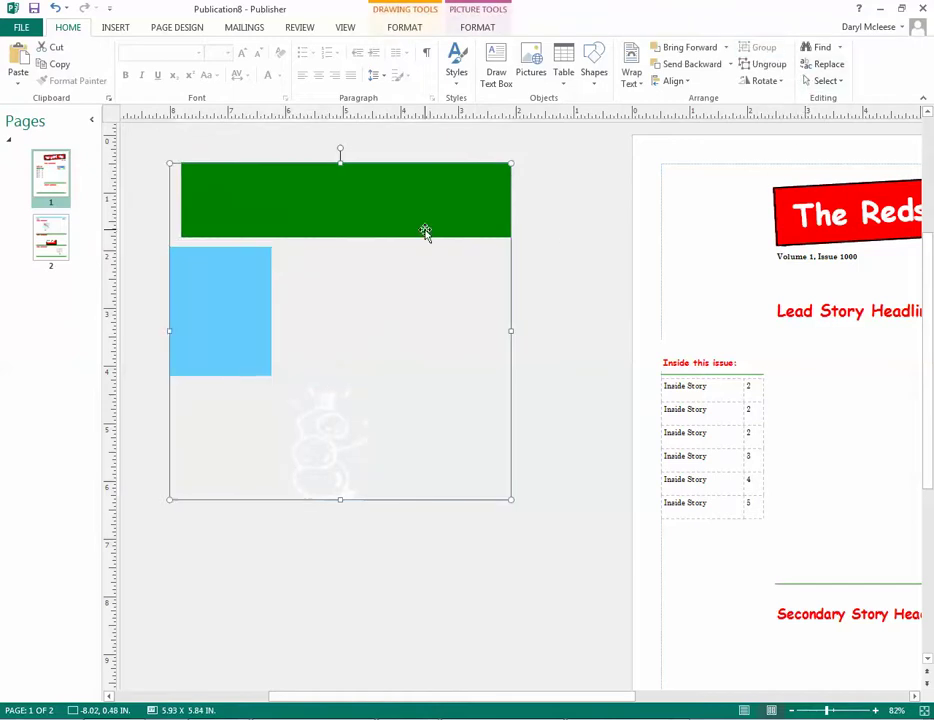
pyautogui.moveTo(417, 216); pyautogui.dragTo(410, 265)
pyautogui.click(764, 64)
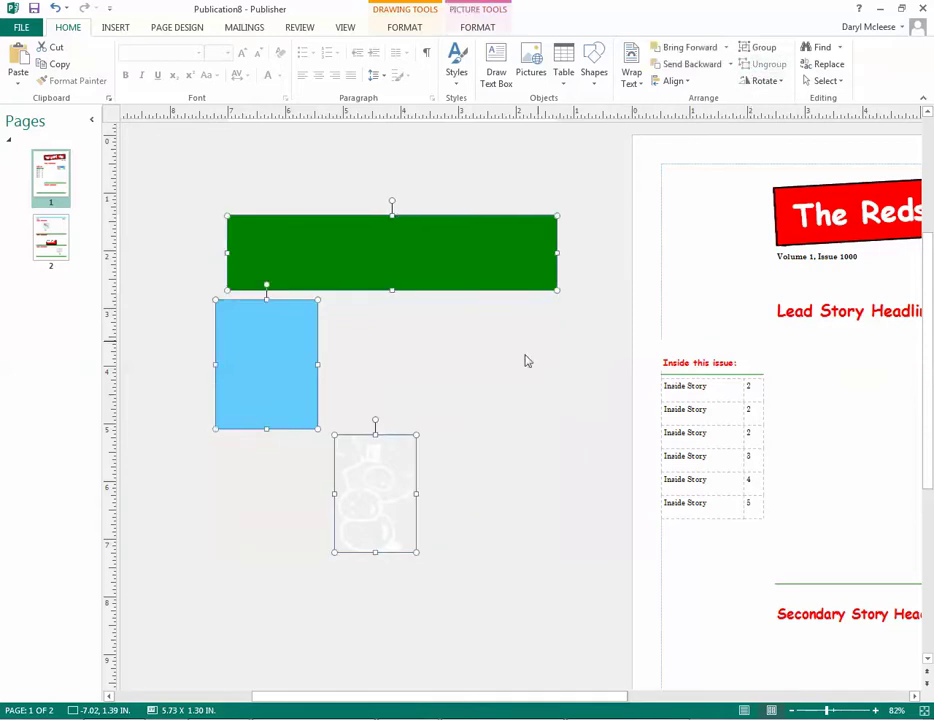
# Step: Delete the three separated banner pieces together, undo the deletion, and deselect them
pyautogui.press('Delete')
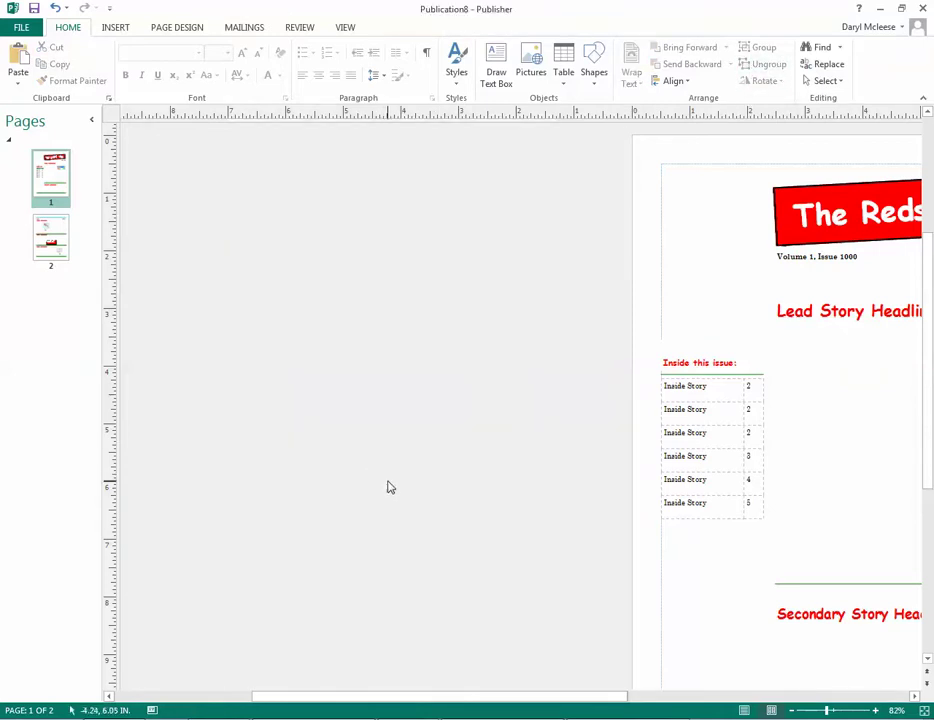
pyautogui.click(54, 8)
pyautogui.click(521, 484)
# Step: Delete the snowman picture and move the blue rectangle flush against the green bar's left end with their upper edges aligned
pyautogui.click(392, 477)
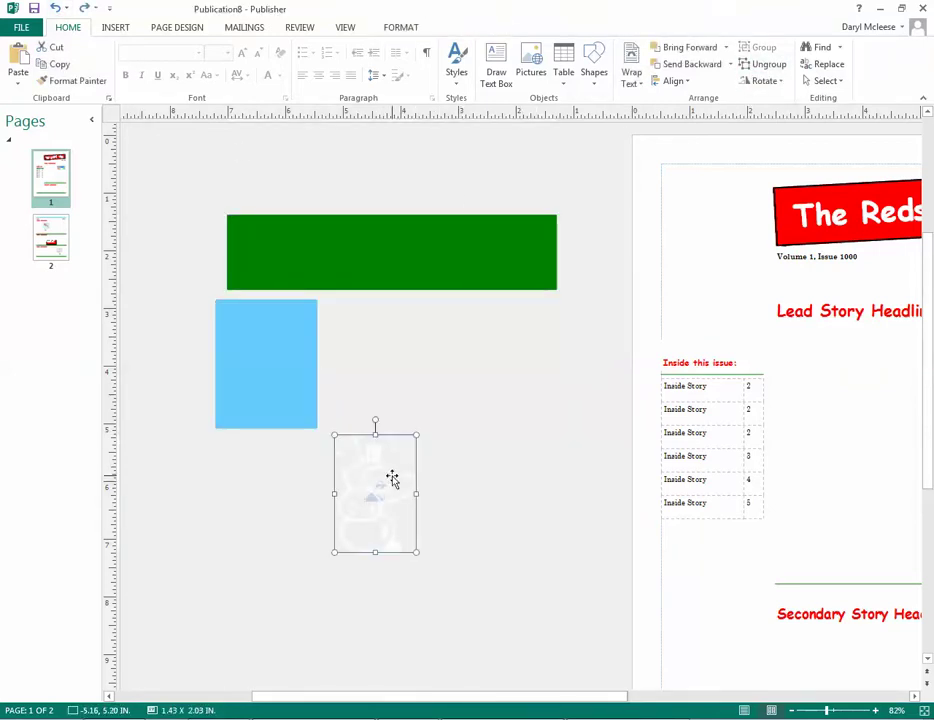
pyautogui.press('Delete')
pyautogui.moveTo(305, 409); pyautogui.dragTo(217, 327)
pyautogui.click(348, 593)
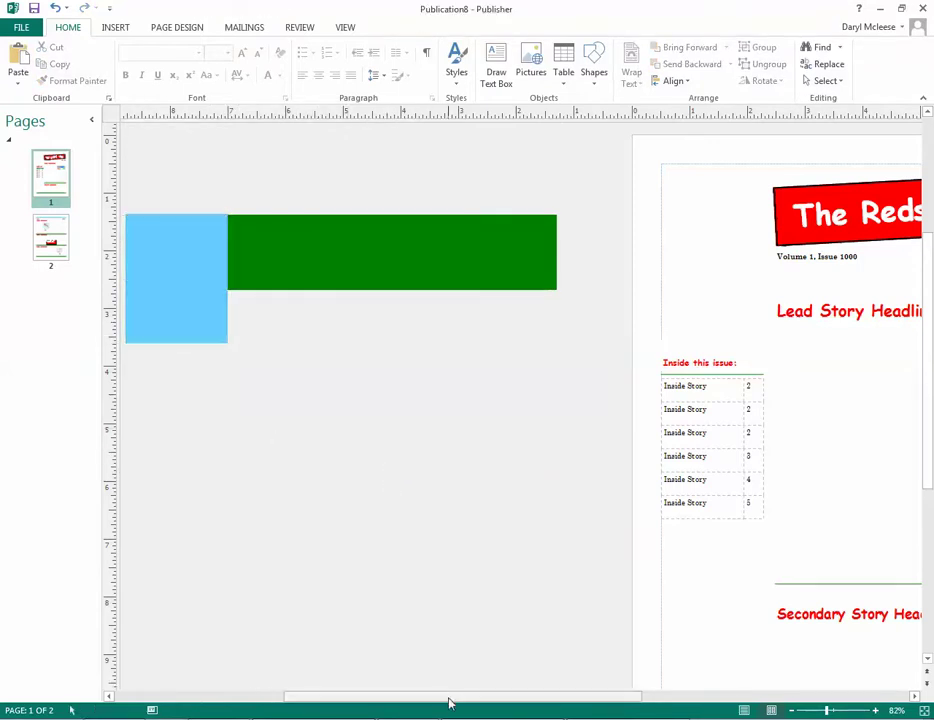
# Step: Group the blue rectangle and the green bar into one banner
pyautogui.moveTo(448, 699); pyautogui.dragTo(392, 682)
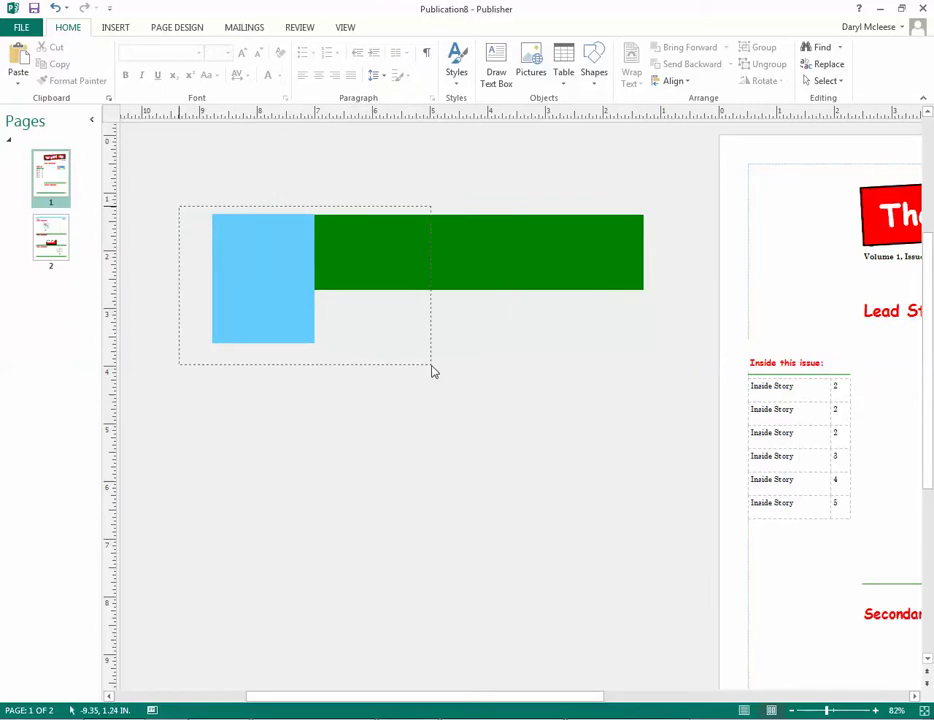
pyautogui.moveTo(432, 371); pyautogui.dragTo(680, 390)
pyautogui.click(745, 47)
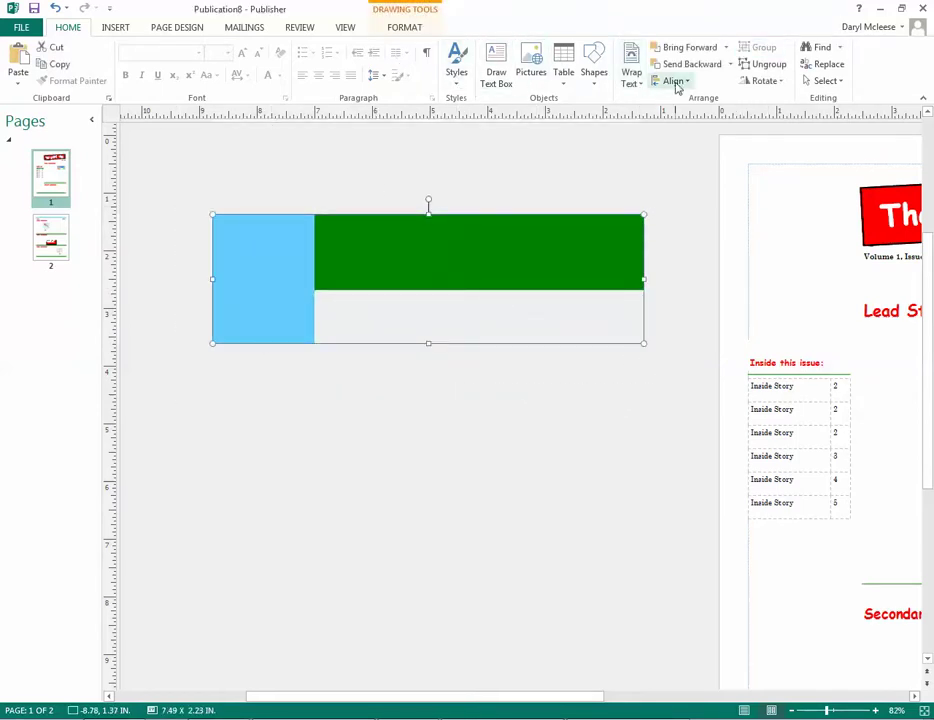
# Step: Set the shape fill of the grouped banner to black
pyautogui.click(397, 28)
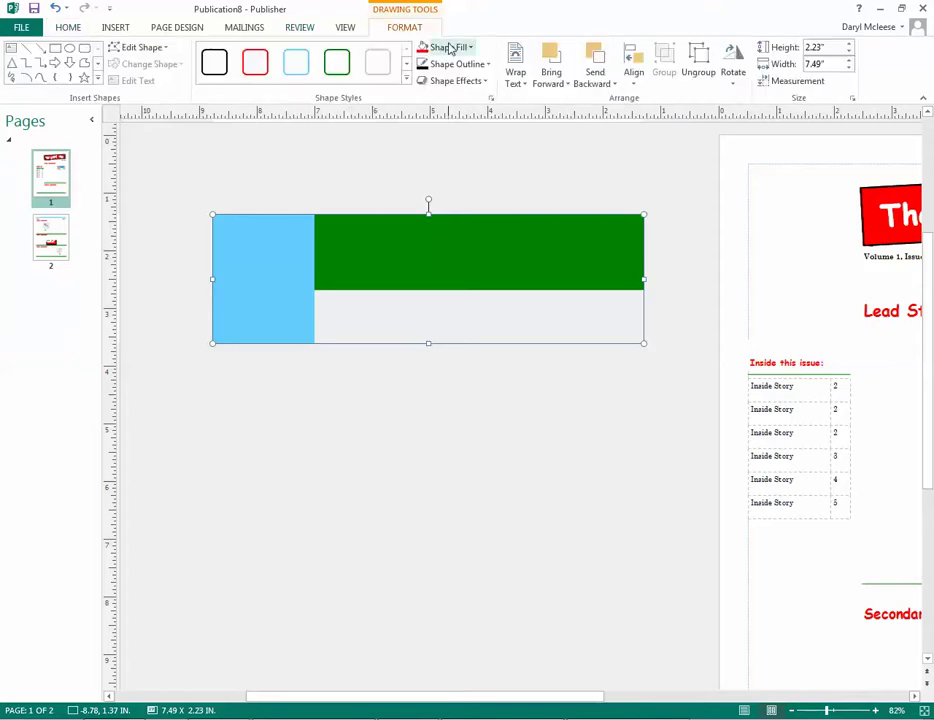
pyautogui.click(469, 48)
pyautogui.click(421, 80)
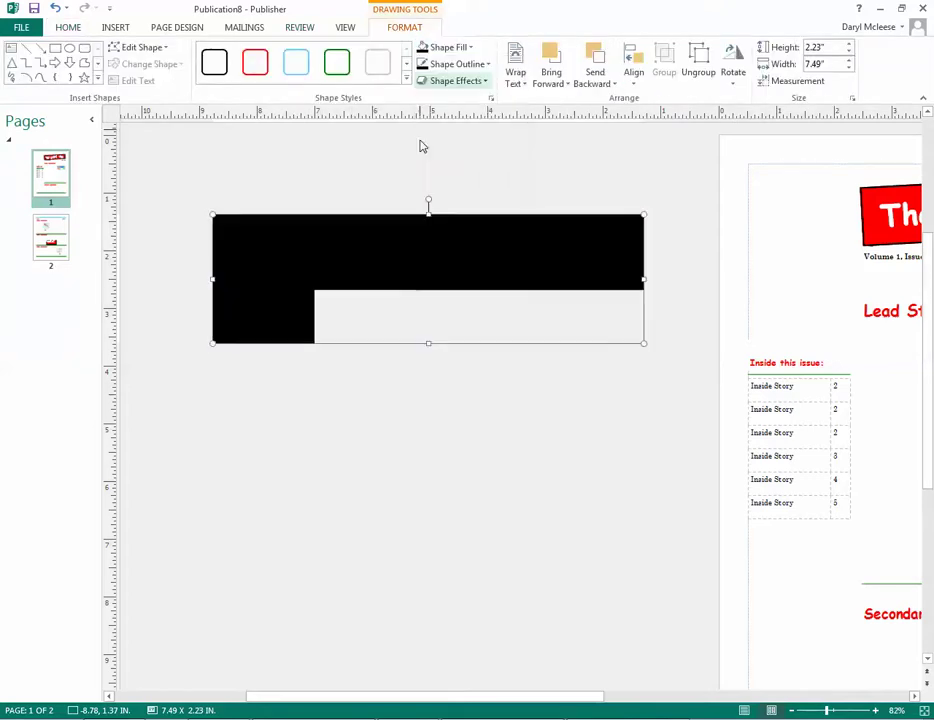
# Step: Move the black banner back onto the upper margin of page 1, behind The Redskin Times title box, and deselect it
pyautogui.moveTo(313, 263); pyautogui.dragTo(831, 210)
pyautogui.moveTo(586, 698); pyautogui.dragTo(828, 690)
pyautogui.click(871, 530)
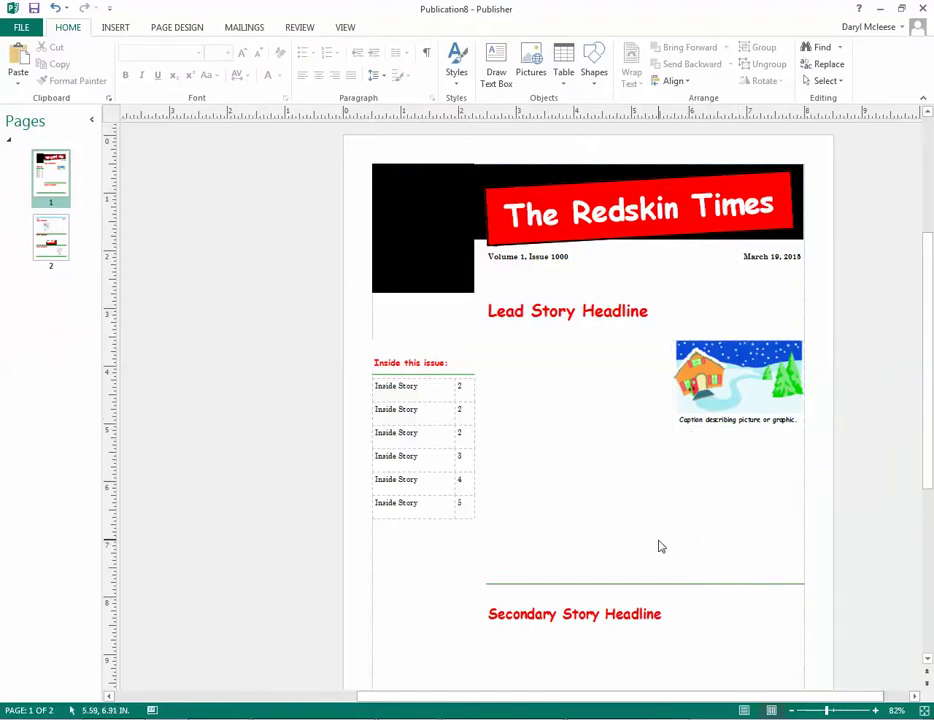
# Step: Move the snowy house picture with its caption on page 1 outward so that it extends past the page's right edge
pyautogui.scroll(-1, 658, 546)
pyautogui.scroll(1, 653, 547)
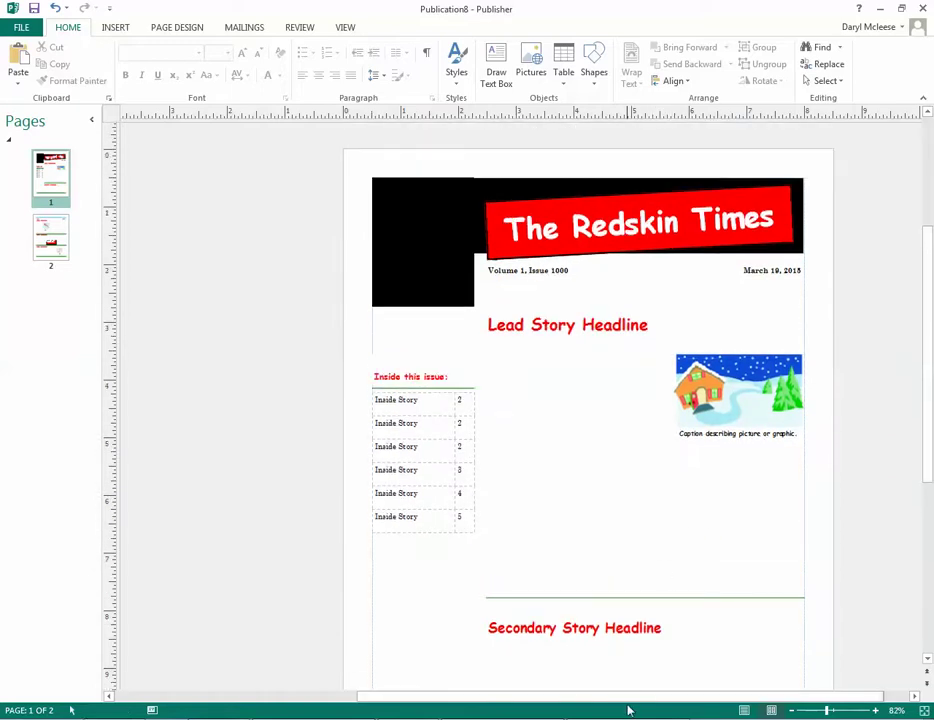
pyautogui.moveTo(627, 696); pyautogui.dragTo(652, 696)
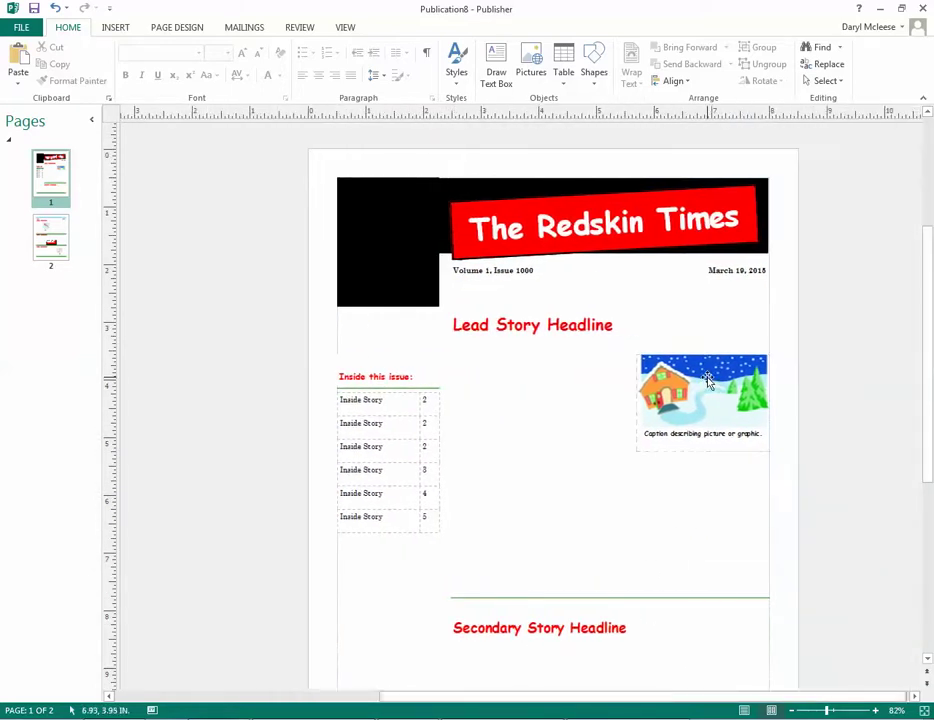
pyautogui.moveTo(708, 380); pyautogui.dragTo(792, 347)
# Step: Move the winter cloud picture, red quote box and dove picture off page 2 onto the scratch area beside it
pyautogui.click(51, 238)
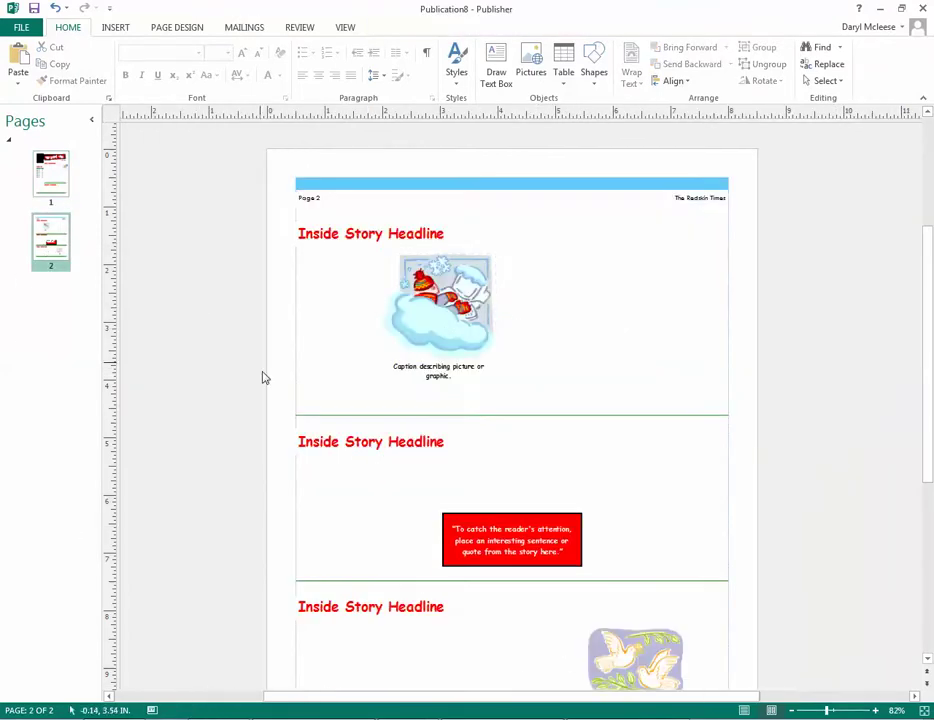
pyautogui.moveTo(440, 316); pyautogui.dragTo(223, 298)
pyautogui.click(502, 515)
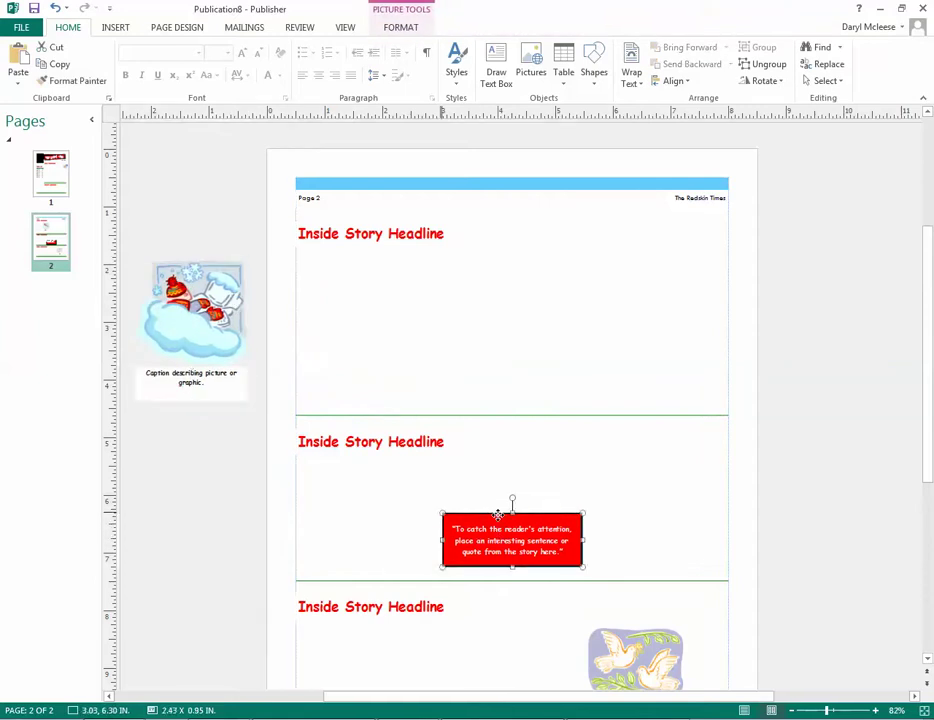
pyautogui.tripleClick(490, 530)
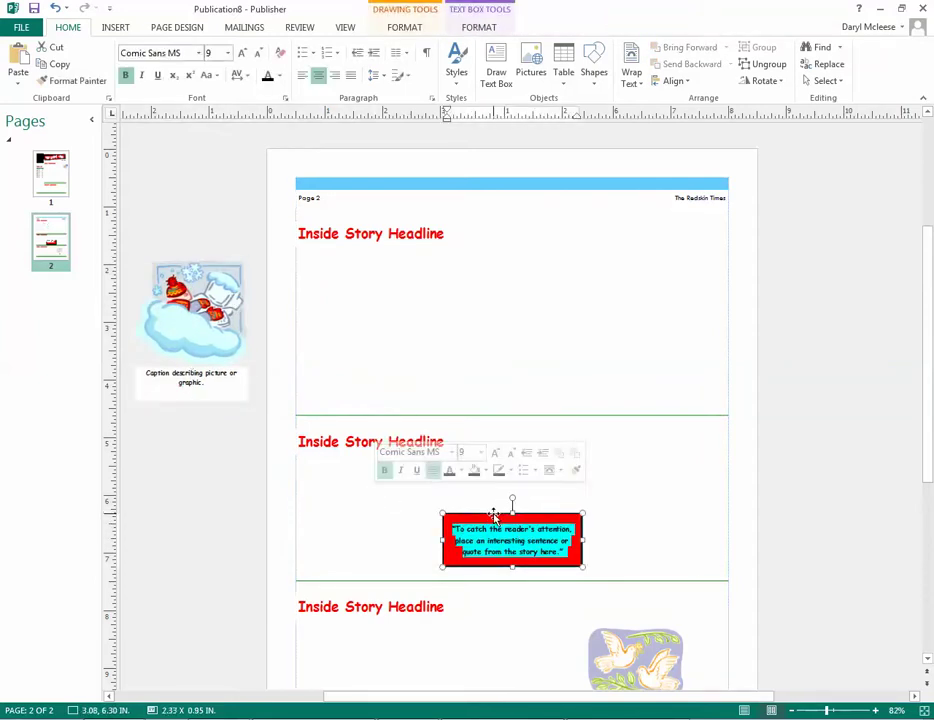
pyautogui.moveTo(493, 515); pyautogui.dragTo(140, 471)
pyautogui.moveTo(610, 645); pyautogui.dragTo(196, 601)
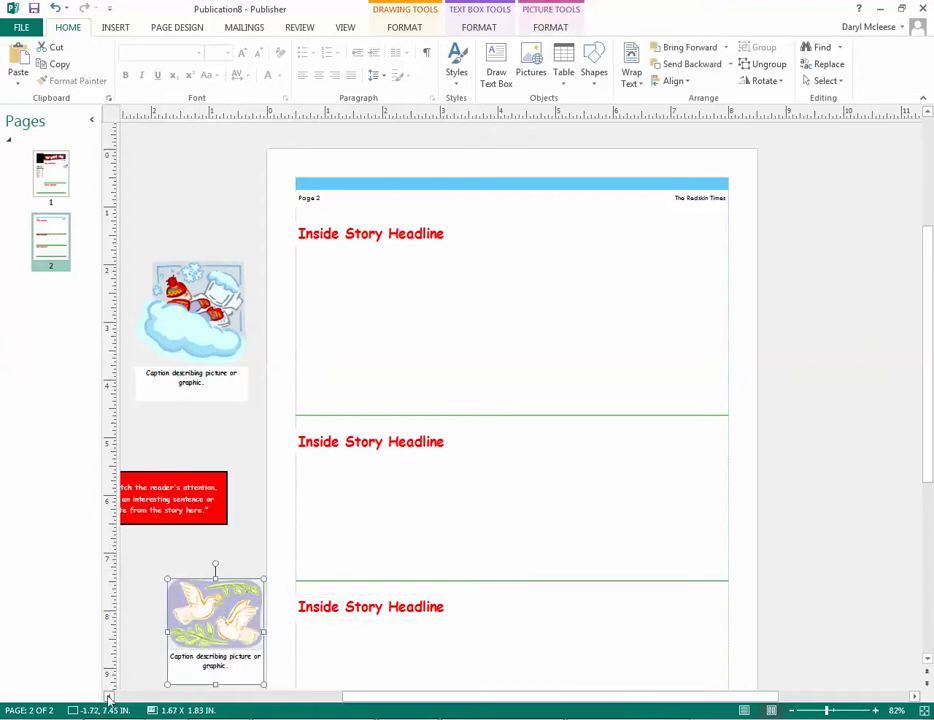
# Step: Return to page 1, switch to textfornewsletterassignment.doc in Word, and copy the full article about the new school year
pyautogui.click(65, 171)
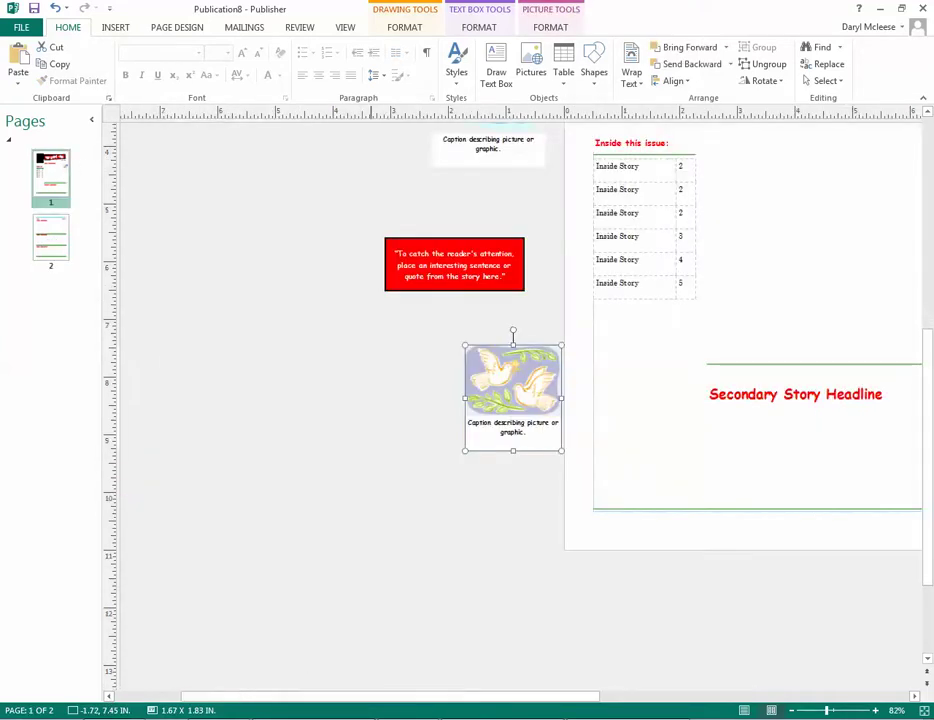
pyautogui.click(473, 717)
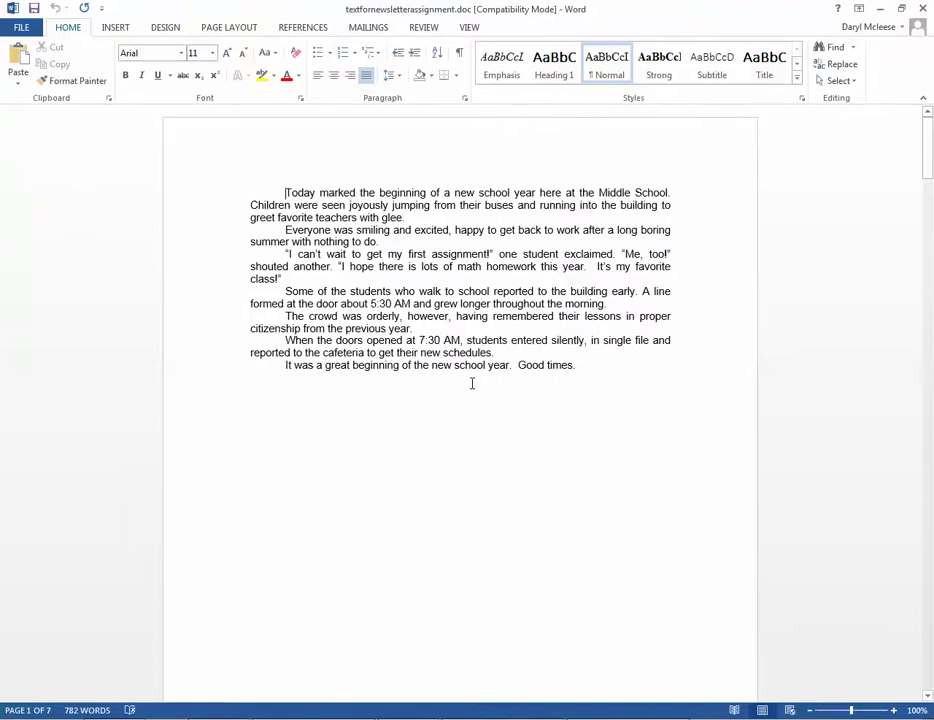
pyautogui.moveTo(600, 372); pyautogui.dragTo(254, 193)
pyautogui.rightClick(311, 214)
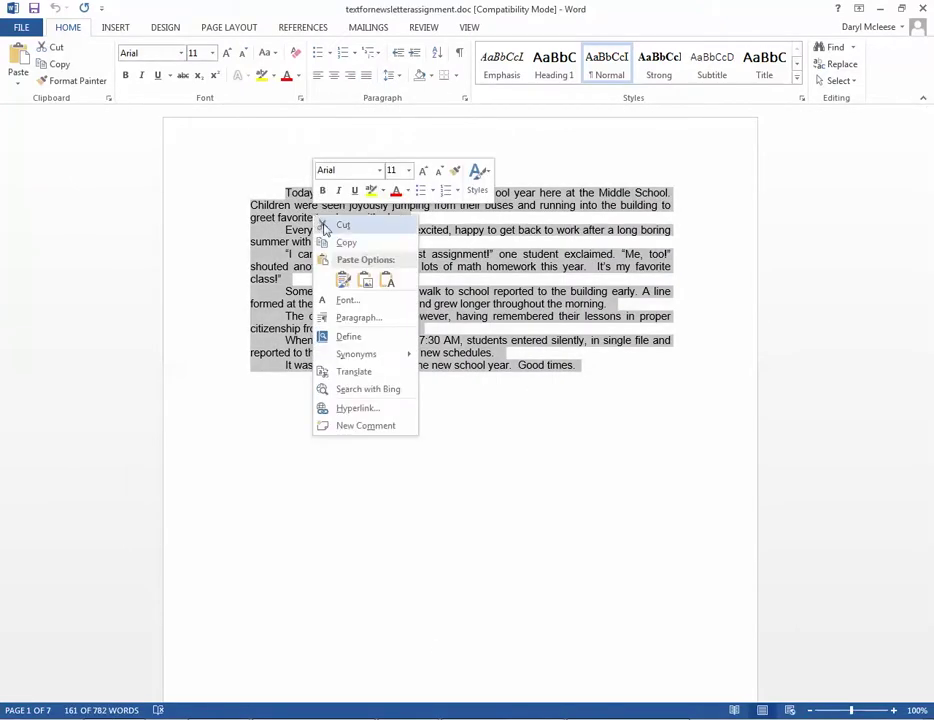
pyautogui.click(344, 243)
# Step: Switch back to Publisher and draw a text box about 5.58 by 4.60 inches below the Lead Story Headline on page 1
pyautogui.click(671, 714)
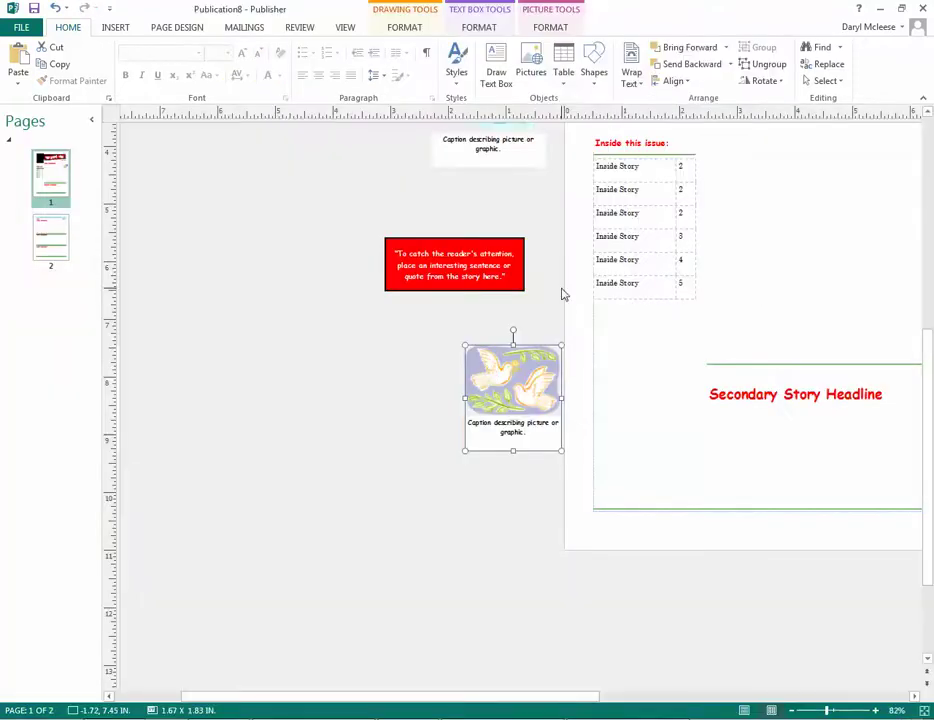
pyautogui.moveTo(534, 696); pyautogui.dragTo(707, 696)
pyautogui.scroll(3, 578, 556)
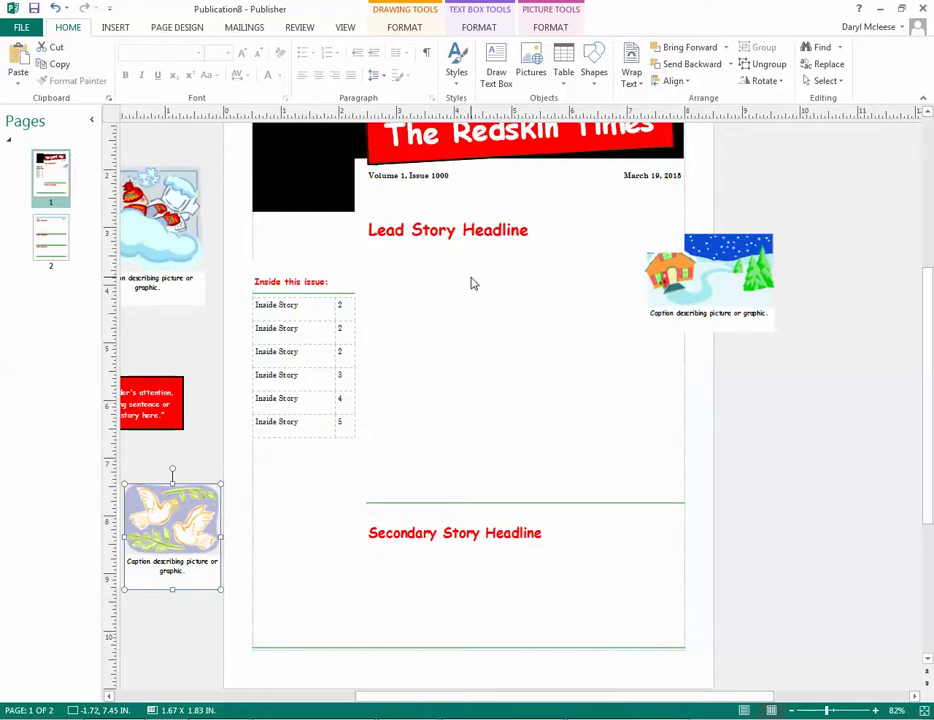
pyautogui.click(115, 27)
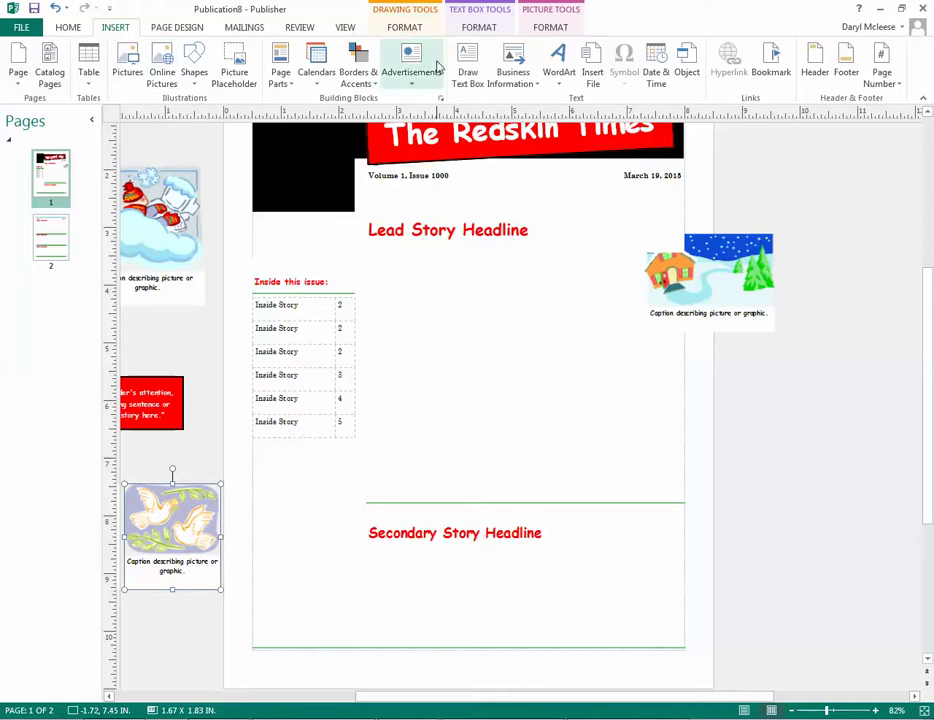
pyautogui.click(467, 65)
pyautogui.moveTo(362, 242)
pyautogui.mouseDown()
pyautogui.moveTo(552, 409)
pyautogui.moveTo(682, 484)
pyautogui.moveTo(685, 503)
pyautogui.mouseUp()
# Step: Paste the copied school year article into the lead story text box with its source formatting and deselect the box
pyautogui.rightClick(476, 303)
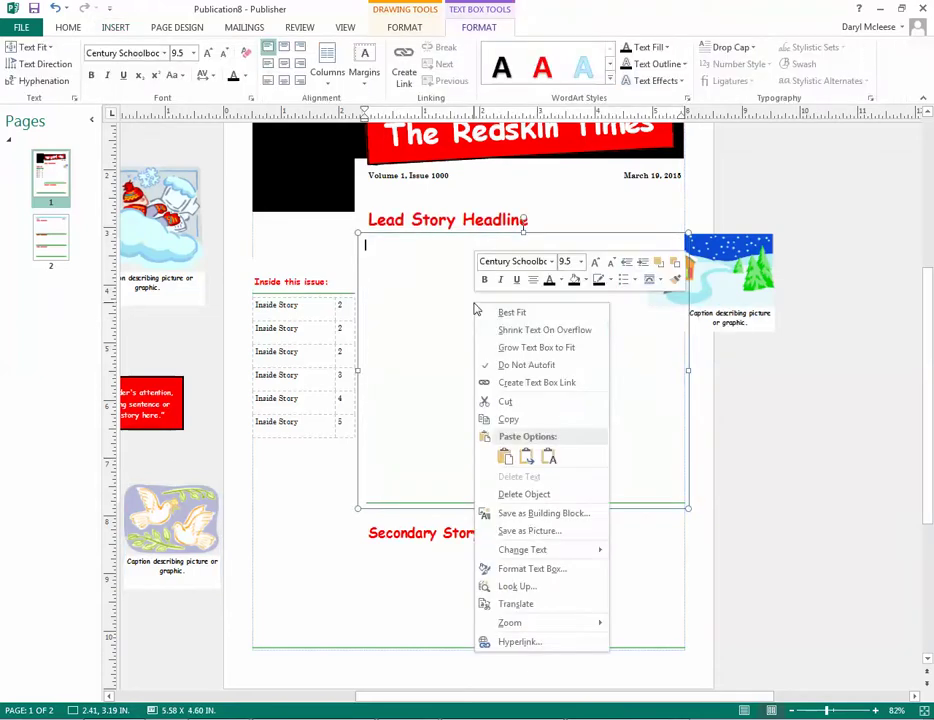
pyautogui.click(504, 457)
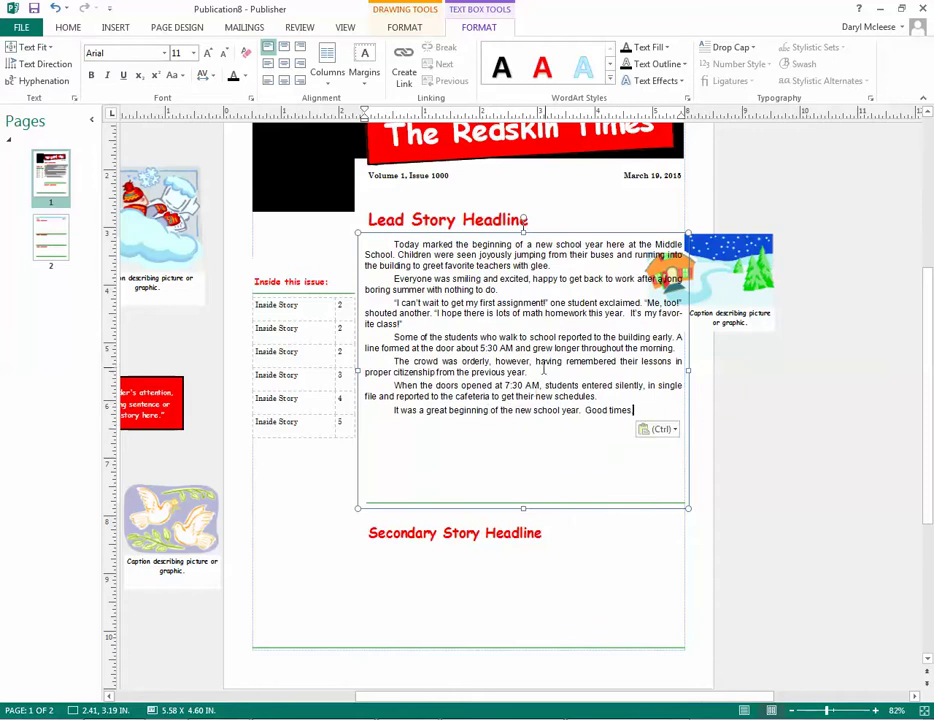
pyautogui.click(759, 457)
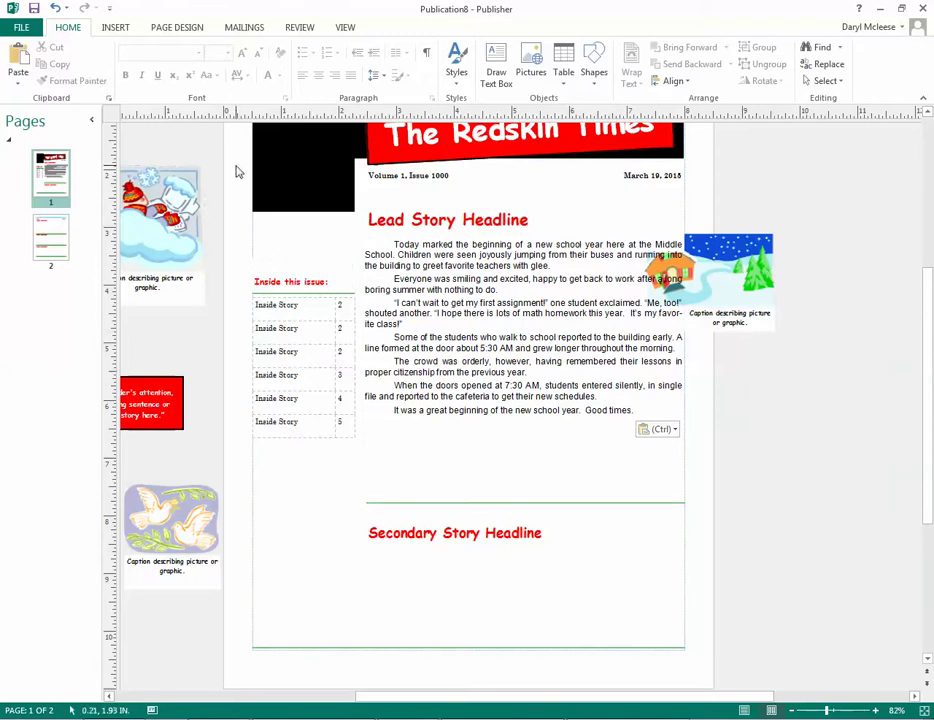
# Step: Draw a text box below the Secondary Story Headline, spanning the column down to the lower margin of page 1
pyautogui.click(497, 68)
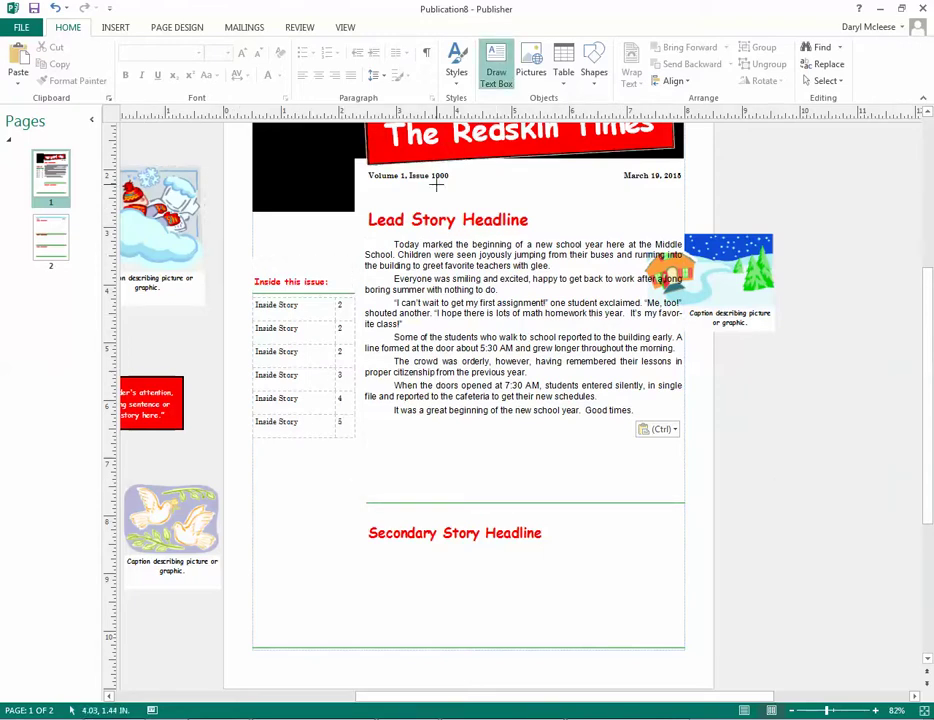
pyautogui.moveTo(351, 536); pyautogui.dragTo(690, 656)
# Step: Switch to textfornewsletterassignment.doc in Word and copy the full article about the woodworking club
pyautogui.click(492, 711)
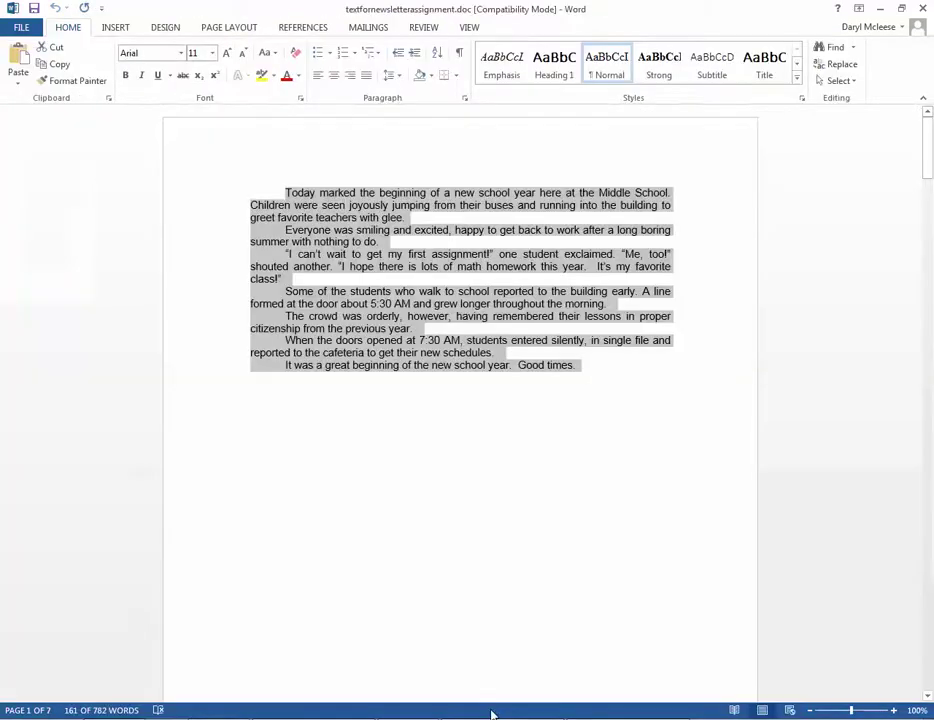
pyautogui.scroll(-2, 393, 340)
pyautogui.scroll(-8, 393, 340)
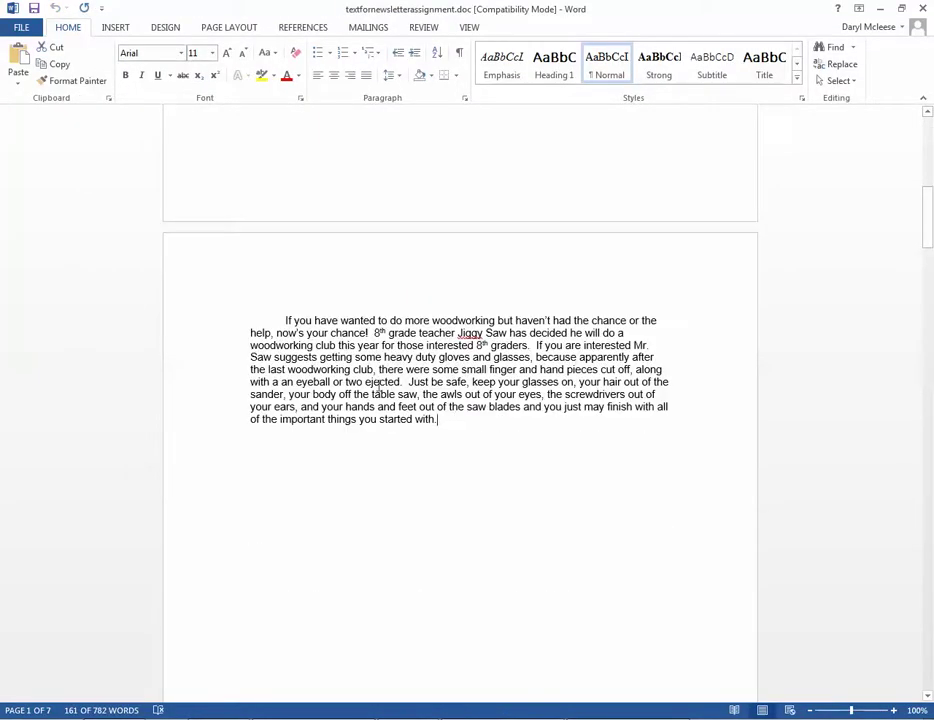
pyautogui.rightClick(307, 330)
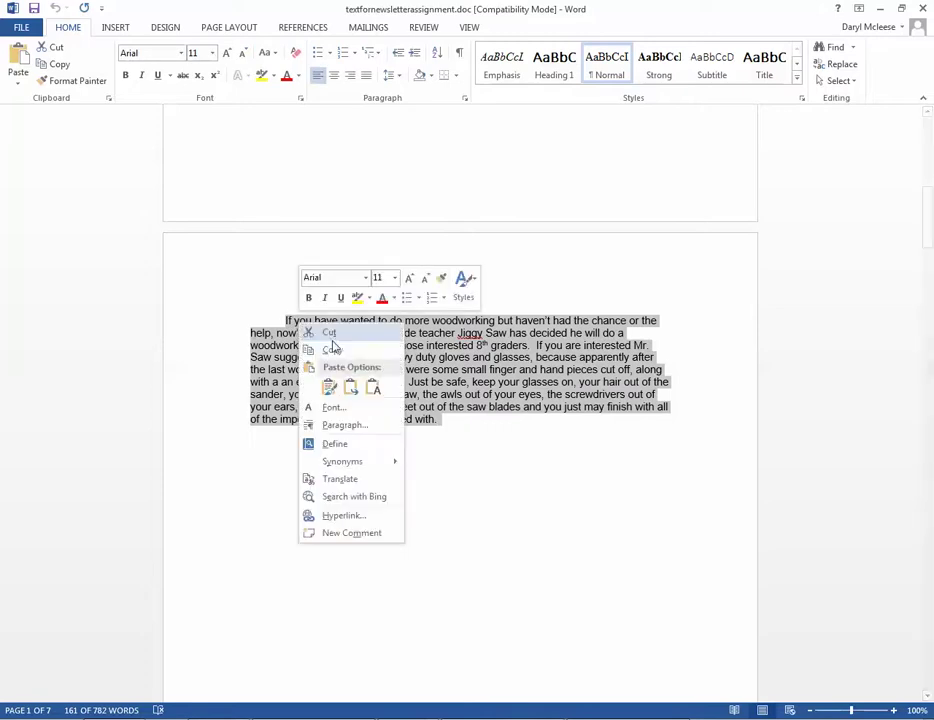
pyautogui.click(330, 346)
# Step: Switch back to Publisher and paste the woodworking article into the secondary story text box with its source formatting
pyautogui.hotkey('alt', 'Tab')
pyautogui.rightClick(530, 580)
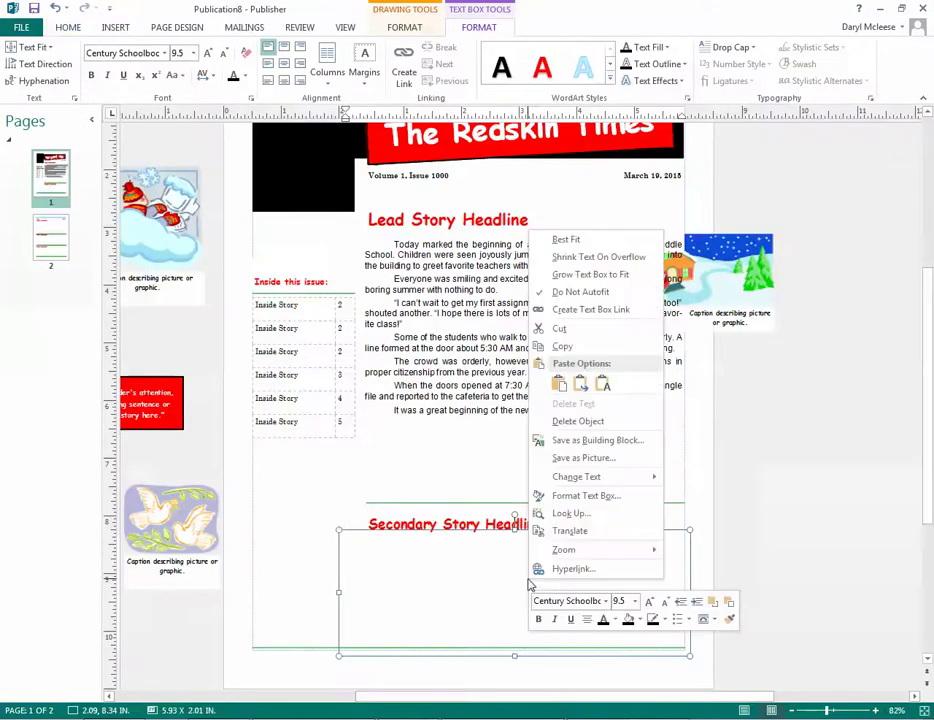
pyautogui.click(559, 384)
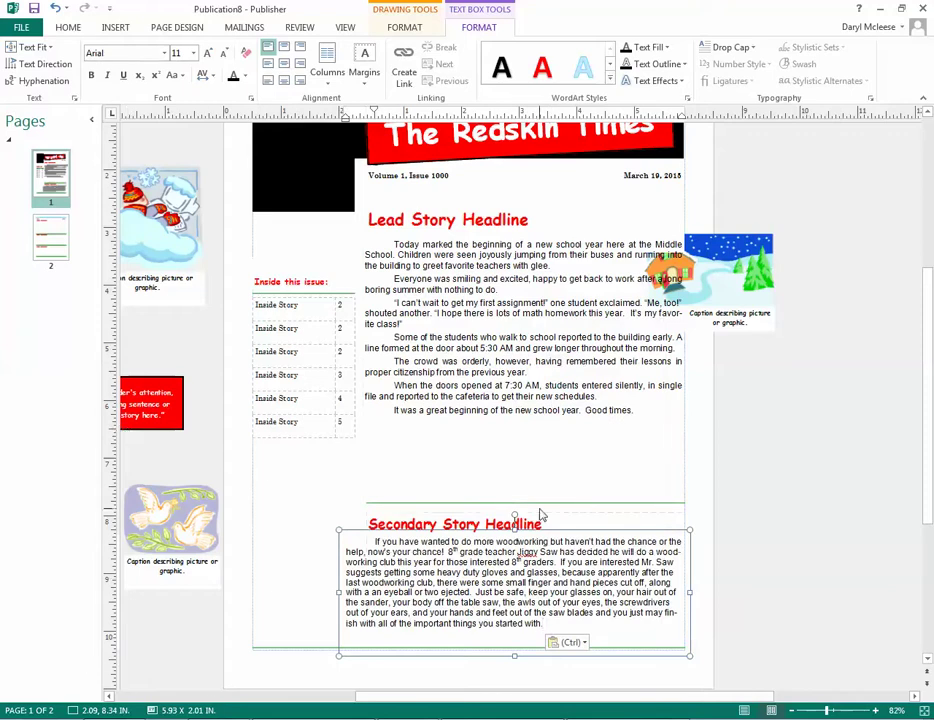
# Step: Go to page 2 and draw a text box about 6.48 by 2.36 inches below the first Inside Story Headline
pyautogui.click(58, 245)
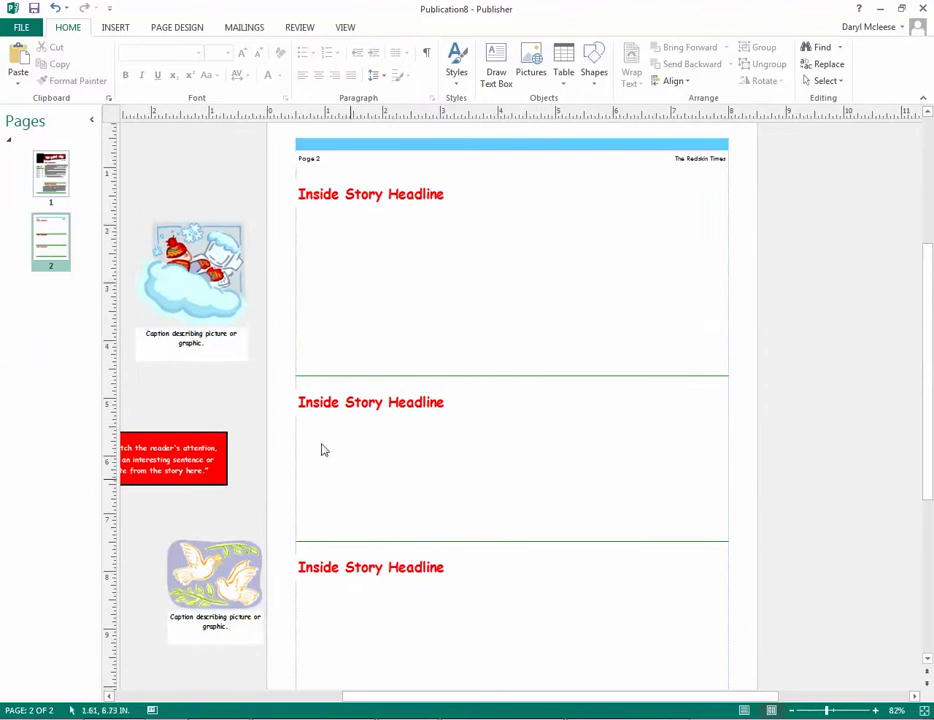
pyautogui.click(496, 66)
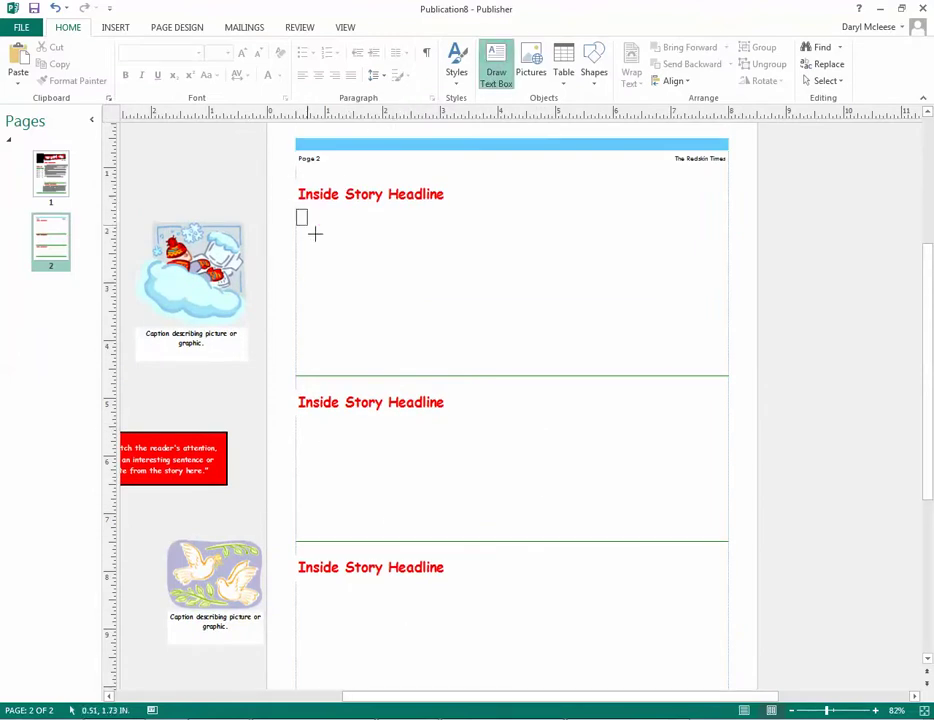
pyautogui.moveTo(315, 233)
pyautogui.mouseDown()
pyautogui.moveTo(586, 342)
pyautogui.moveTo(675, 349)
pyautogui.mouseUp()
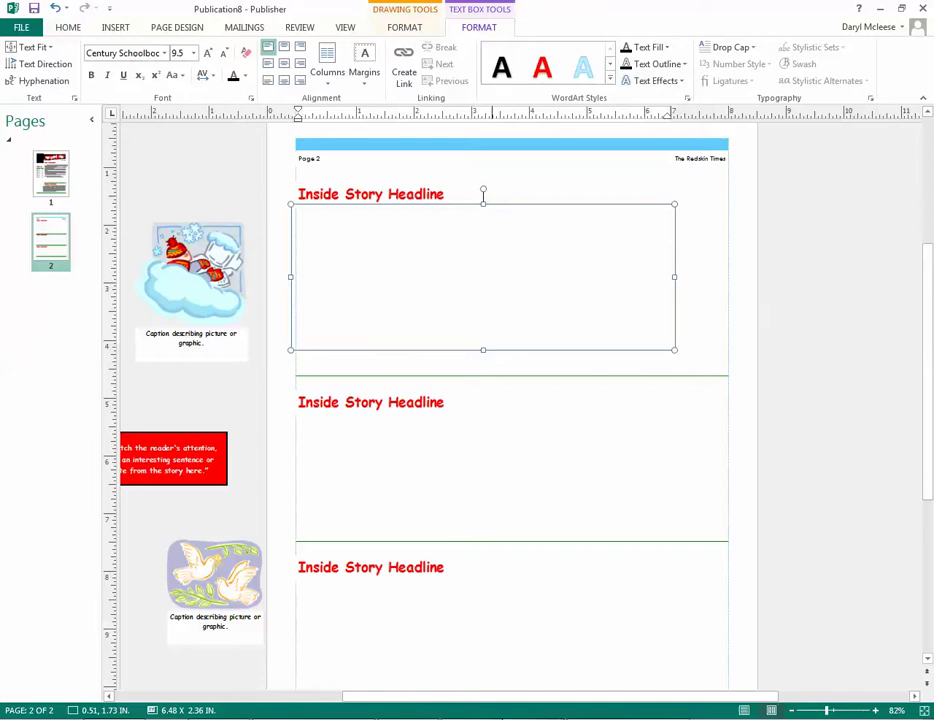
# Step: Switch to the Word document and copy both paragraphs of the new lunch menu article
pyautogui.hotkey('alt', 'Tab')
pyautogui.scroll(-10, 375, 397)
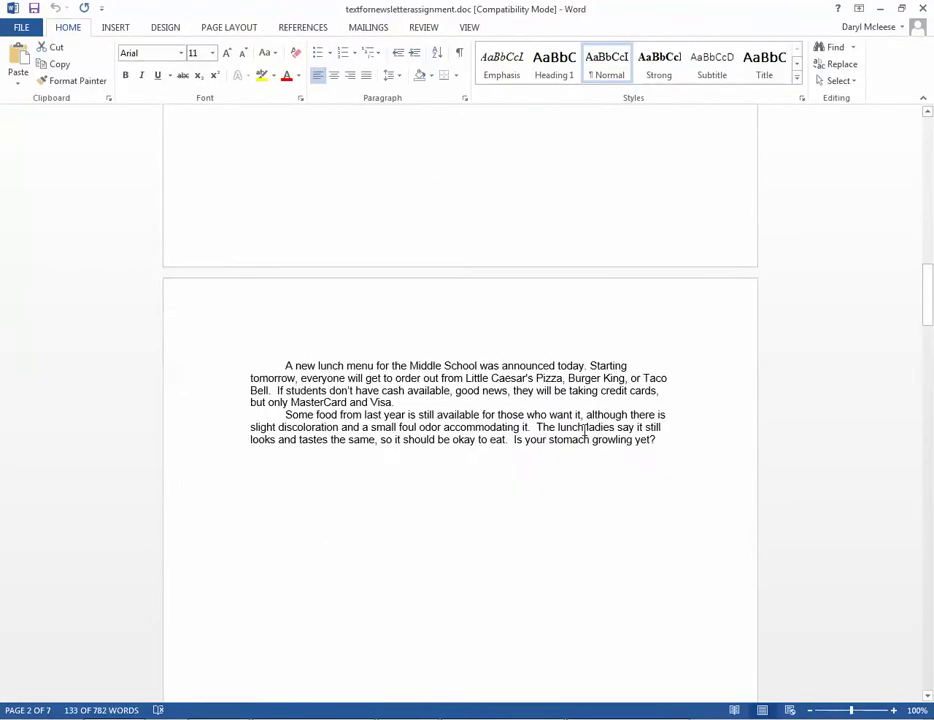
pyautogui.moveTo(665, 439); pyautogui.dragTo(251, 366)
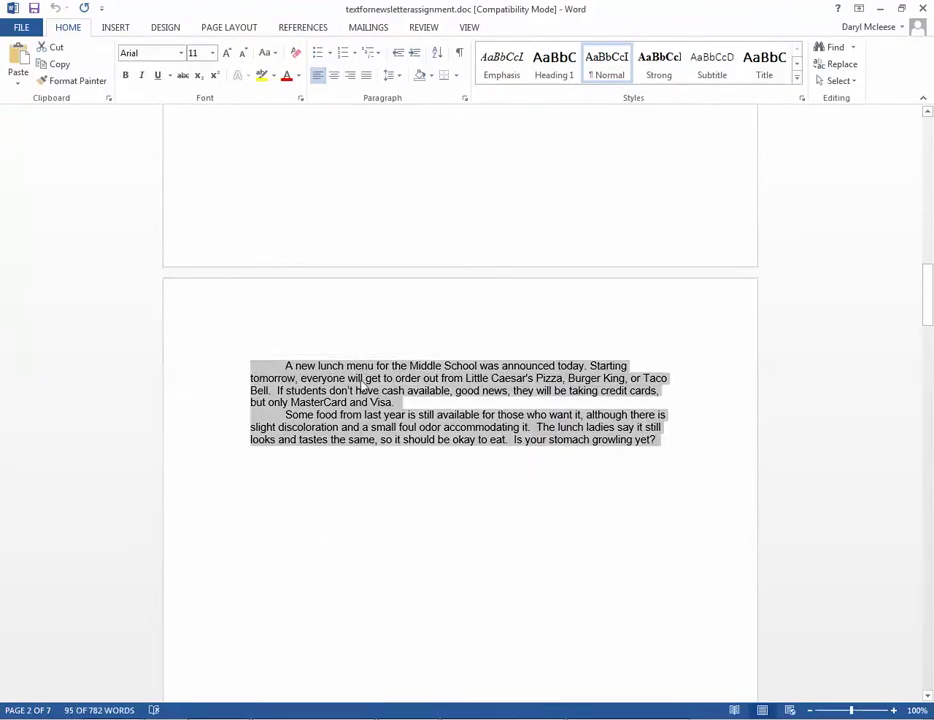
pyautogui.rightClick(365, 383)
pyautogui.click(403, 409)
# Step: Return to Publisher and paste the lunch menu article into page 2's first story text box with its source formatting
pyautogui.click(600, 699)
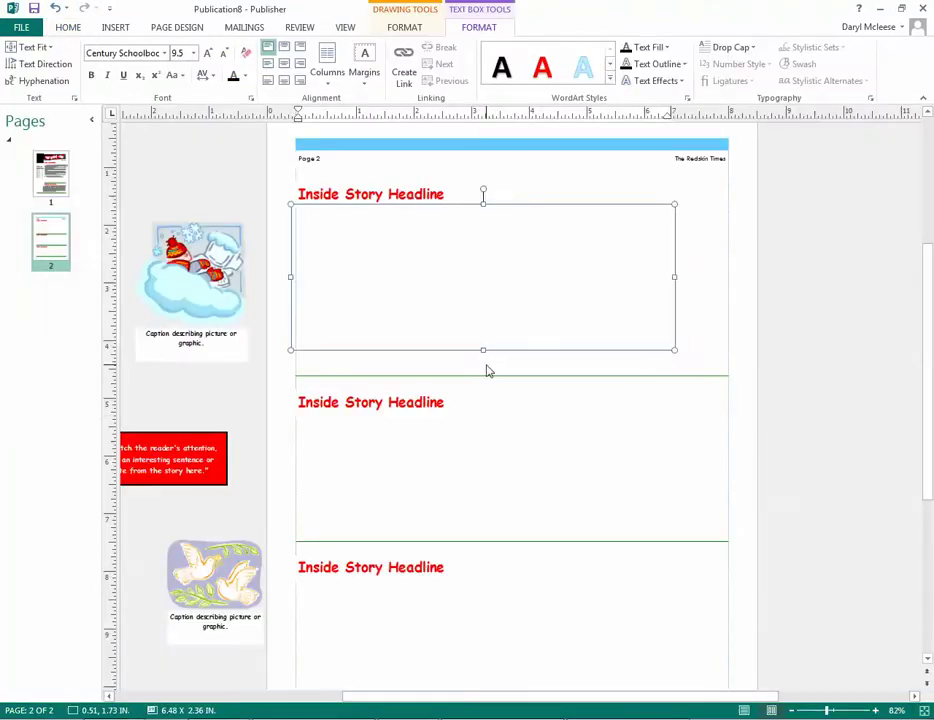
pyautogui.rightClick(386, 285)
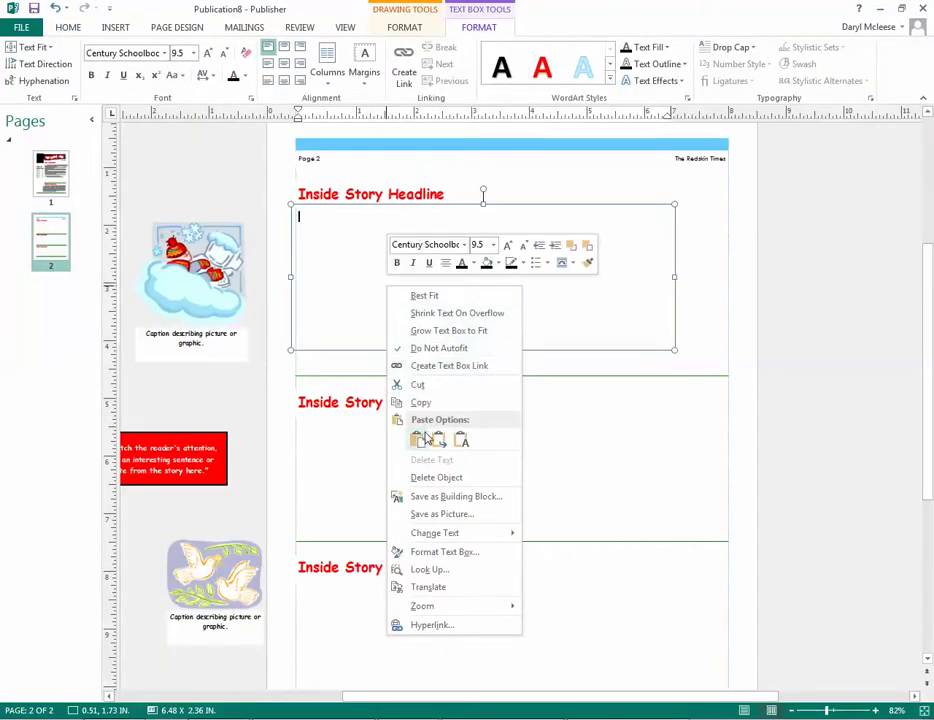
pyautogui.click(423, 438)
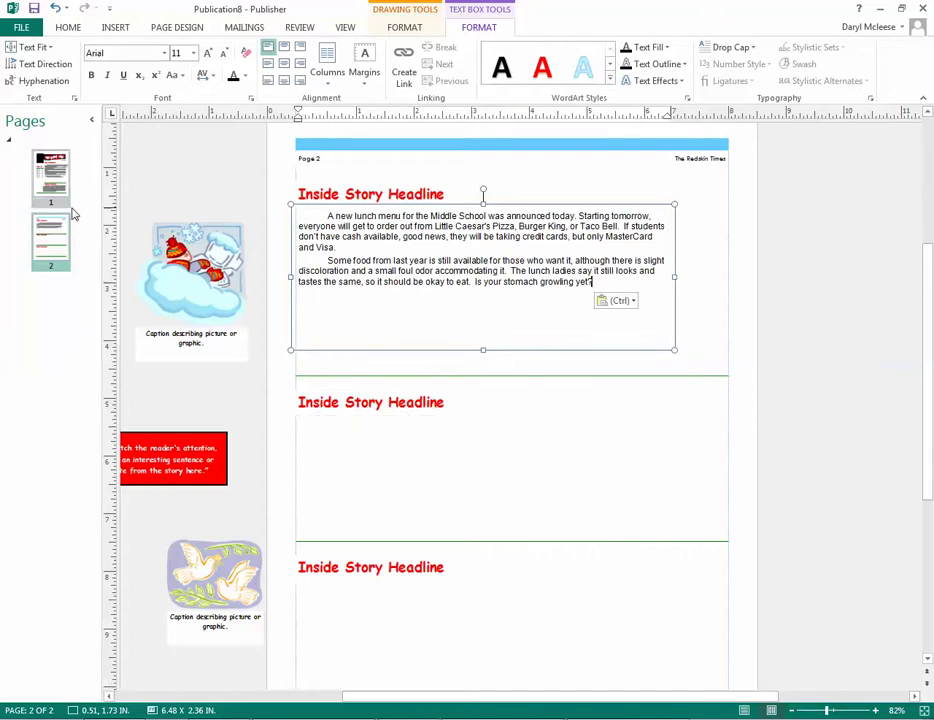
# Step: Check page 1, return to page 2, and draw a text box about 6.40 by 2.04 inches below the second Inside Story Headline
pyautogui.click(50, 168)
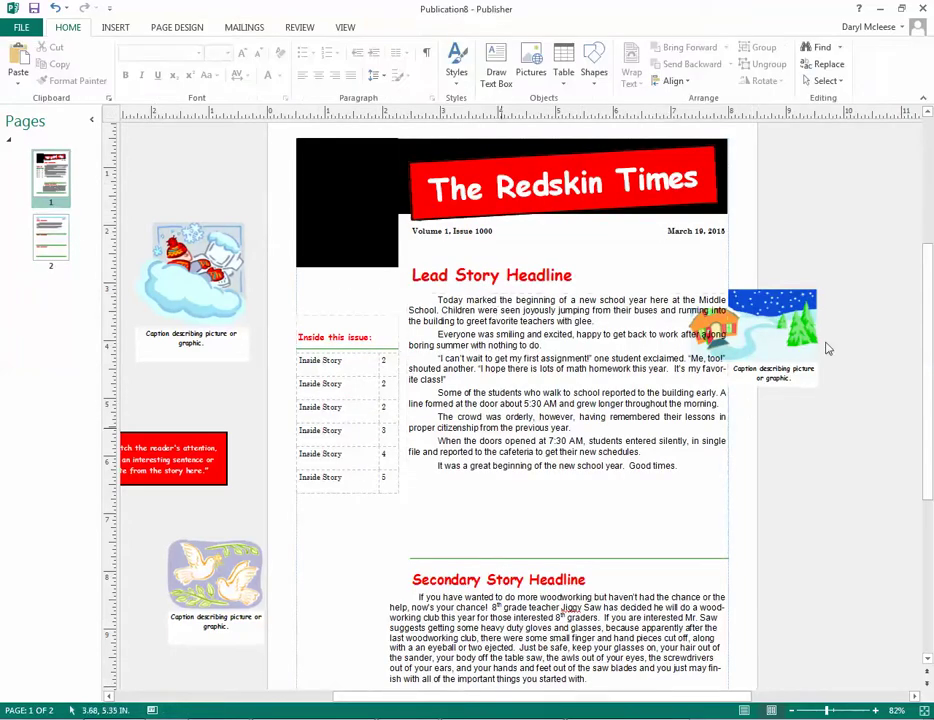
pyautogui.click(60, 251)
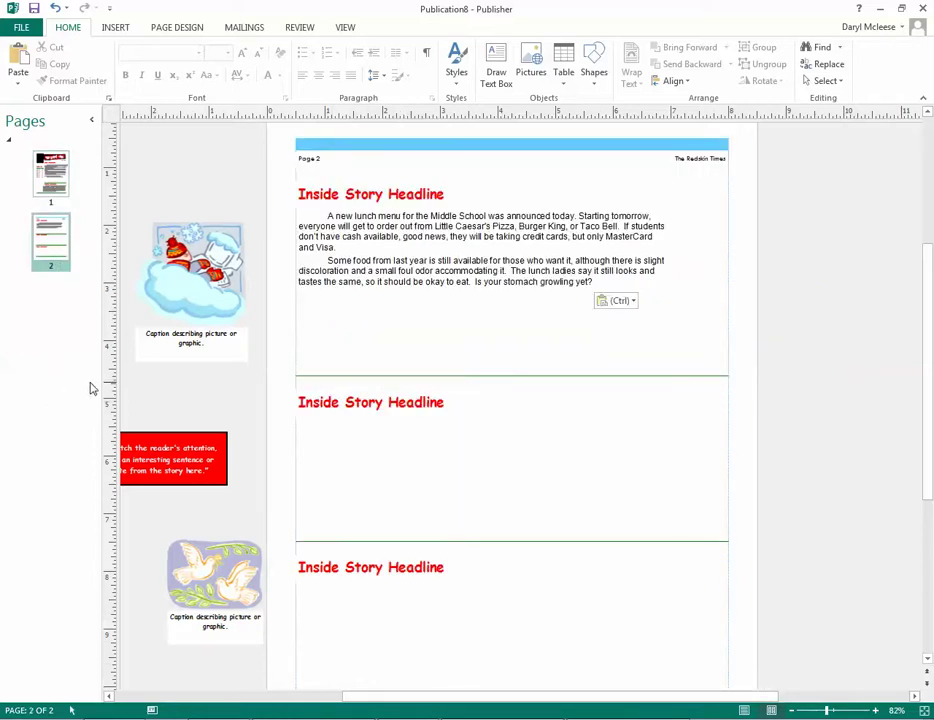
pyautogui.click(496, 68)
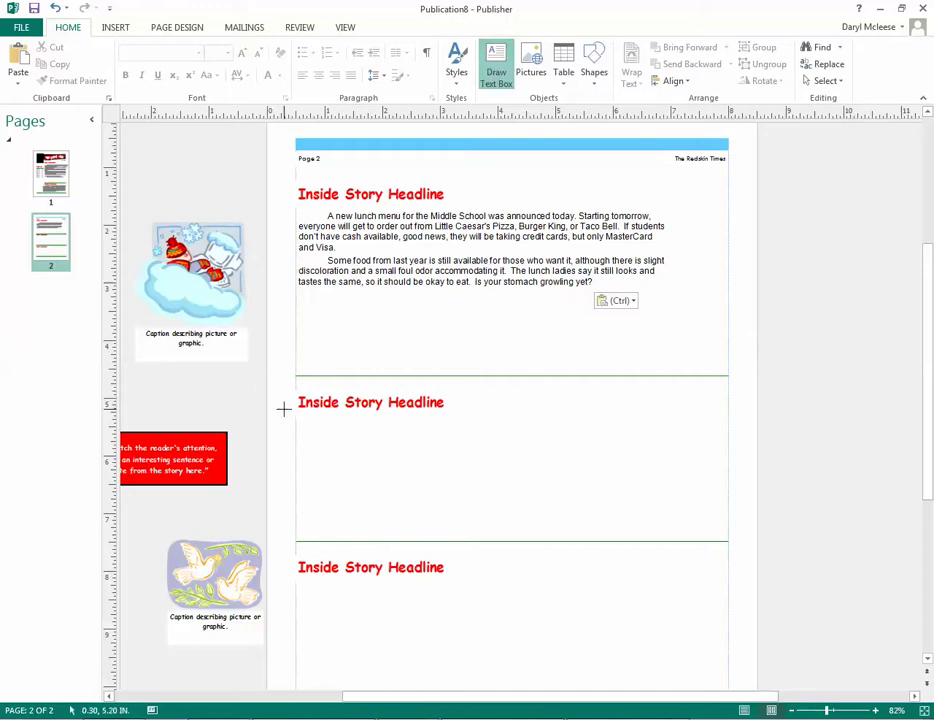
pyautogui.moveTo(284, 408)
pyautogui.mouseDown()
pyautogui.moveTo(304, 446)
pyautogui.moveTo(658, 531)
pyautogui.mouseUp()
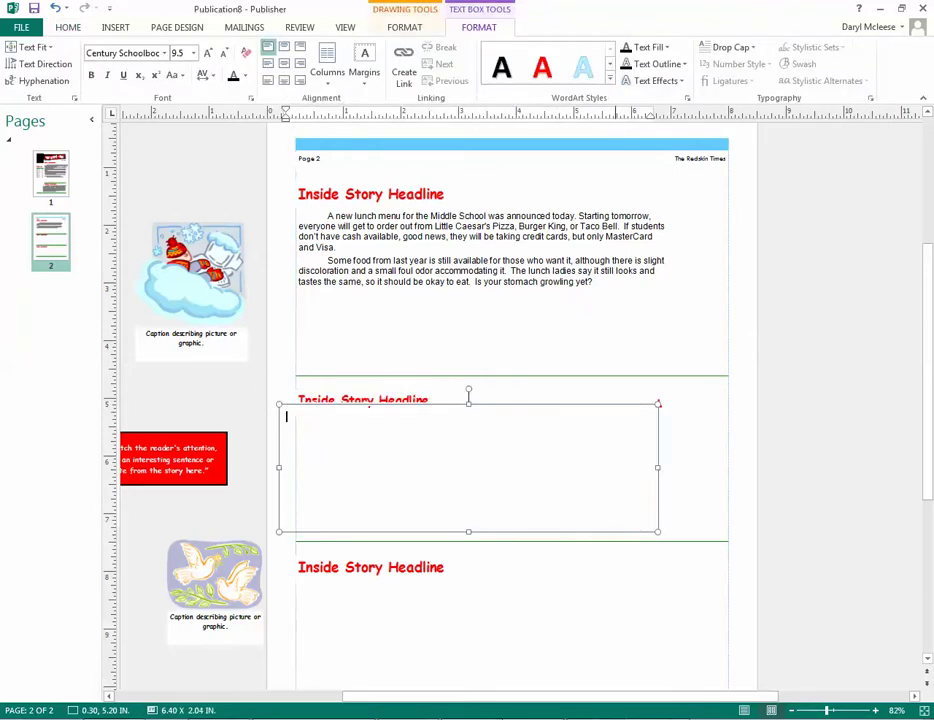
# Step: Switch to the Word document and copy the full article about the band fundraiser
pyautogui.hotkey('alt', 'Tab')
pyautogui.scroll(-10, 488, 542)
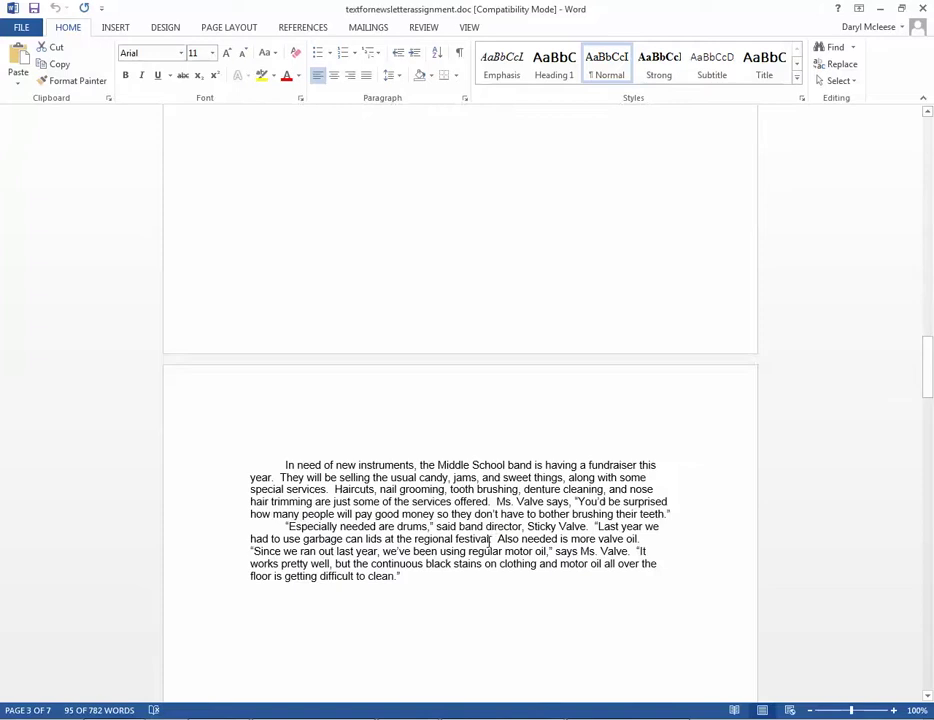
pyautogui.scroll(-3, 416, 438)
pyautogui.moveTo(421, 429); pyautogui.dragTo(300, 306)
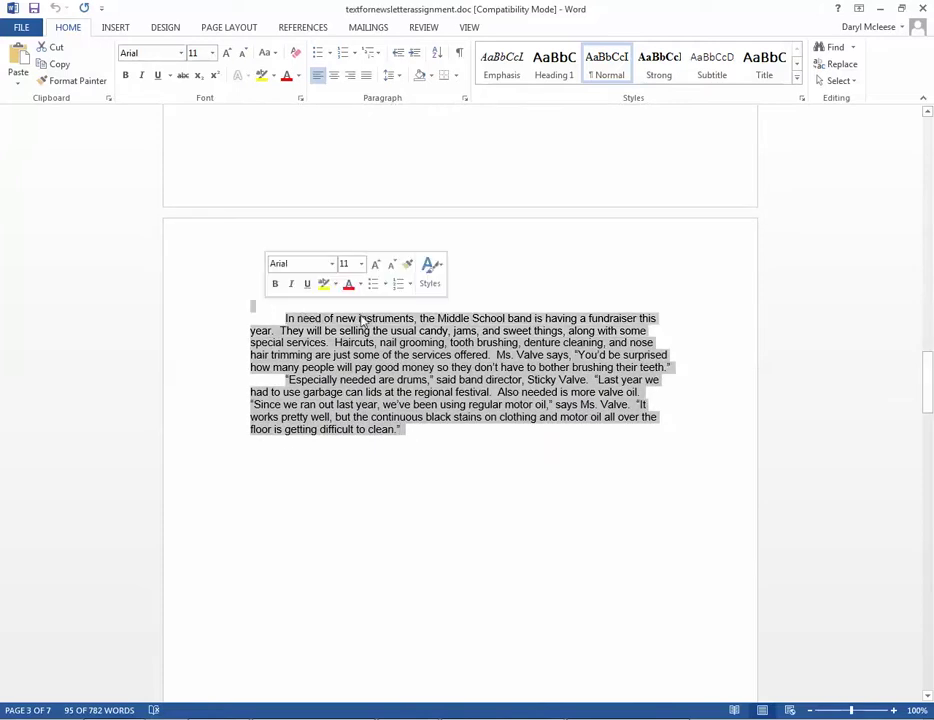
pyautogui.rightClick(365, 318)
pyautogui.click(398, 344)
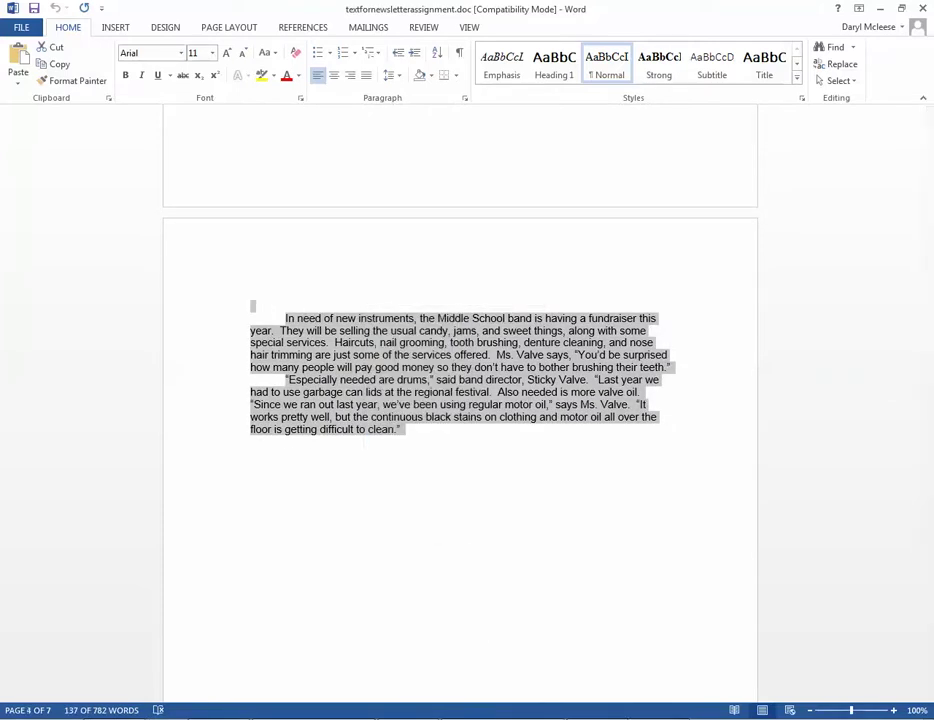
# Step: Switch back to Publisher and paste the band fundraiser article into page 2's second story text box with its source formatting
pyautogui.hotkey('alt', 'Tab')
pyautogui.rightClick(348, 481)
pyautogui.click(375, 281)
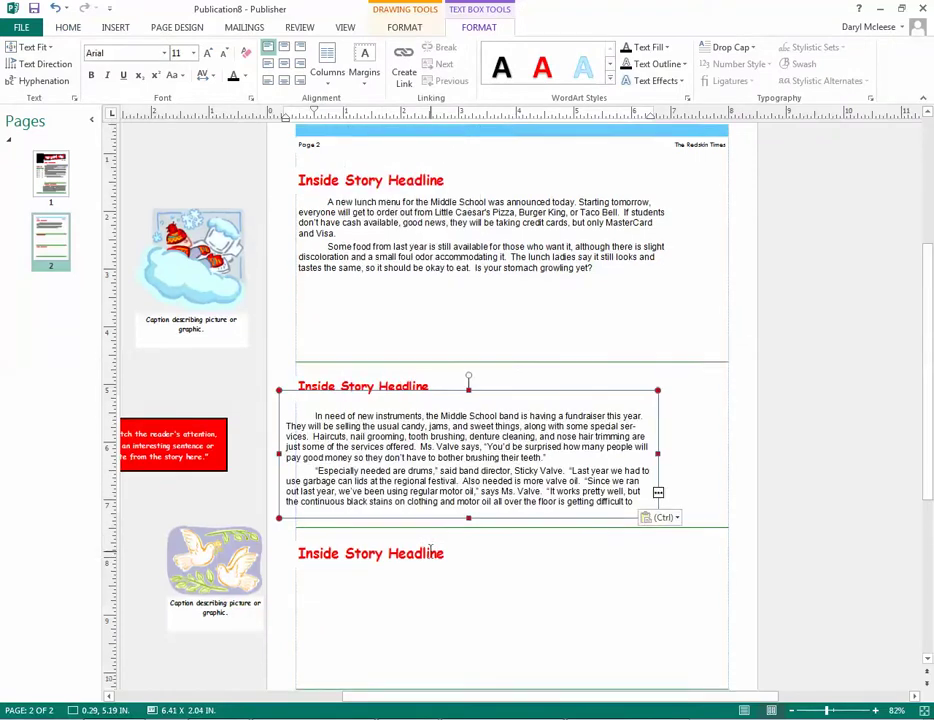
# Step: Draw a text box about 6.25 by 2.00 inches below the third Inside Story Headline on page 2
pyautogui.scroll(-3, 413, 557)
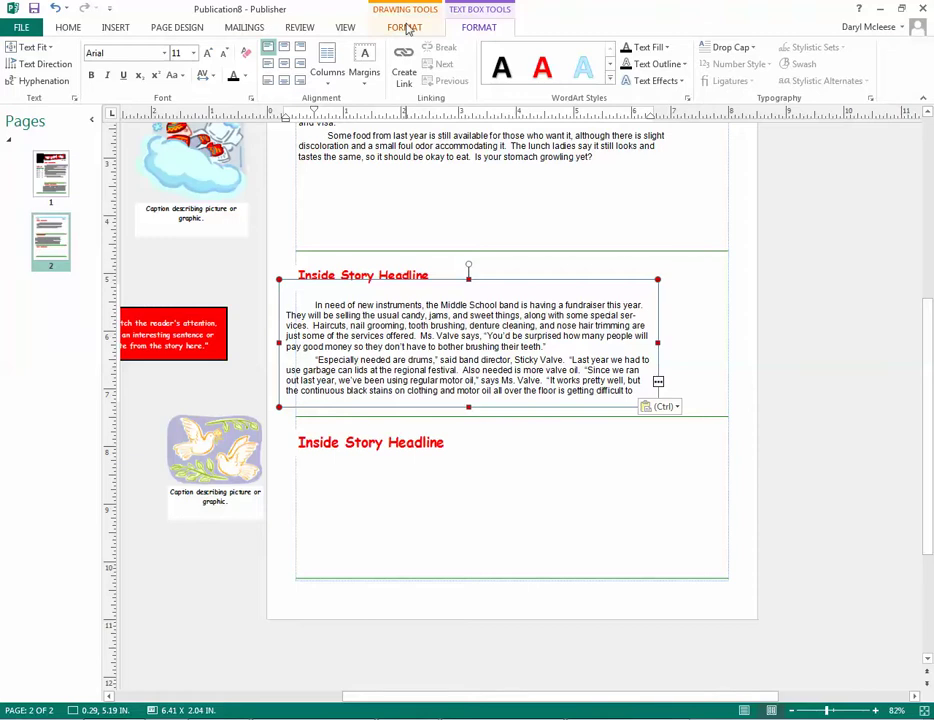
pyautogui.click(115, 27)
pyautogui.click(467, 65)
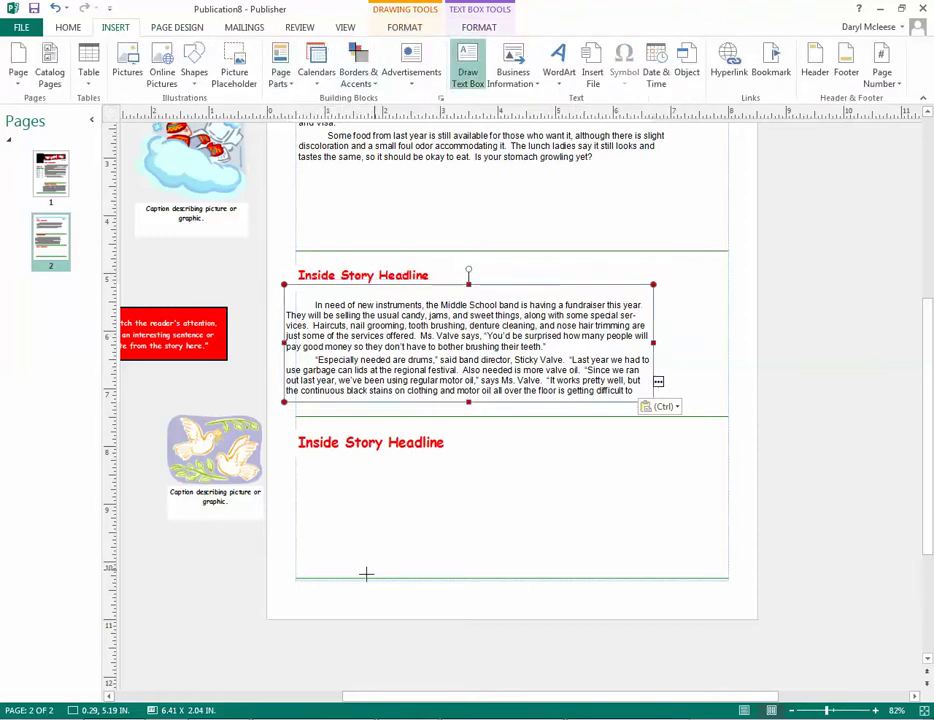
pyautogui.moveTo(298, 463); pyautogui.dragTo(664, 583)
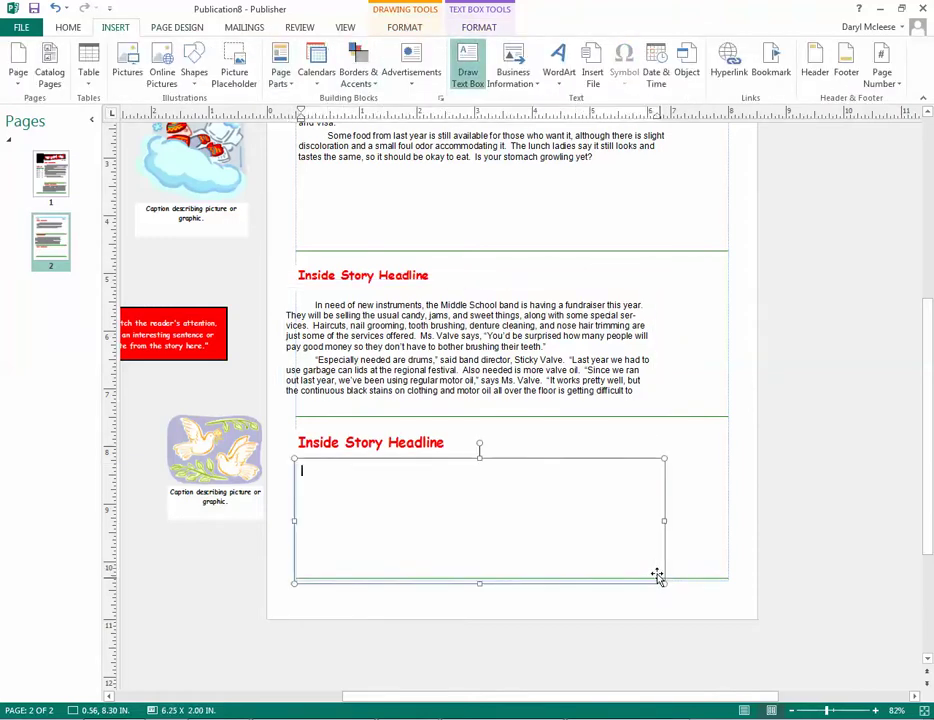
# Step: Switch to the Word document and copy the full article about the new girls' volleyball coach
pyautogui.click(535, 715)
pyautogui.scroll(-15, 350, 455)
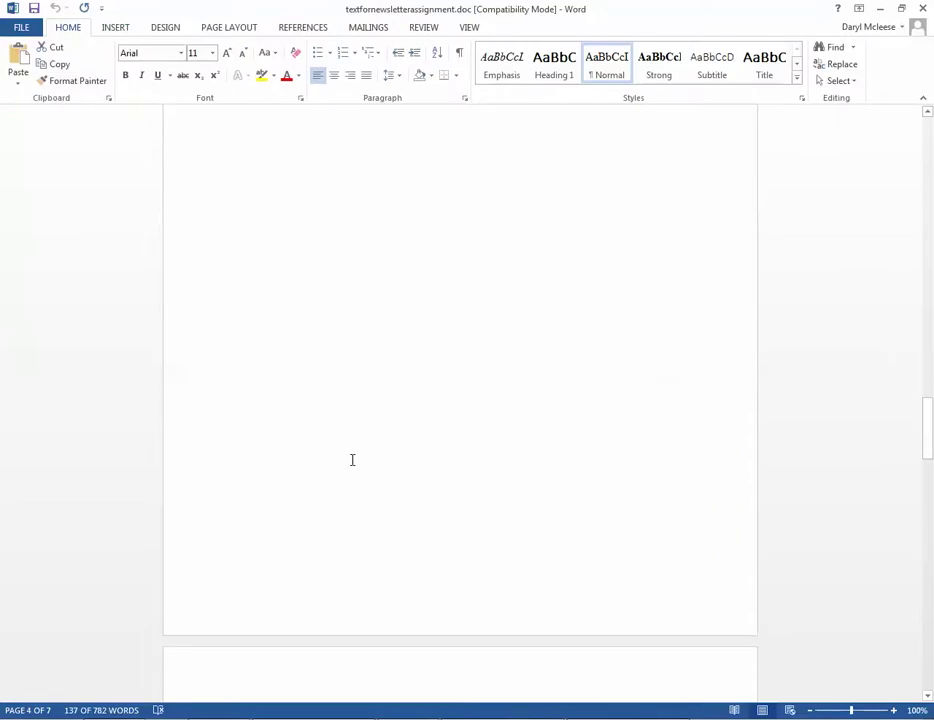
pyautogui.keyDown('shift'); pyautogui.click(331, 281); pyautogui.keyUp('shift')
pyautogui.keyDown('shift'); pyautogui.click(284, 281); pyautogui.keyUp('shift')
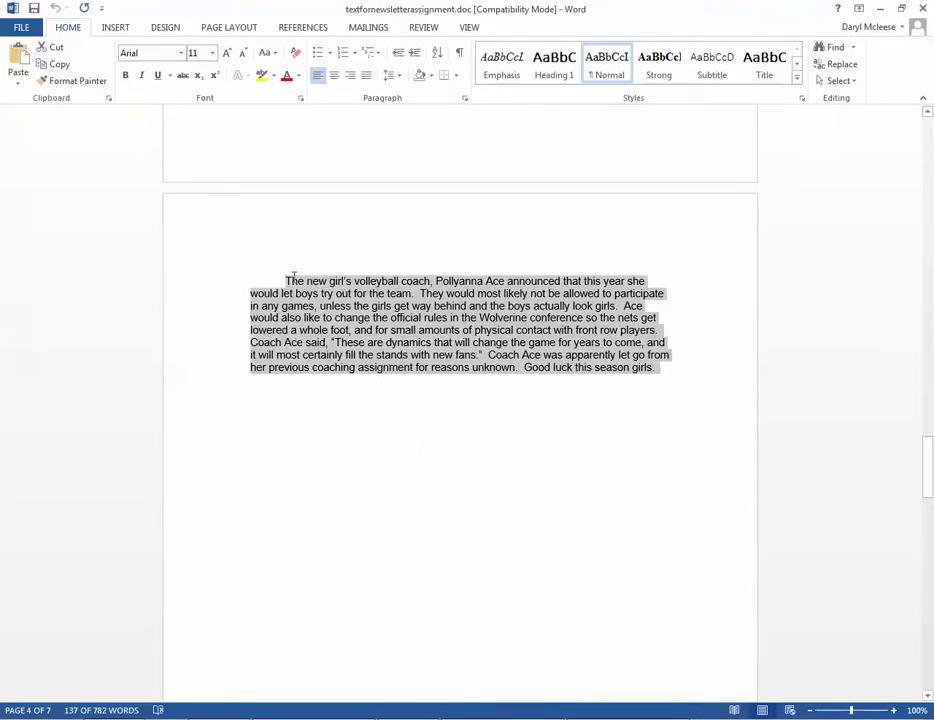
pyautogui.rightClick(312, 301)
pyautogui.click(361, 328)
# Step: Return to Publisher, shorten the third story text box to about 0.99 inches tall, and paste the volleyball article with its source formatting
pyautogui.click(535, 715)
pyautogui.rightClick(359, 518)
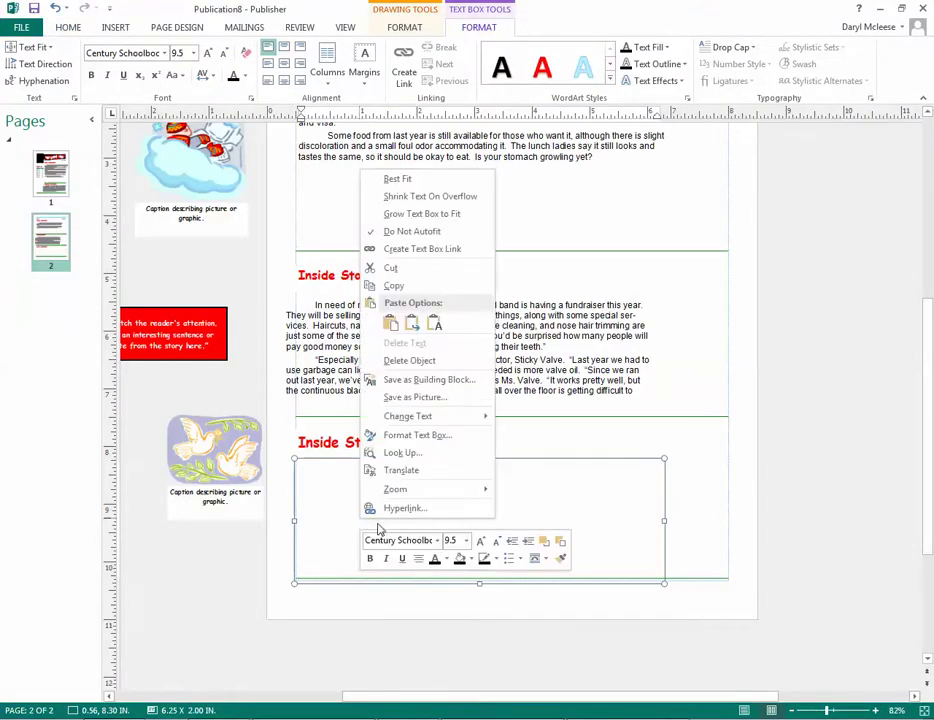
pyautogui.click(666, 583)
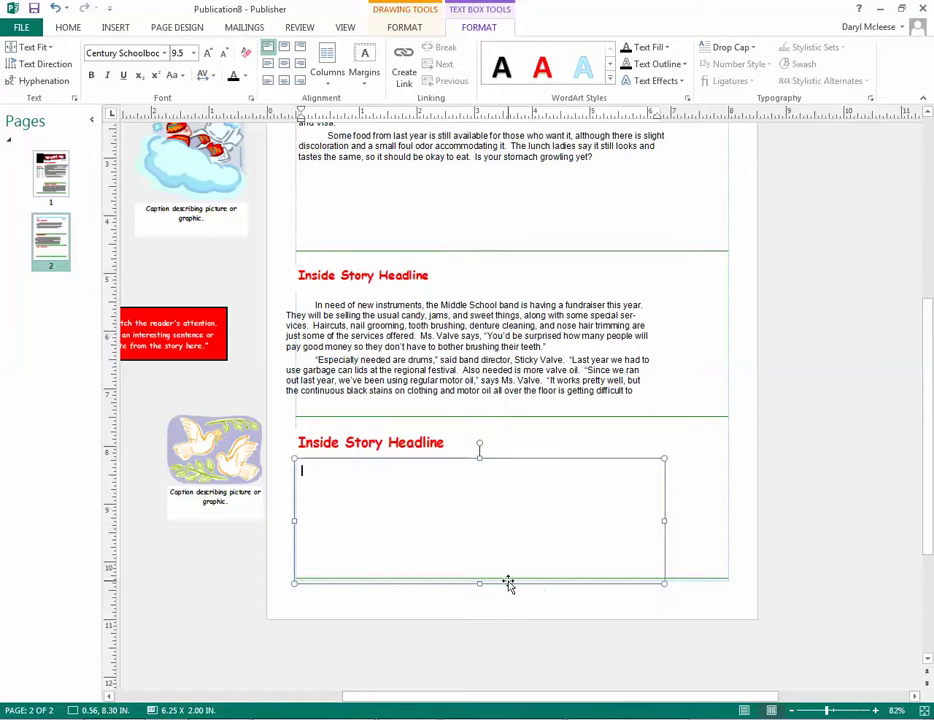
pyautogui.moveTo(479, 583); pyautogui.dragTo(477, 525)
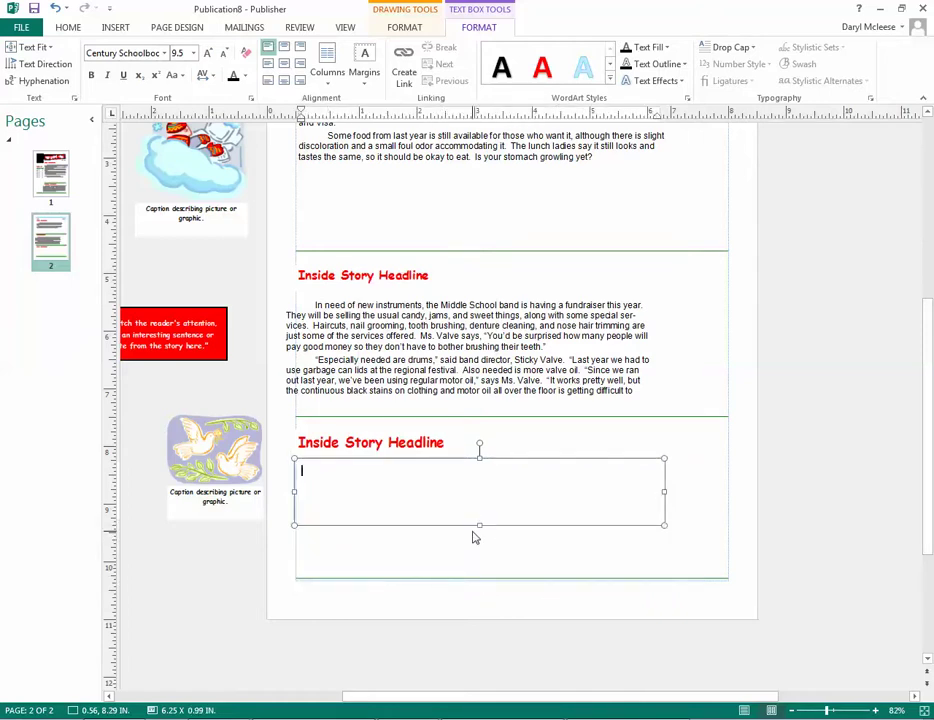
pyautogui.rightClick(418, 490)
pyautogui.click(446, 293)
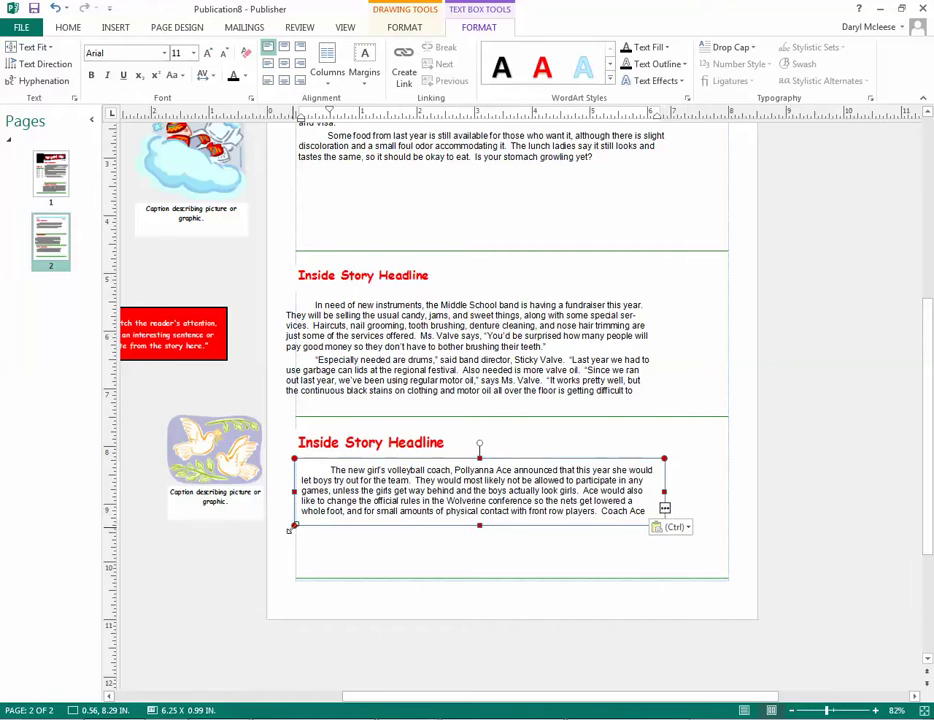
# Step: Enlarge the volleyball article's text box to about 6.24 by 2.05 inches so the whole article fits
pyautogui.moveTo(293, 525); pyautogui.dragTo(293, 587)
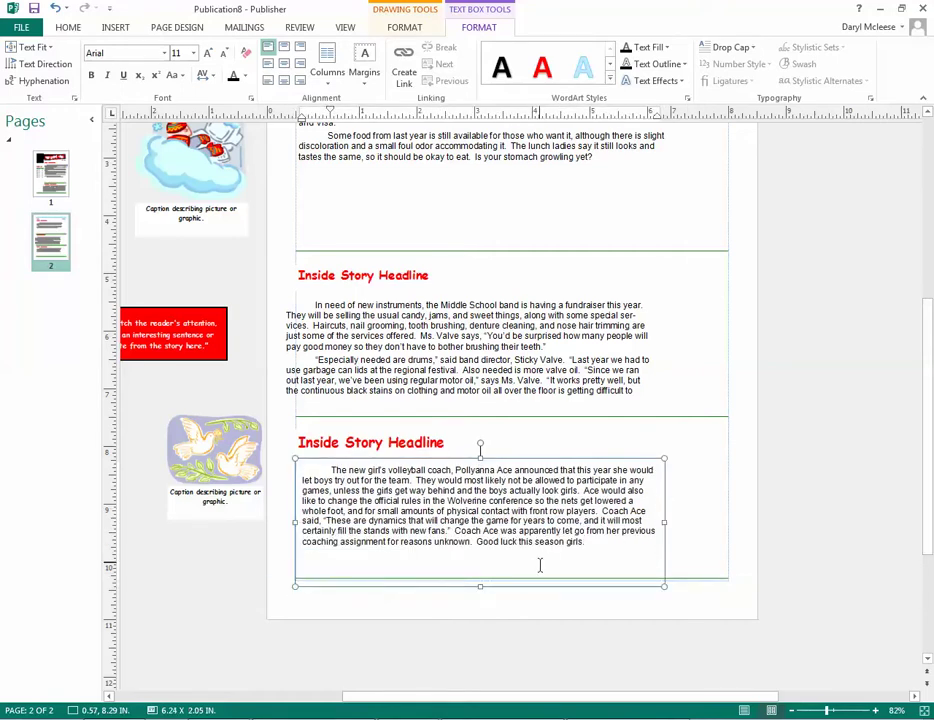
pyautogui.scroll(4, 540, 566)
pyautogui.click(640, 460)
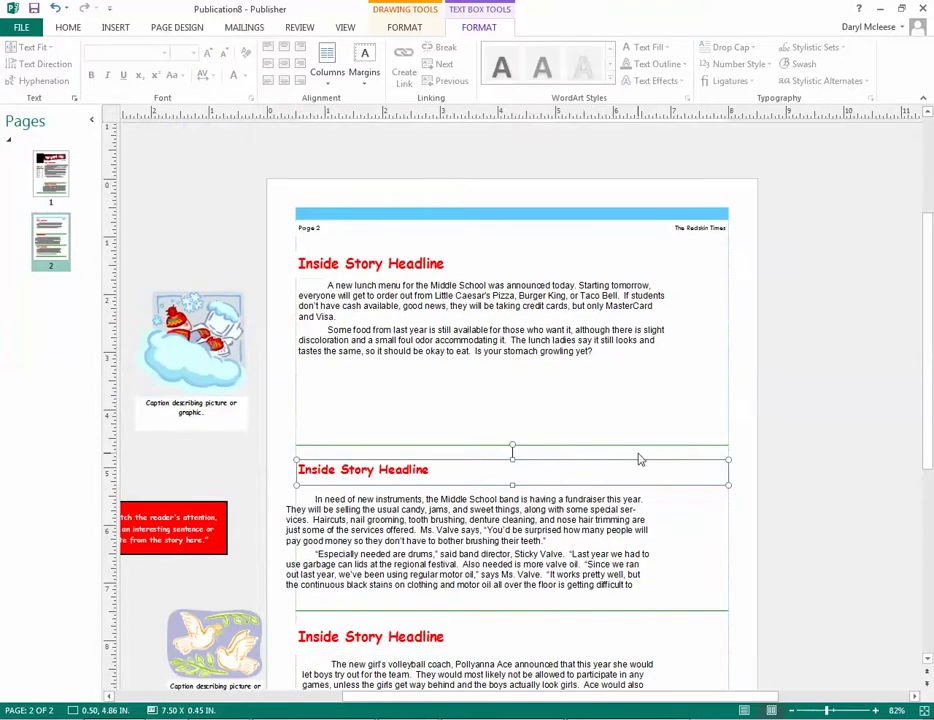
# Step: Deselect the headline and draw a tall text box about 2.99 by 6.25 inches overlapping page 2's right edge
pyautogui.click(878, 413)
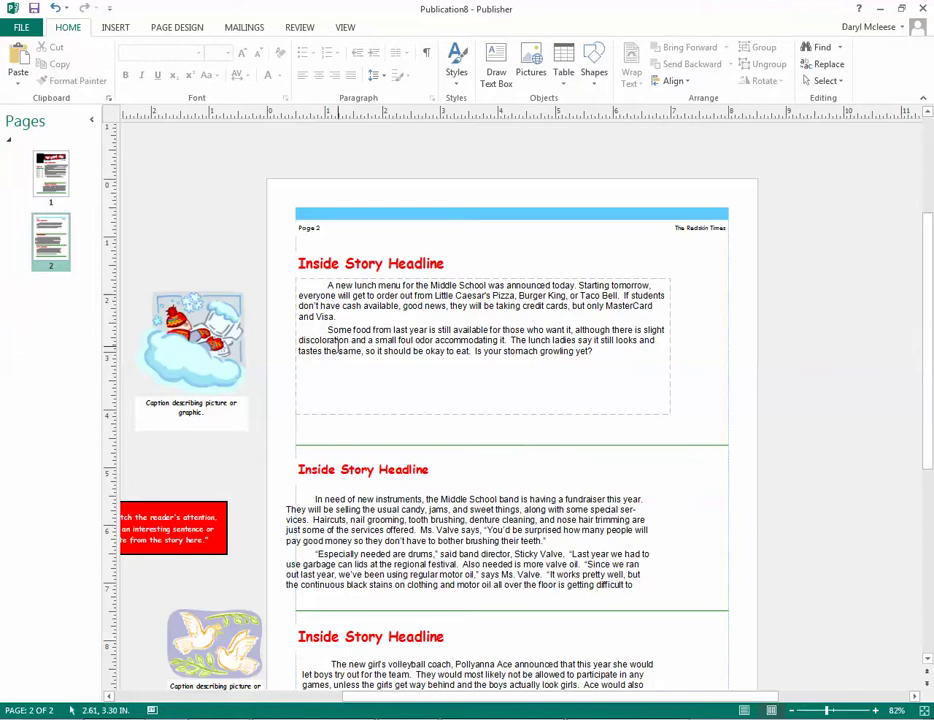
pyautogui.click(496, 65)
pyautogui.moveTo(666, 272)
pyautogui.mouseDown()
pyautogui.moveTo(703, 580)
pyautogui.moveTo(843, 638)
pyautogui.mouseUp()
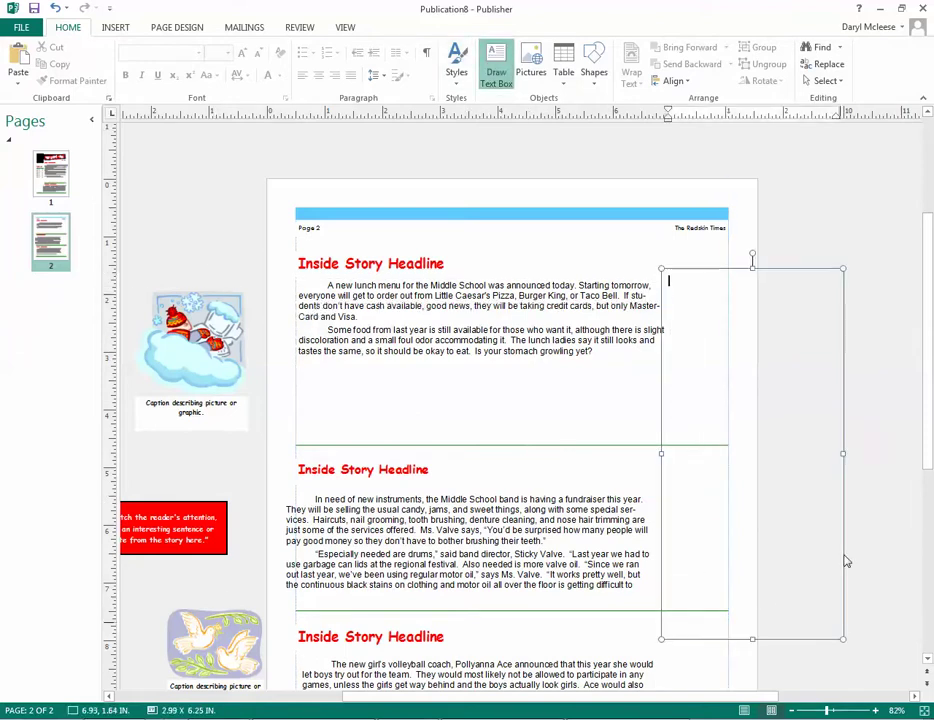
# Step: Switch to the Word document and copy all three paragraphs of the boys' football team article
pyautogui.hotkey('alt', 'Tab')
pyautogui.scroll(-10, 523, 609)
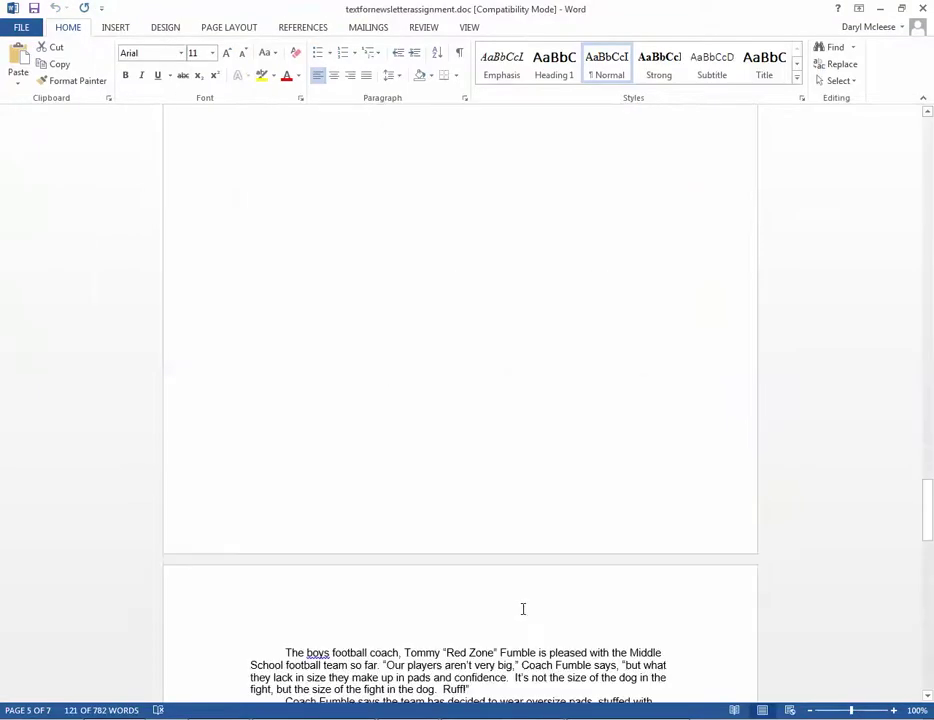
pyautogui.moveTo(464, 519); pyautogui.dragTo(284, 396)
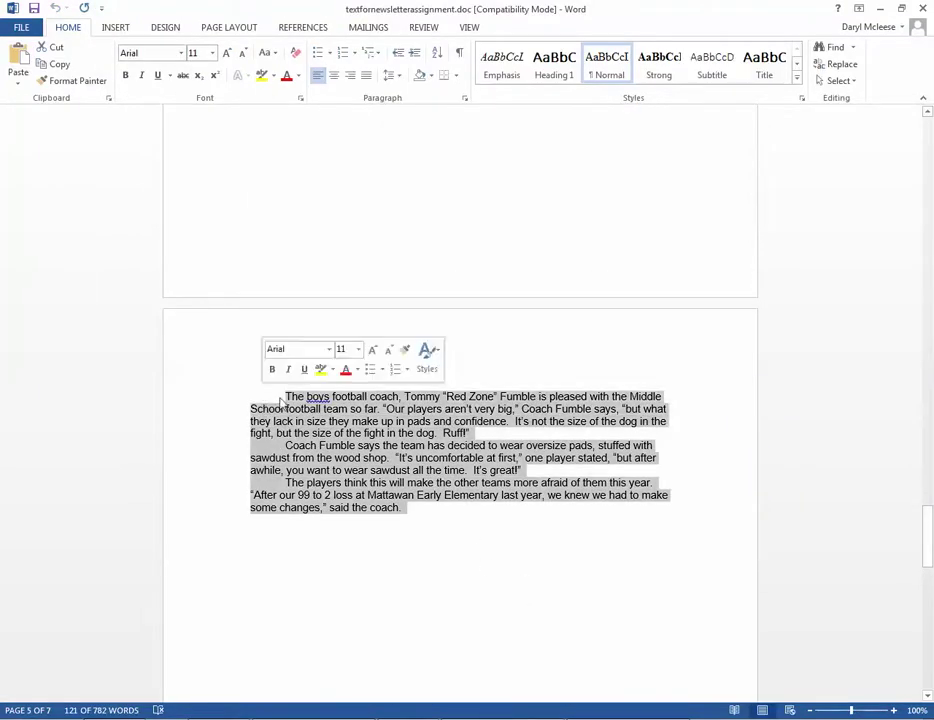
pyautogui.rightClick(338, 408)
pyautogui.click(384, 437)
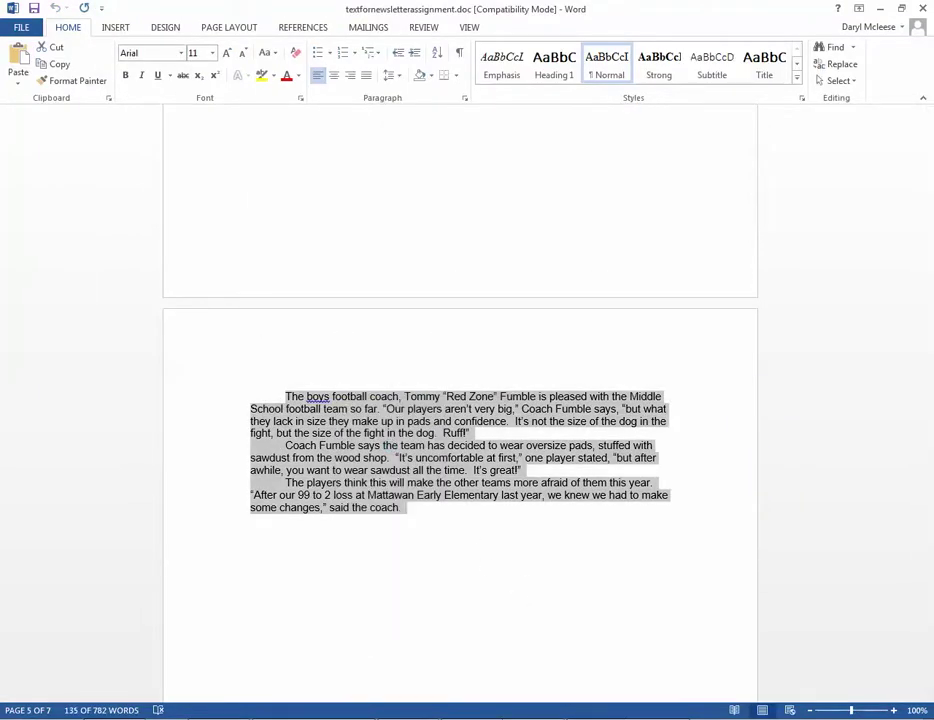
# Step: Switch back to Publisher and paste the football article into the tall text box on page 2 with its source formatting
pyautogui.hotkey('alt', 'Tab')
pyautogui.rightClick(743, 340)
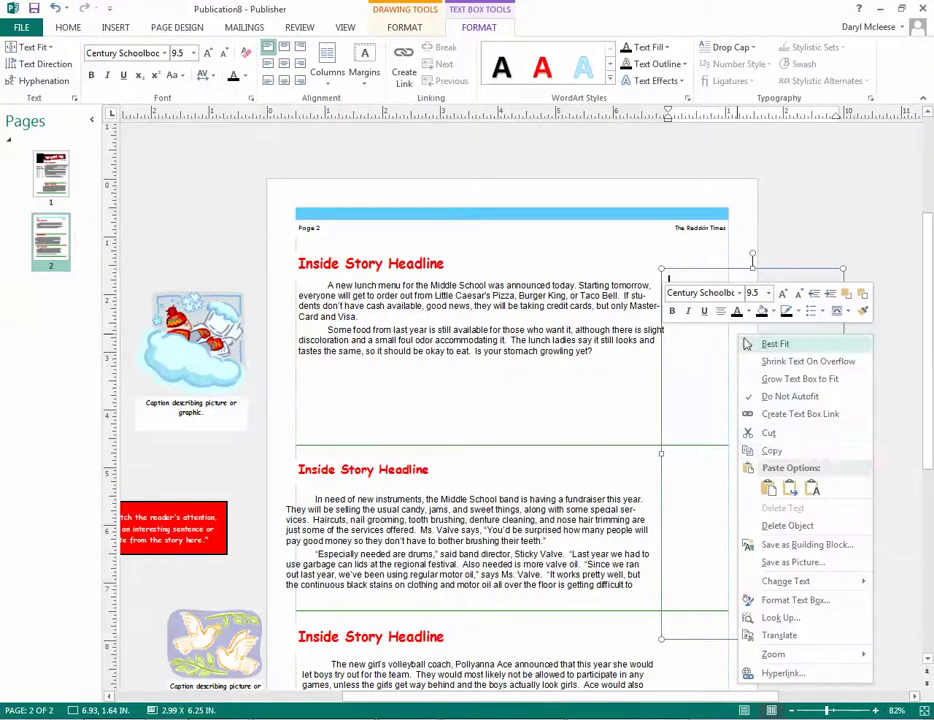
pyautogui.click(768, 488)
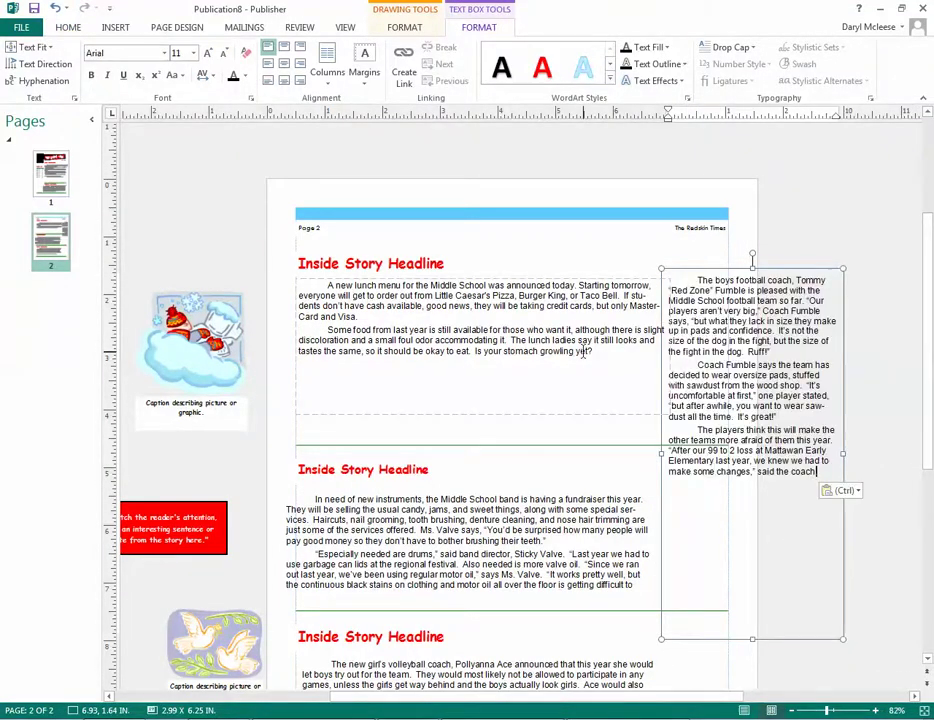